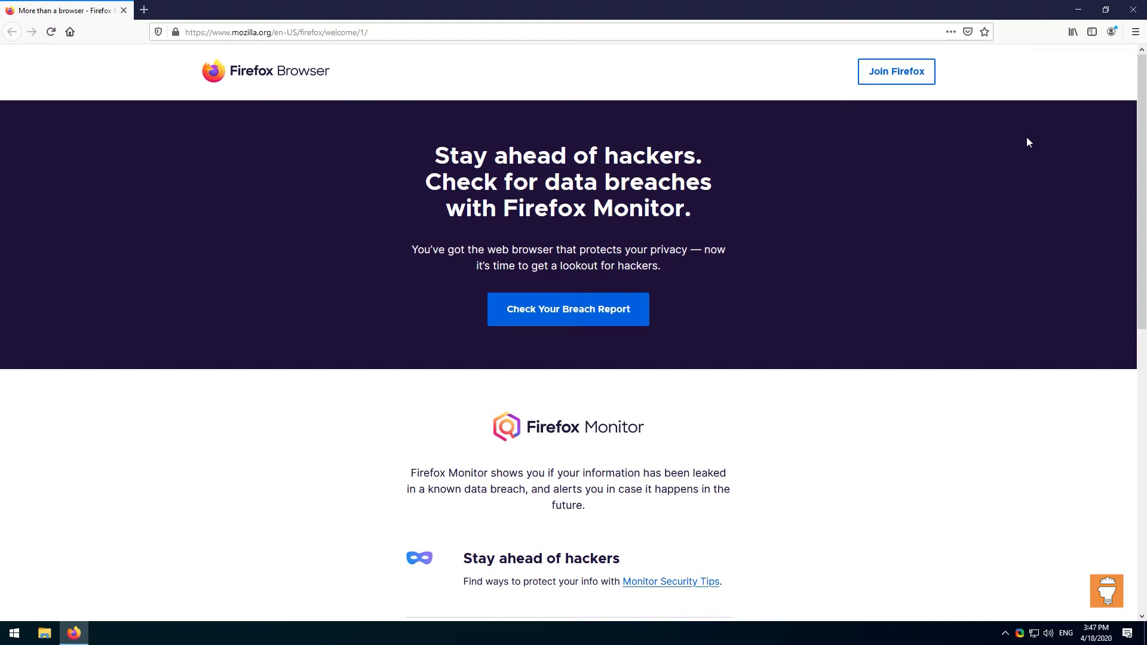
- Open google.com in the current tab
left_click(412, 32)
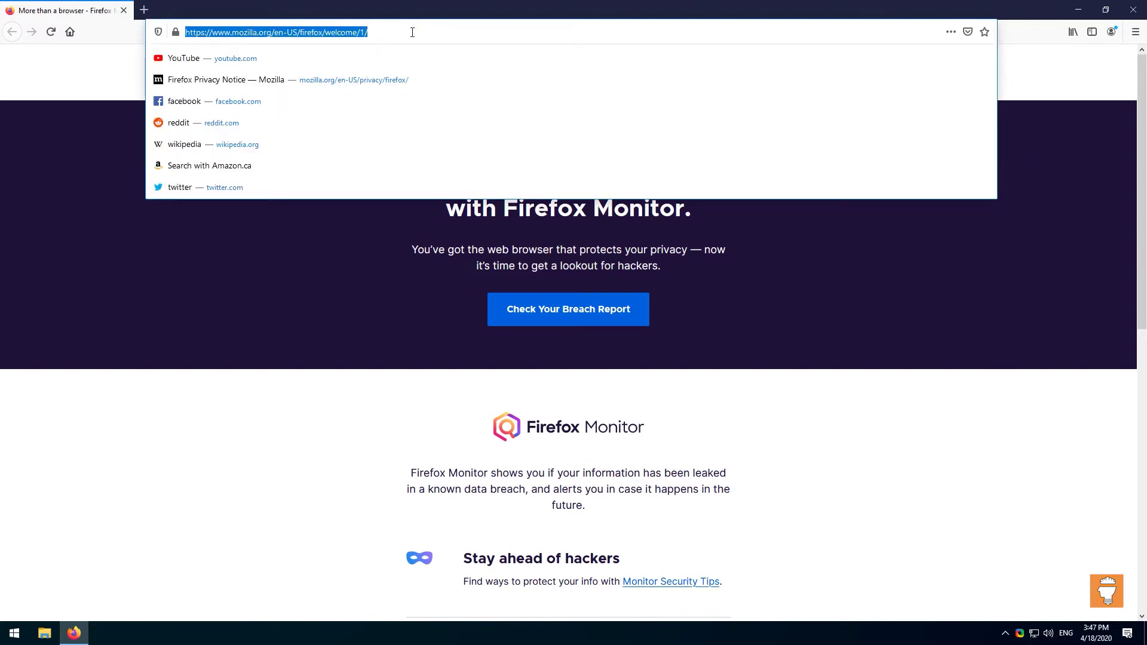
type("google.com")
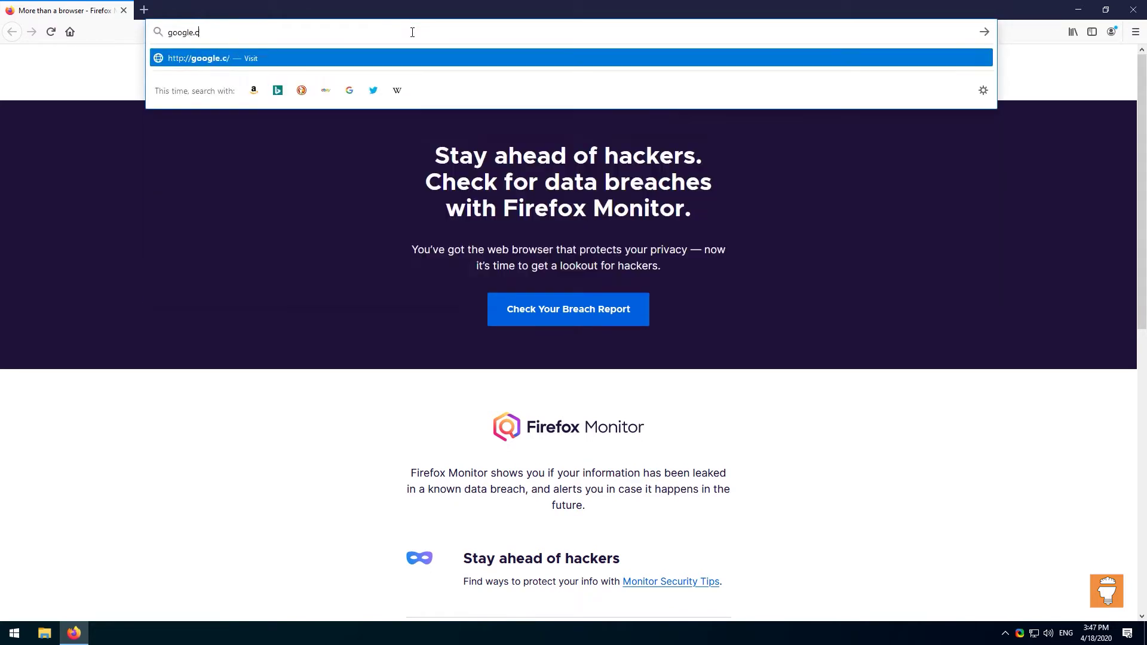
key("Return")
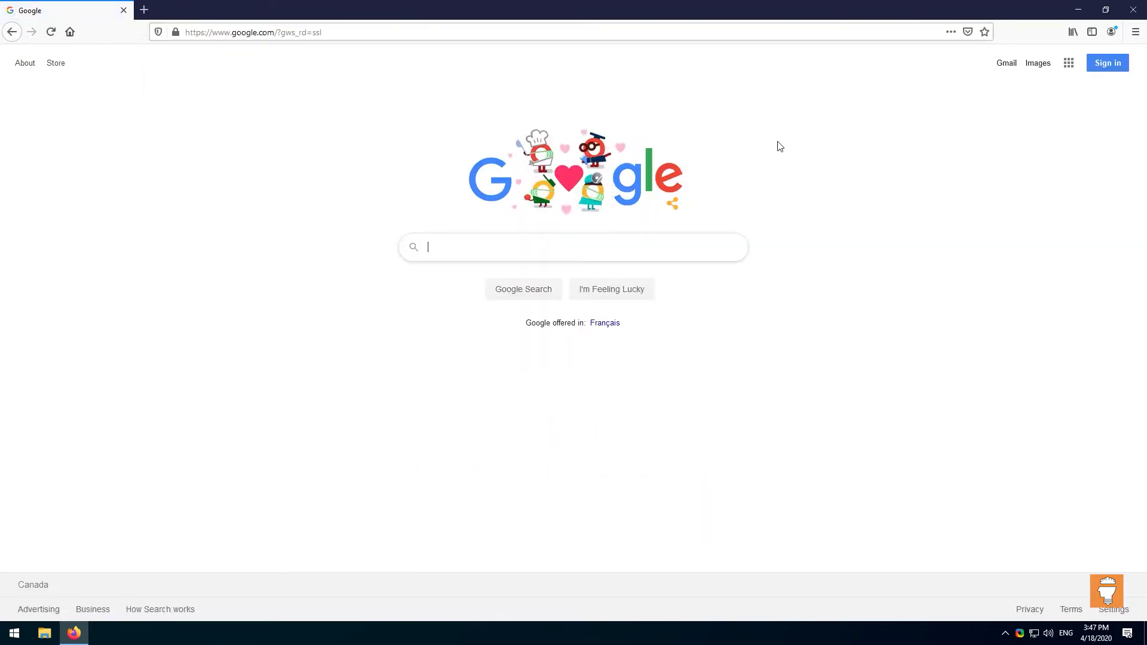
- Start a bookmark for the Google page and name it "Google | My favorite Page"
left_click(985, 33)
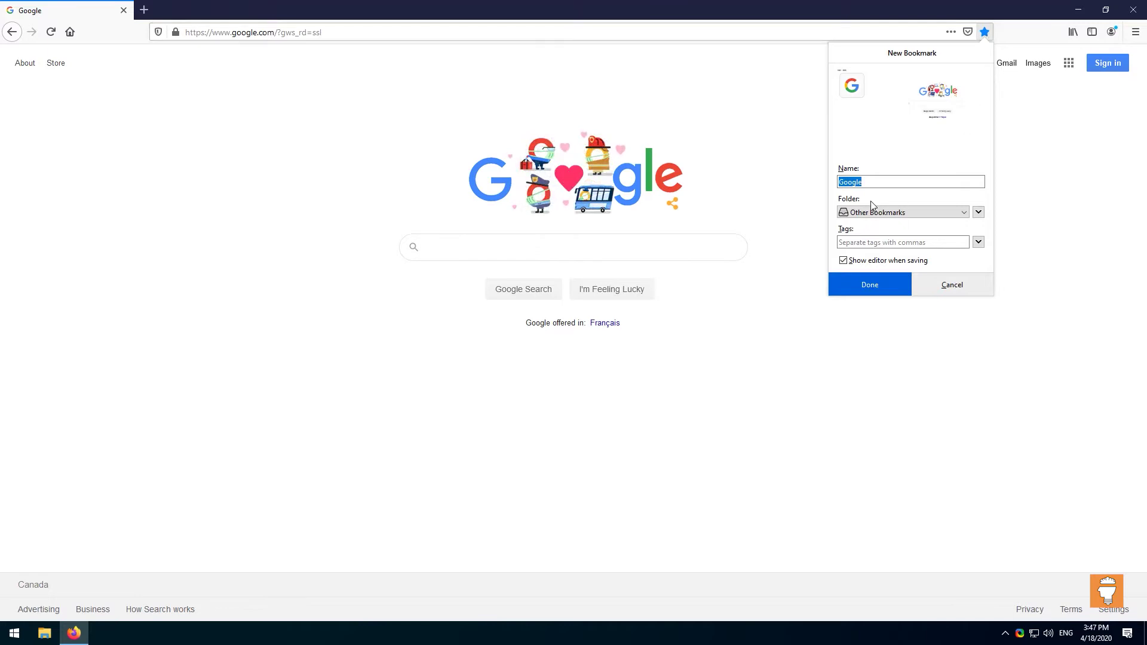
left_click(901, 184)
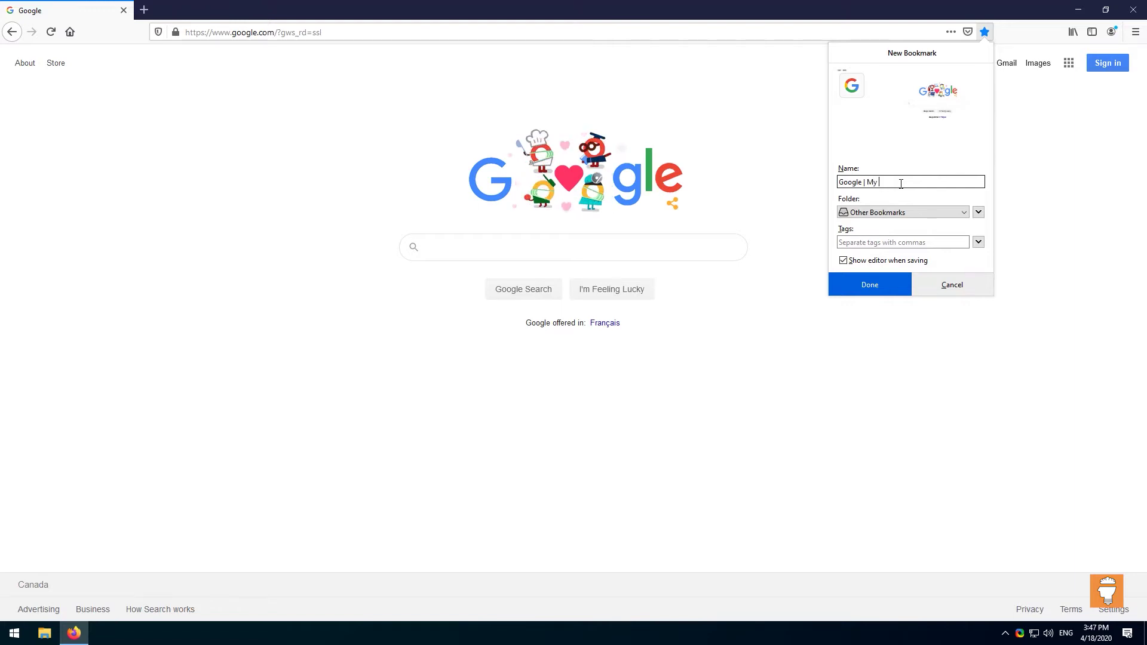
type("| My favorite Page")
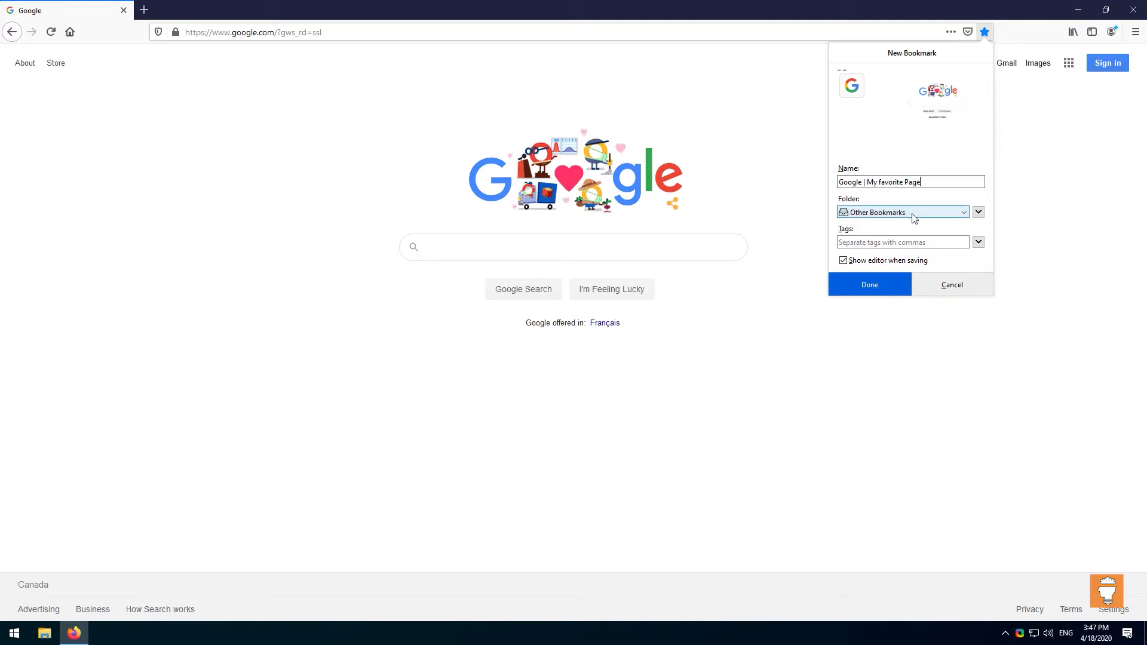
- Create a folder with the default name under Other Bookmarks as the bookmark's location
left_click(928, 213)
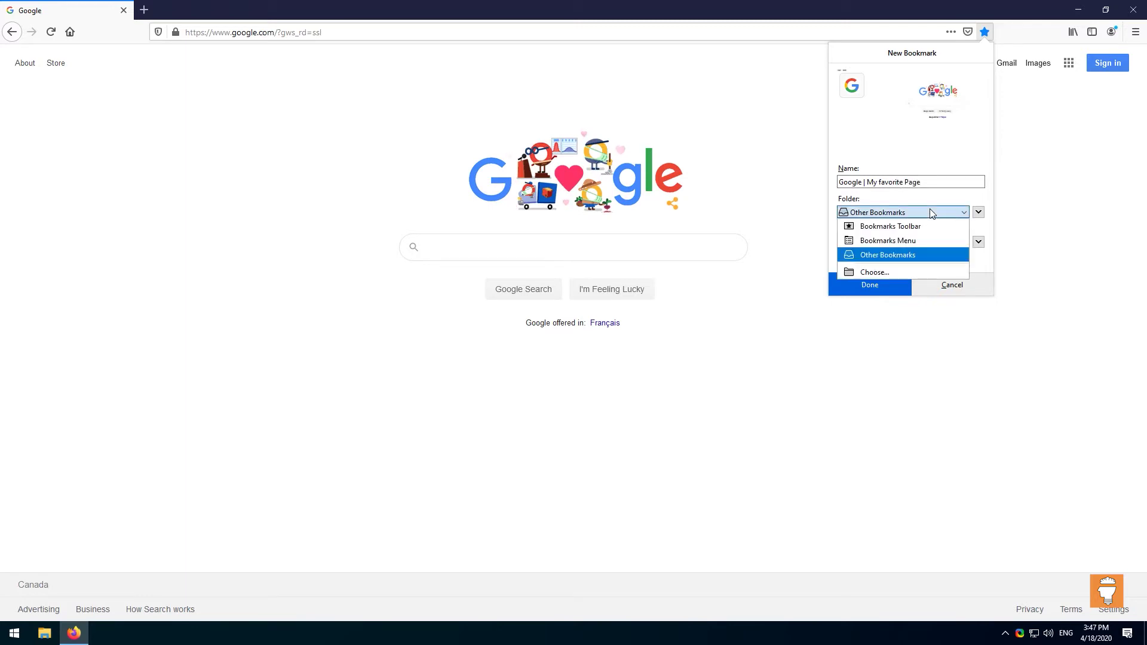
left_click(937, 271)
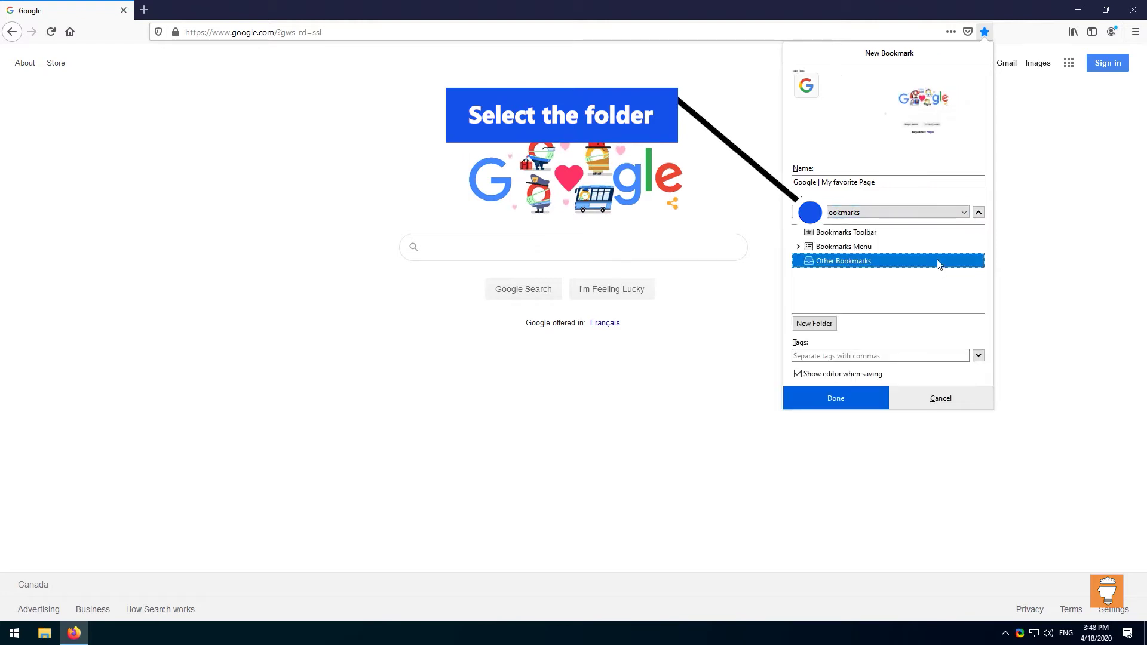
left_click(831, 323)
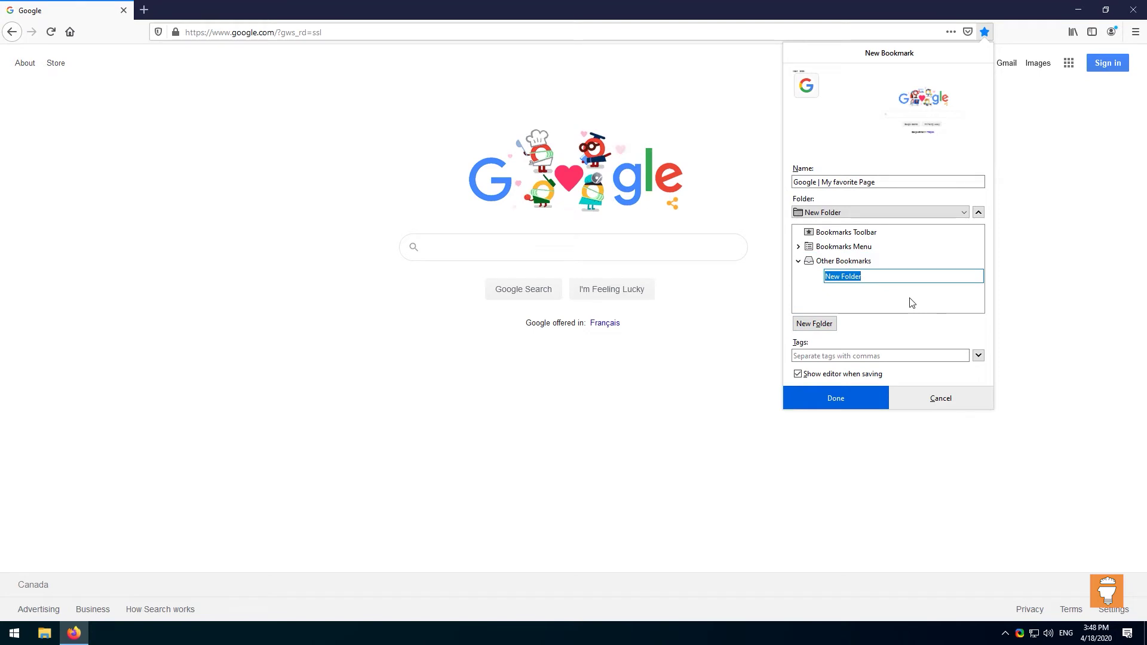
key("Return")
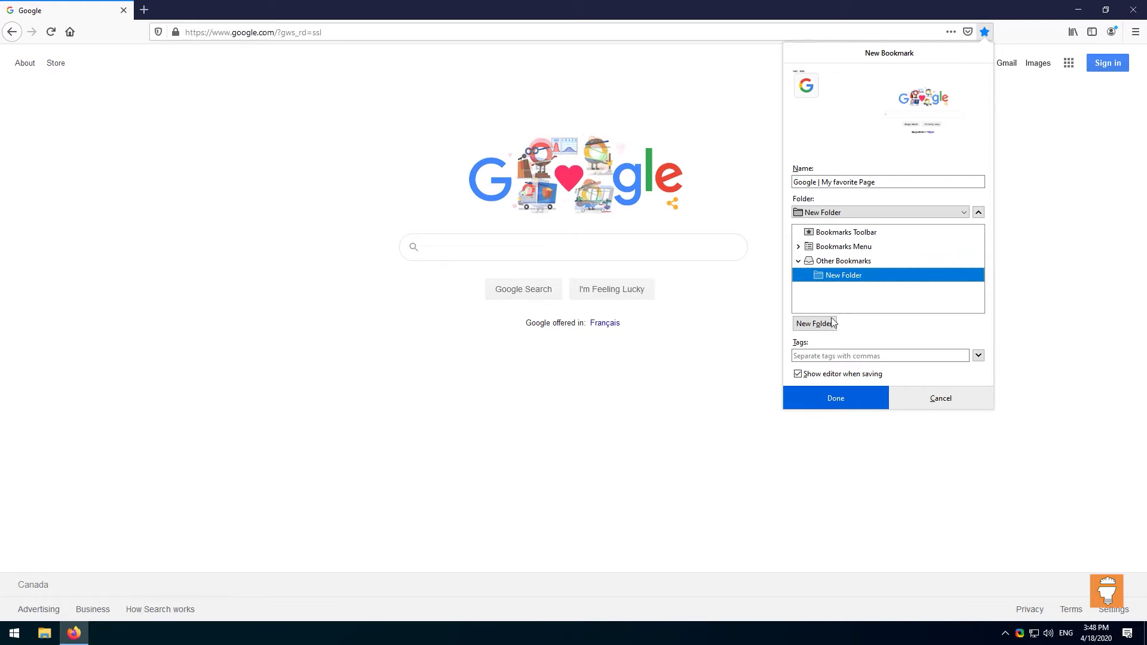
- Tag the bookmark "pages", save it, and review its saved details without changing them
left_click(846, 355)
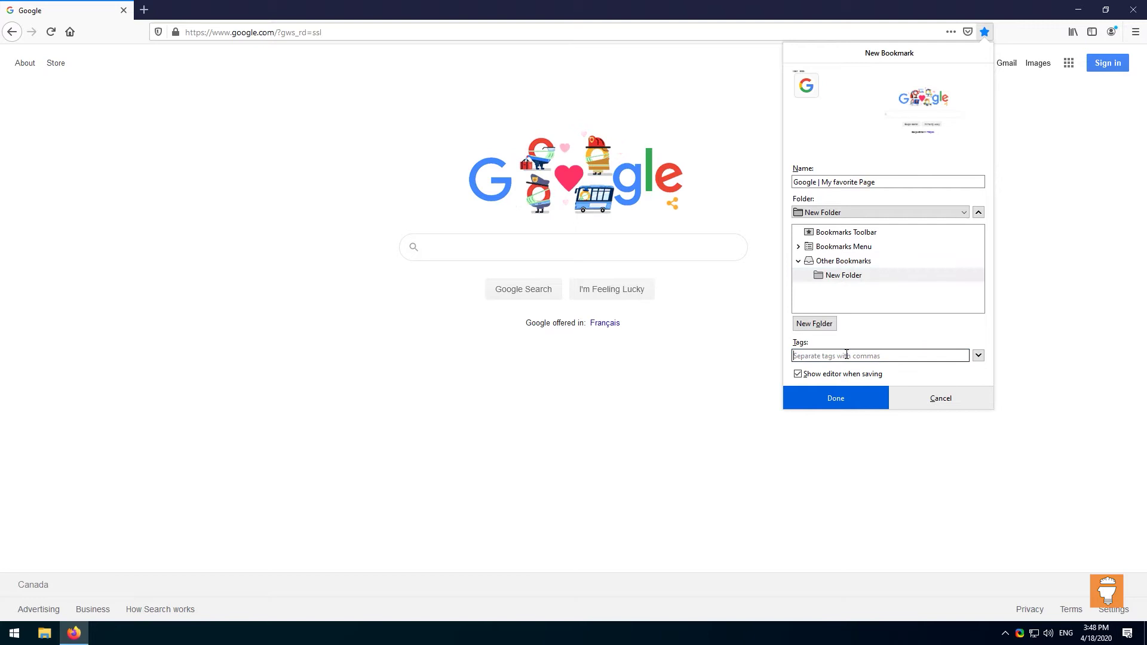
type("pages")
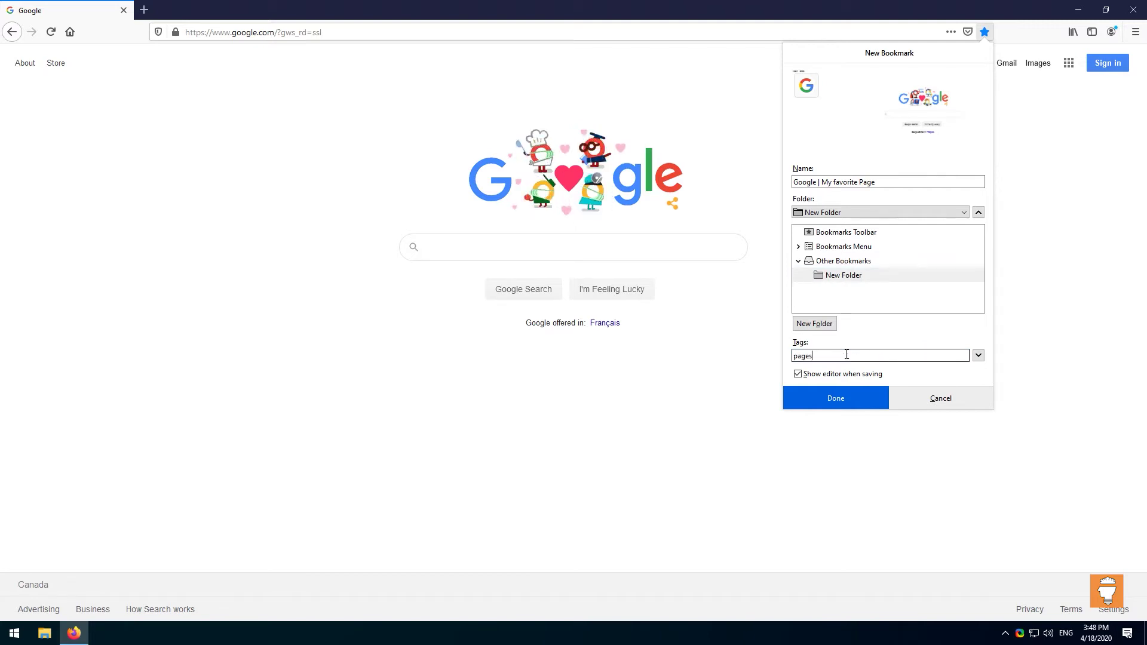
key("Return")
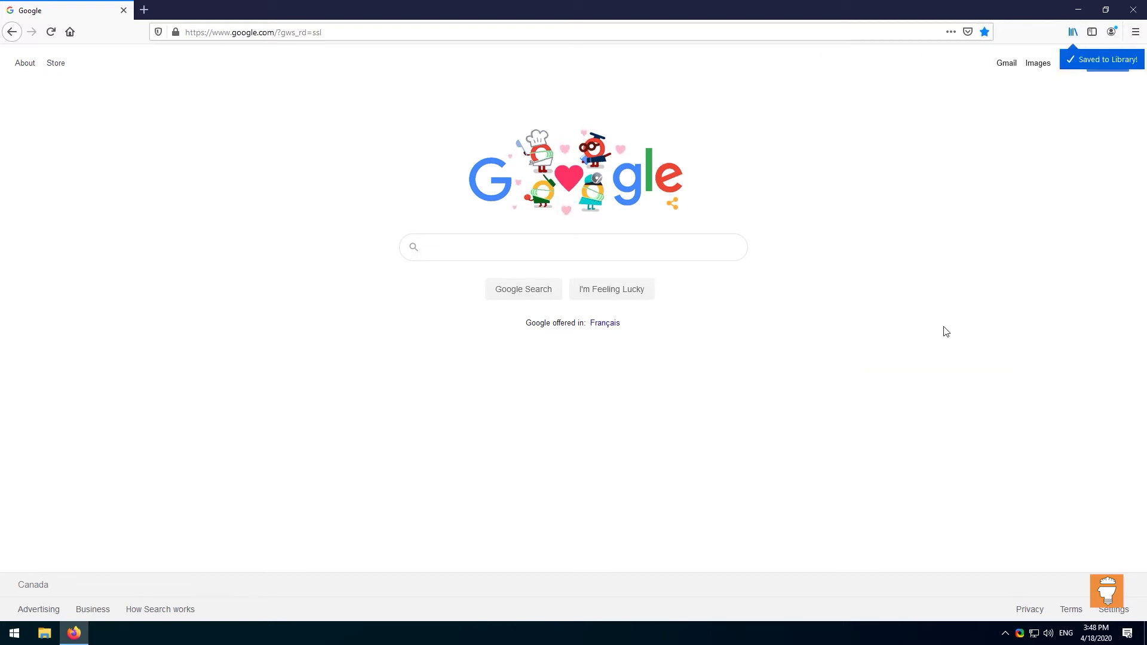
left_click(984, 32)
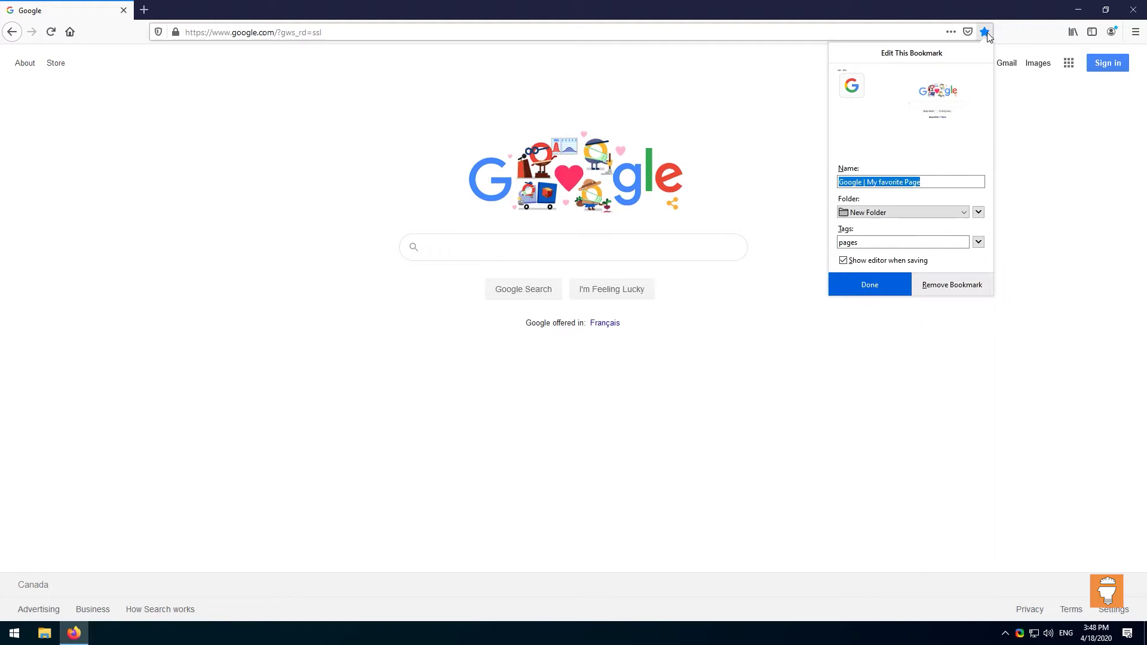
left_click(1049, 169)
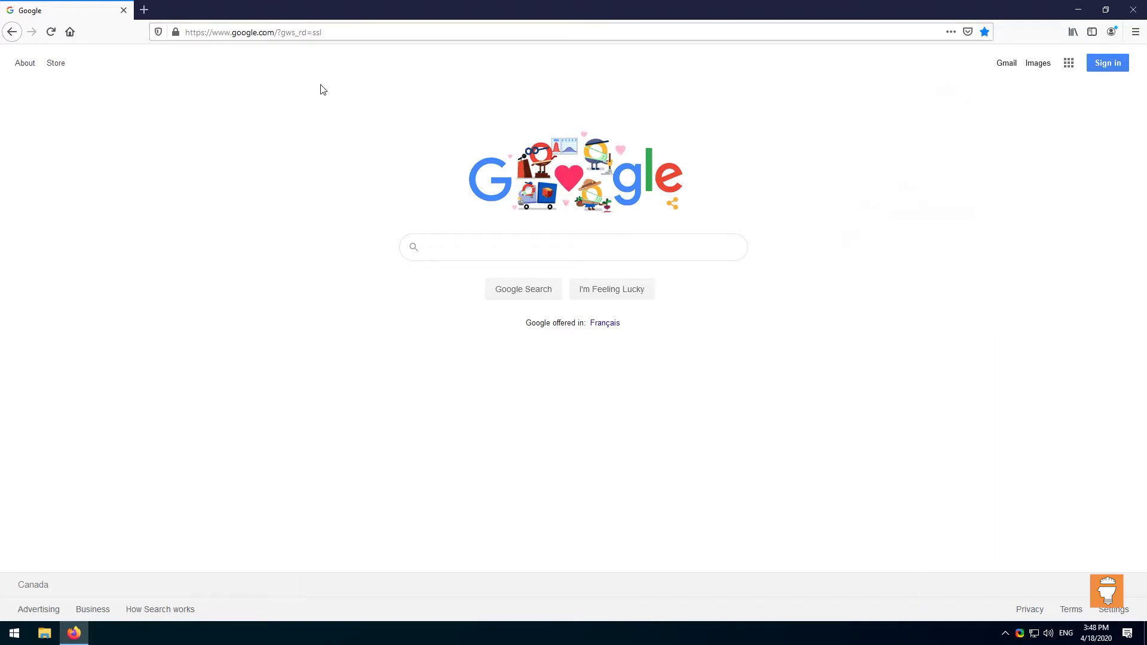
- Open google.com in a second tab
left_click(144, 10)
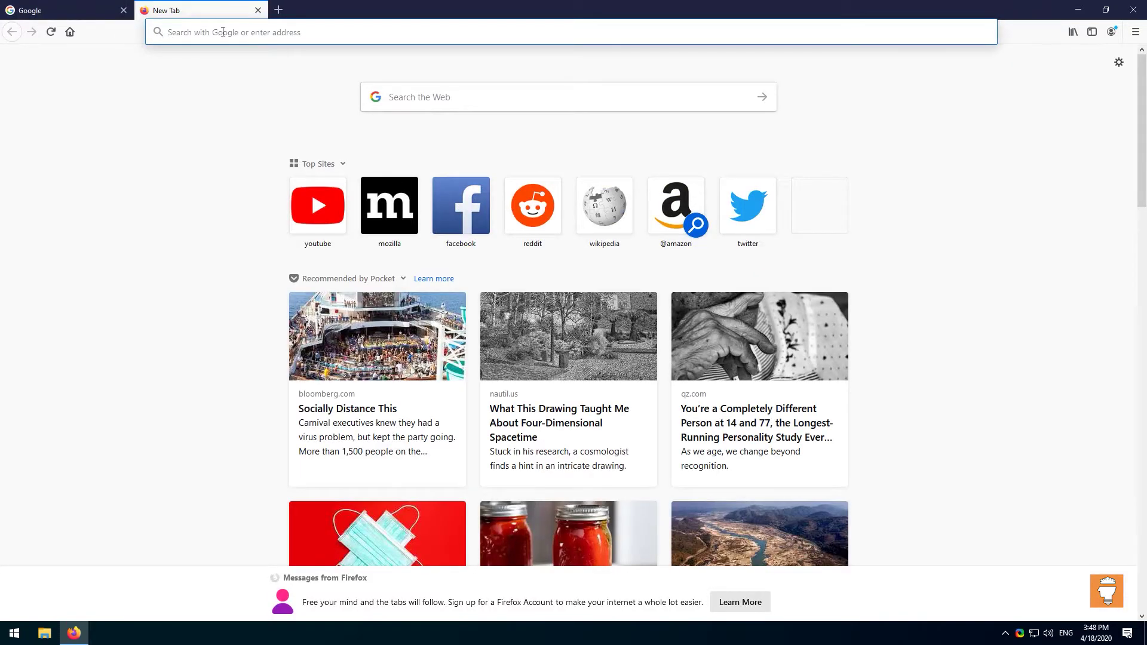
type("google.com")
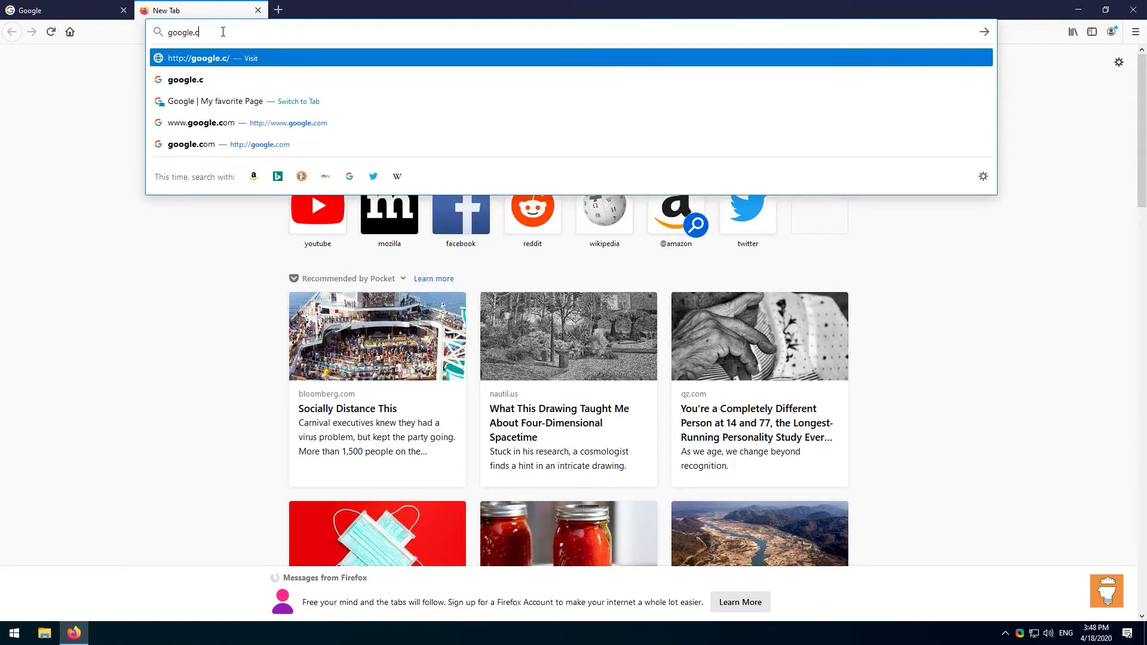
key("Return")
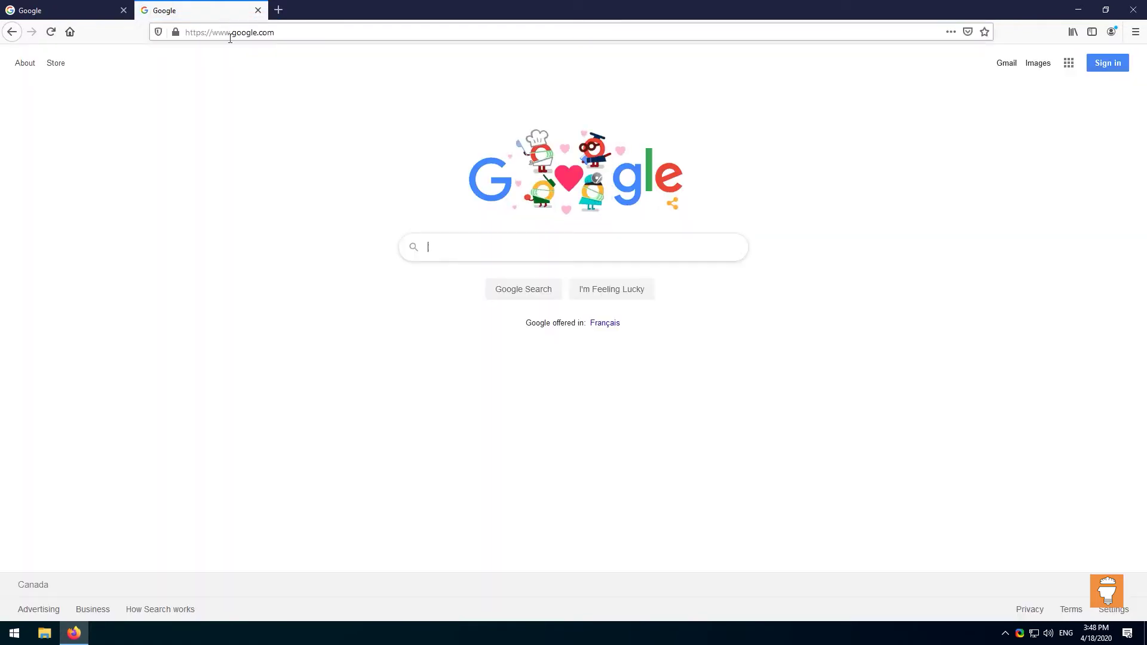
- Compare the web addresses of the two Google tabs, checking the extra text after google.com in the first one
left_click(92, 7)
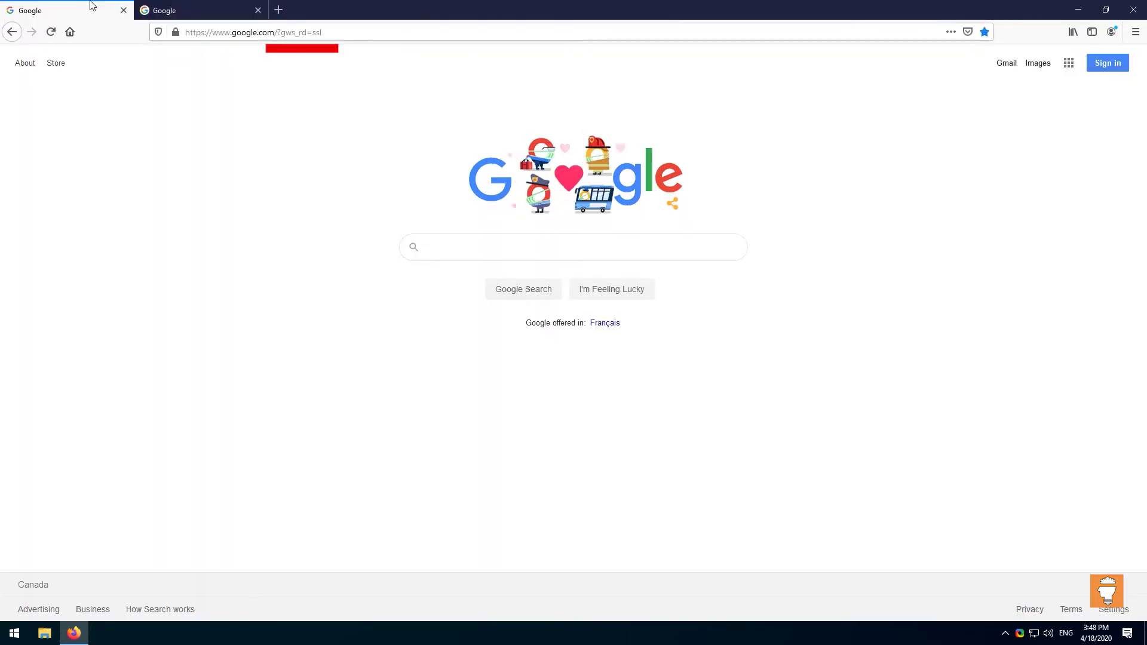
left_click_drag(281, 32, 350, 22)
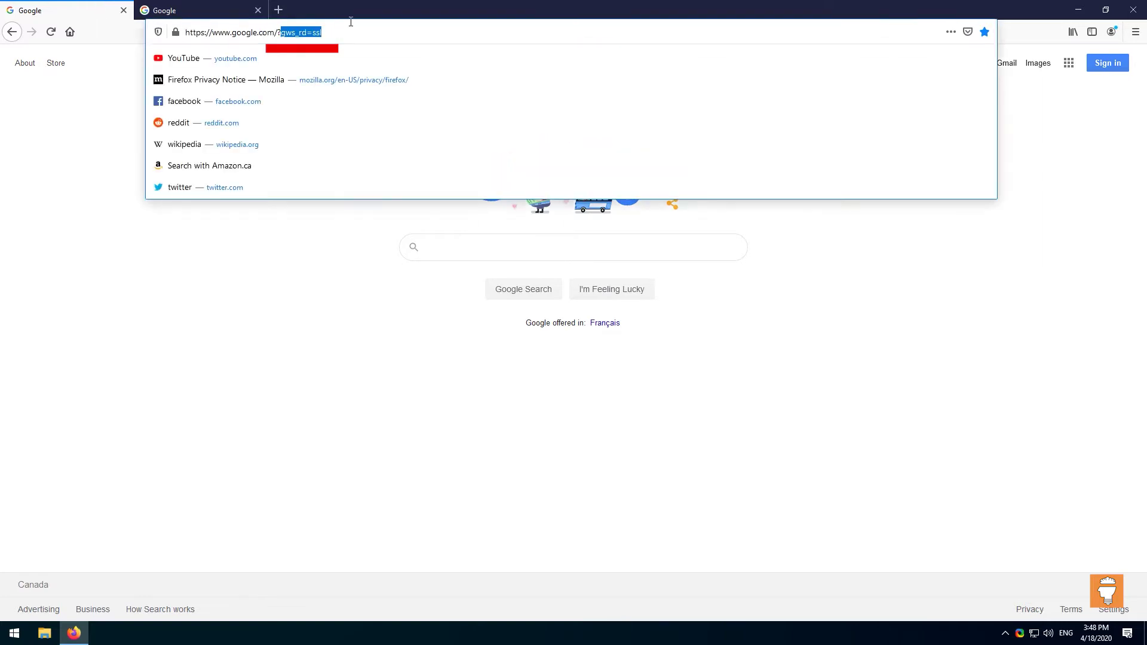
left_click(186, 7)
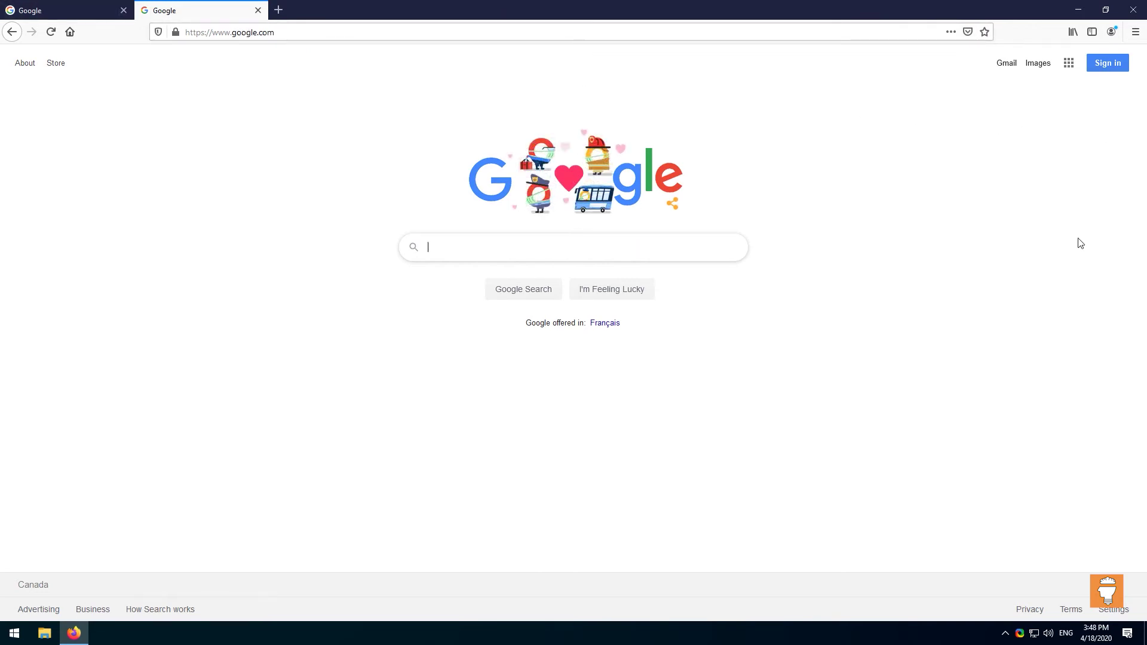
- Start a bookmark for the second tab's Google page and name it "Google | My Favorite Search Engine"
left_click(983, 32)
left_click(887, 183)
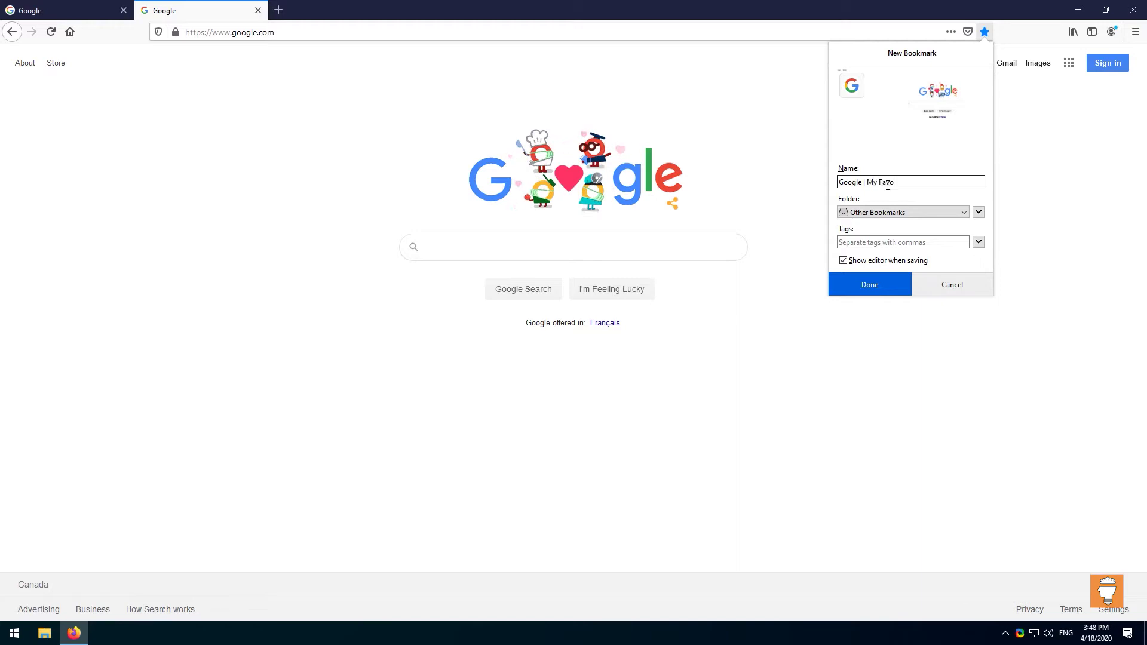
type("| My Favorite")
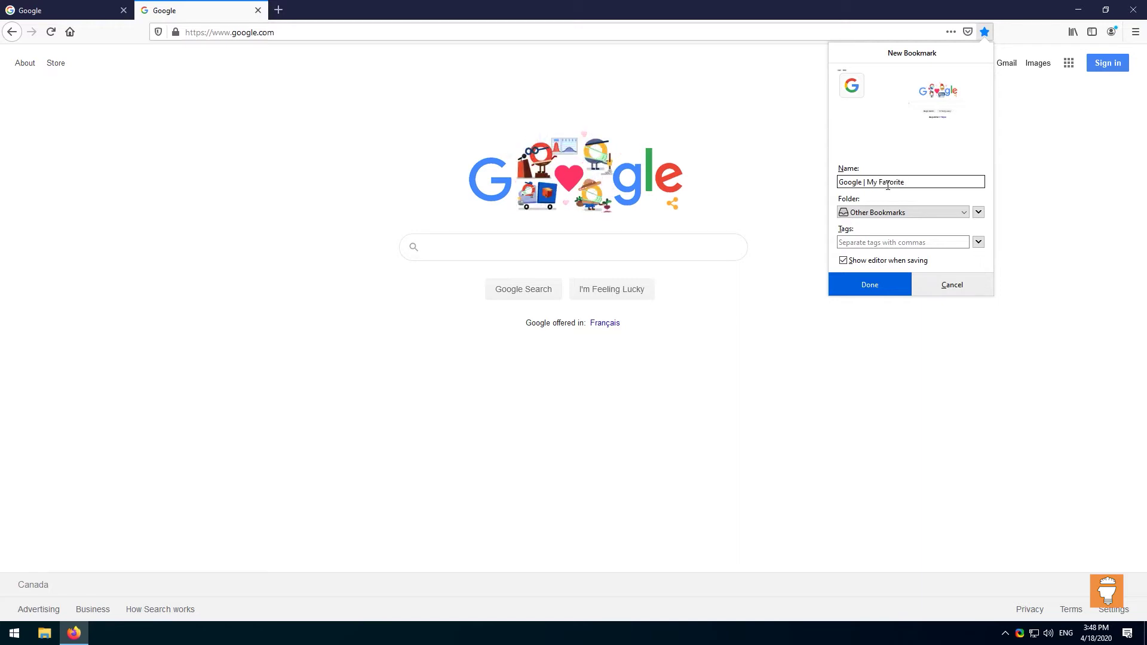
type(" Page")
double_click(907, 183)
type("Search Engine")
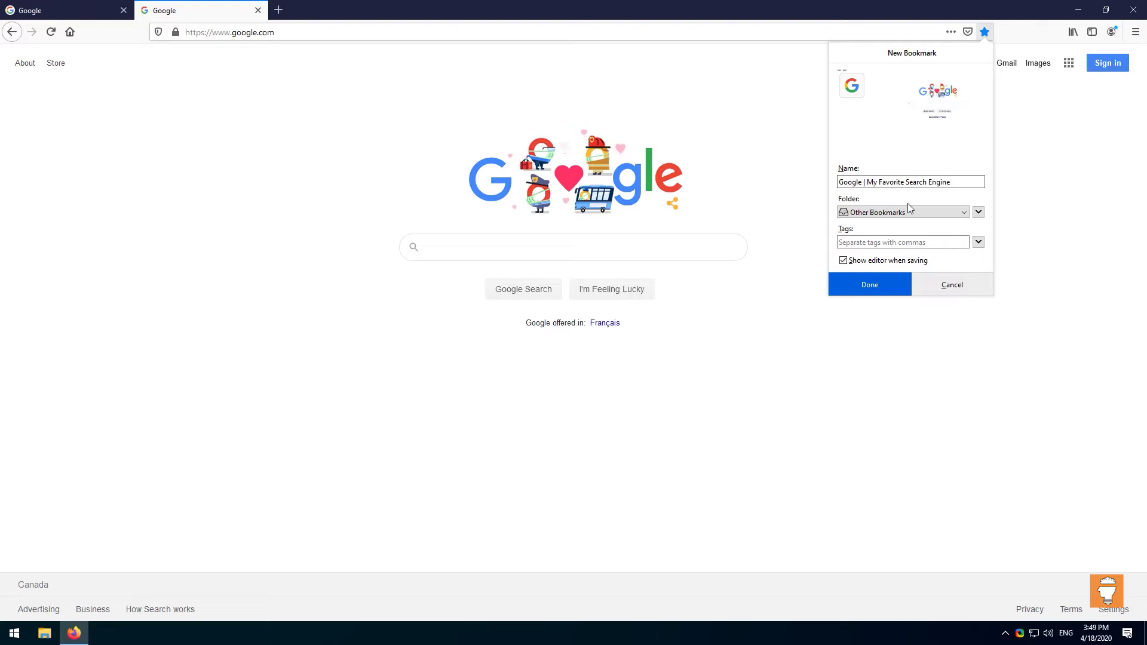
- Create a folder named "Search Engines" under Other Bookmarks as the new bookmark's location
left_click(912, 209)
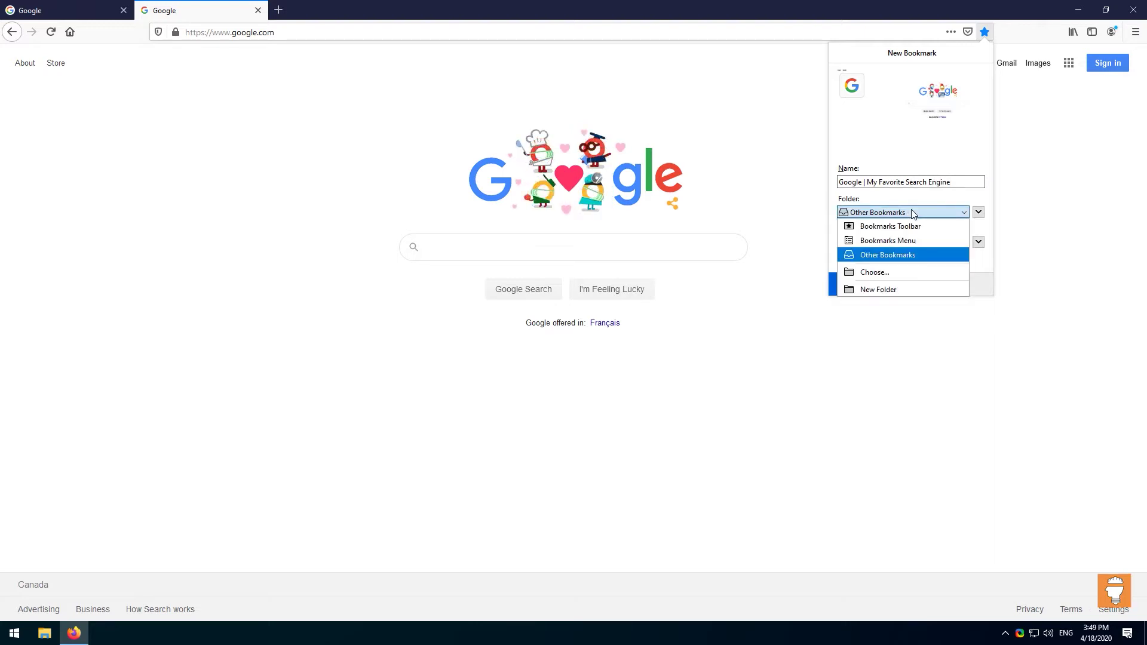
left_click(892, 273)
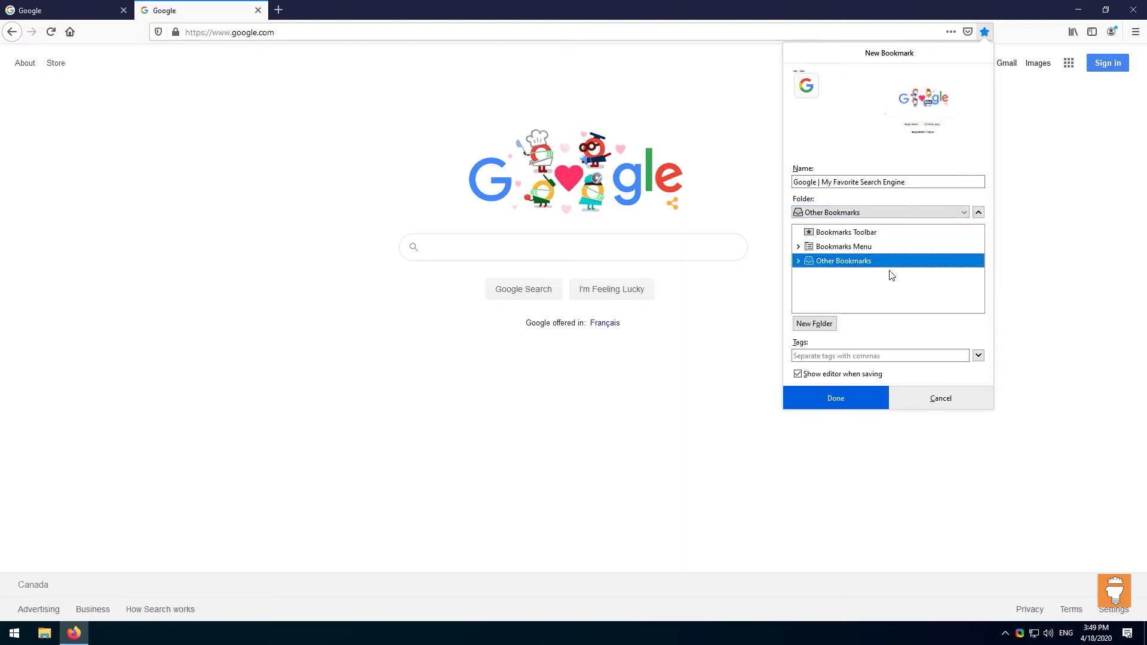
left_click(822, 326)
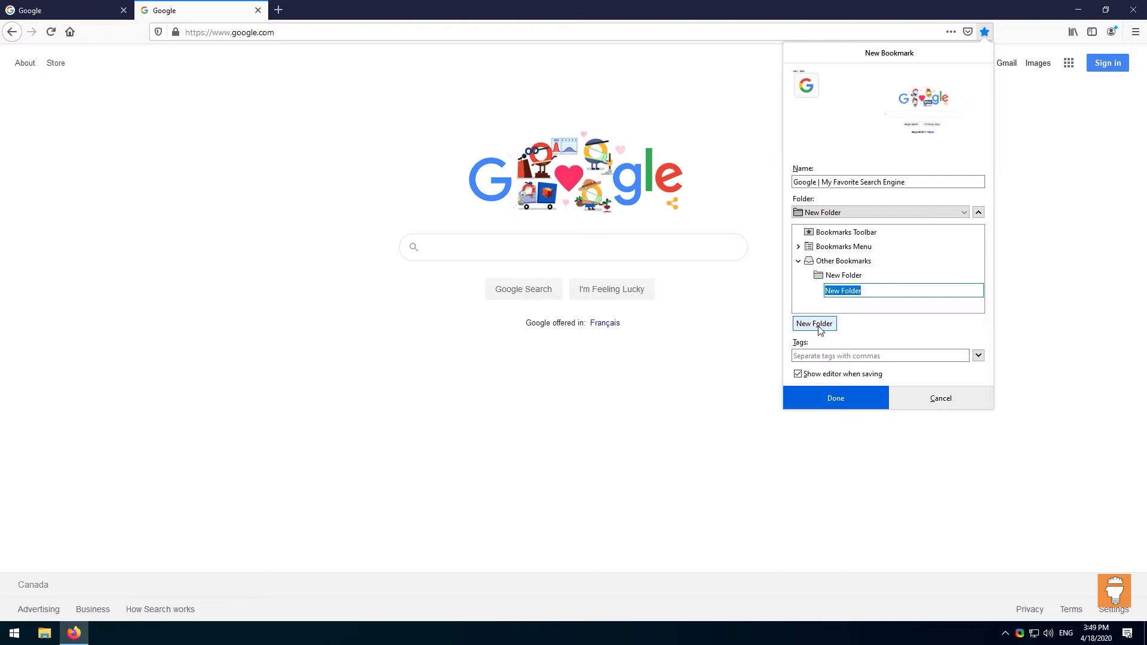
type("Search Engine")
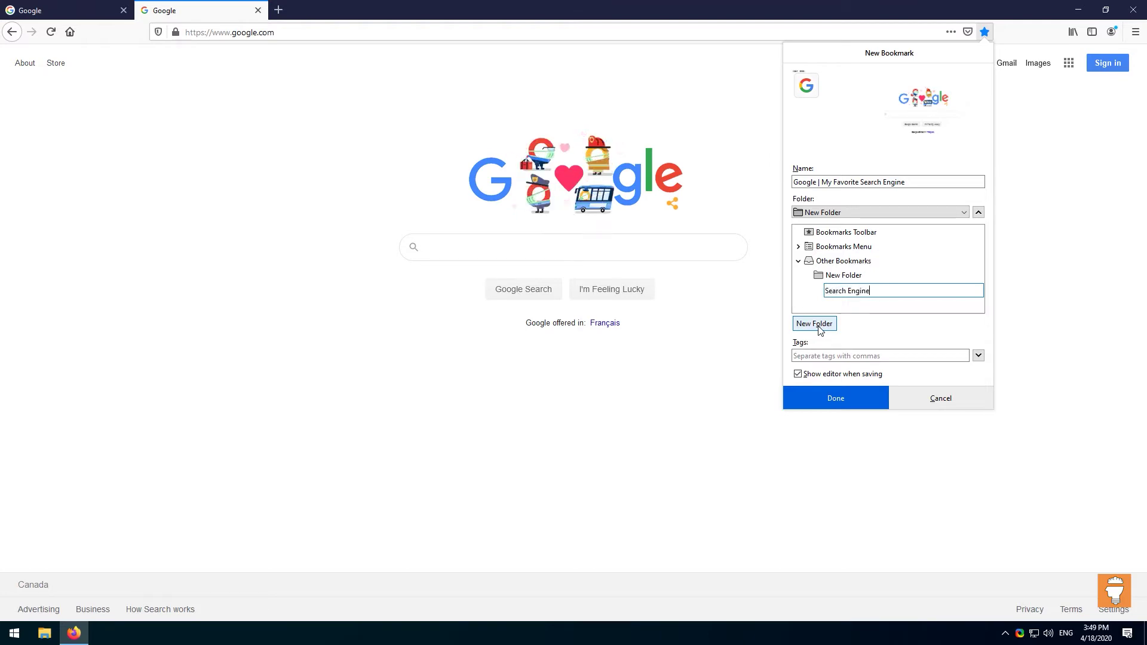
type("s")
key("Return")
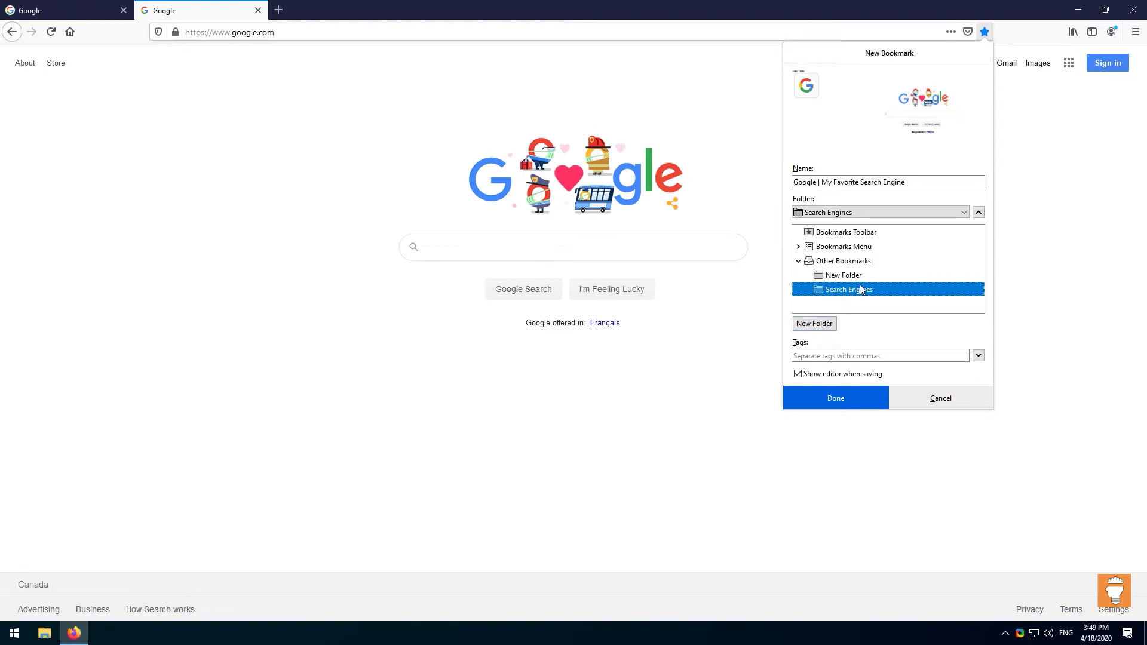
left_click(844, 355)
type("search engine")
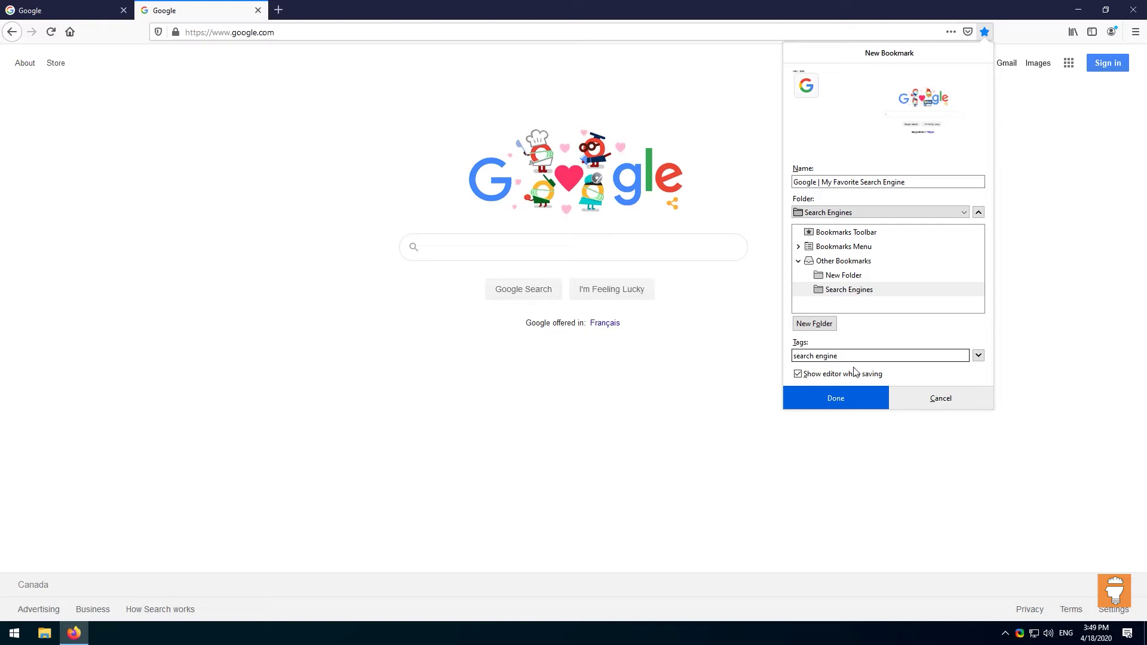
left_click(843, 401)
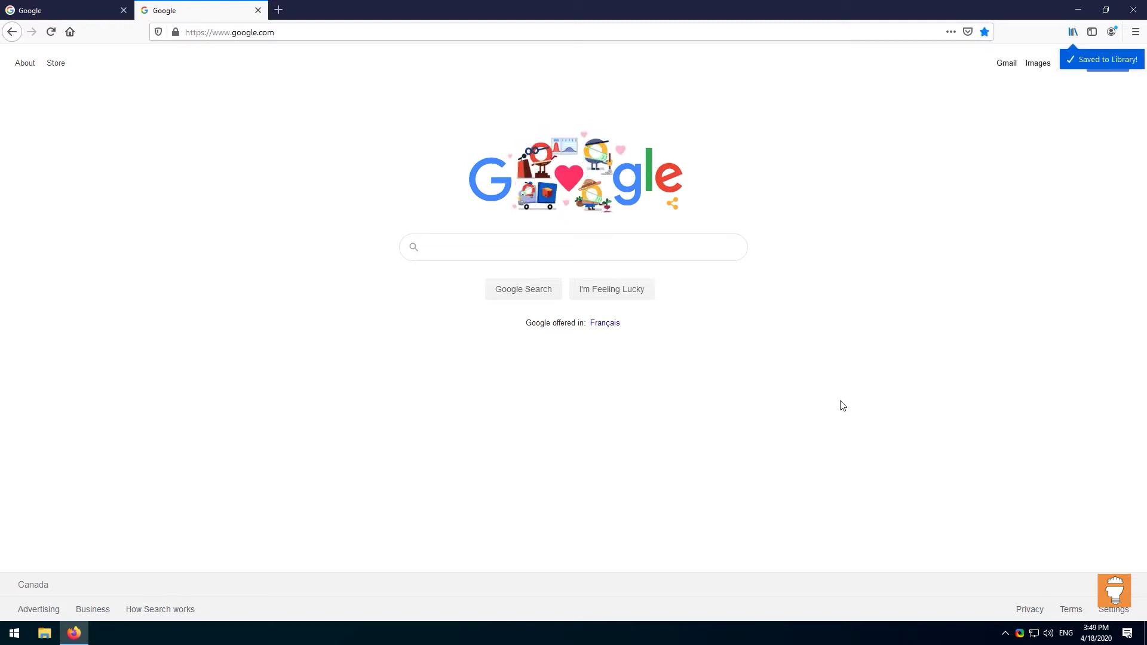
key("ctrl+w")
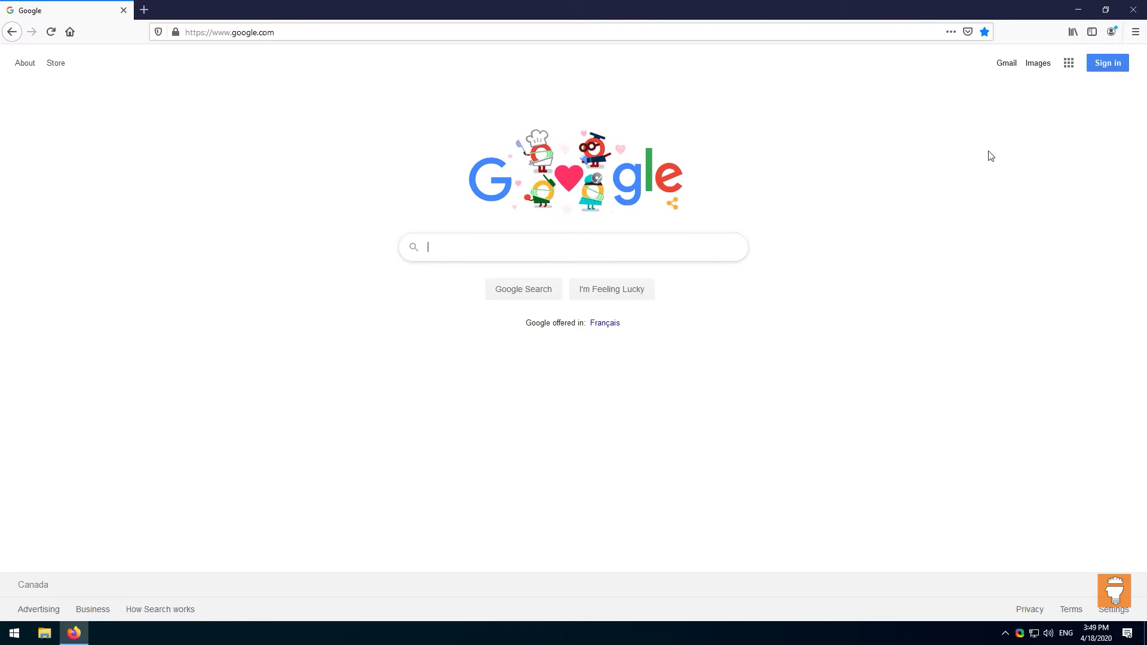
- View the recently added bookmarks and open the full library of all bookmarks
left_click(1073, 31)
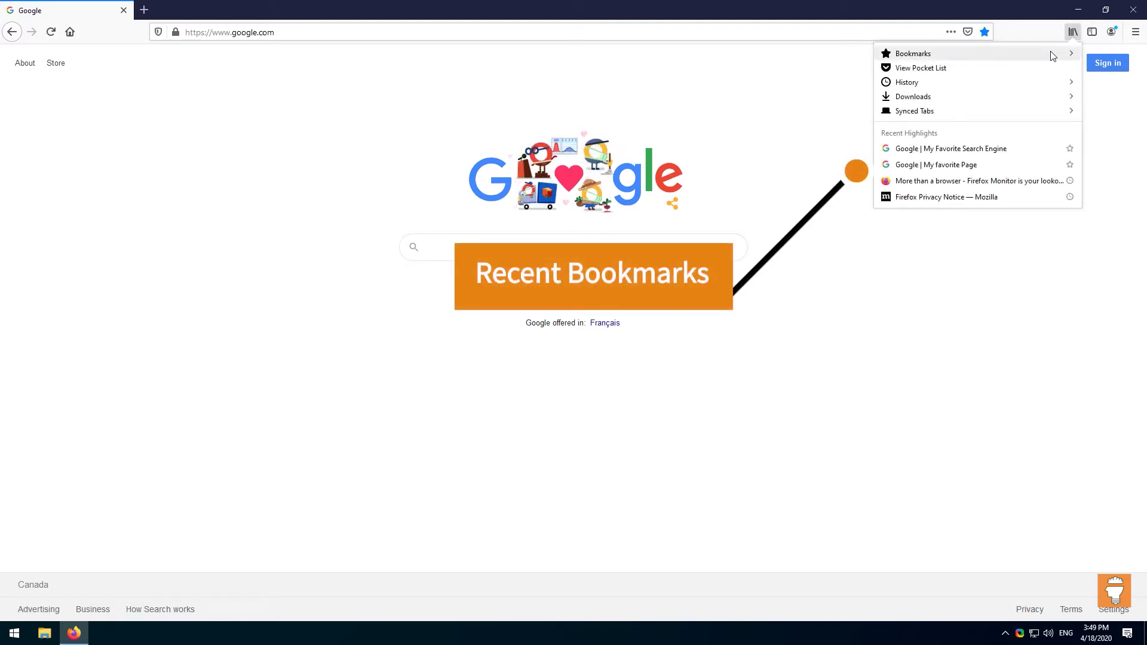
left_click(929, 55)
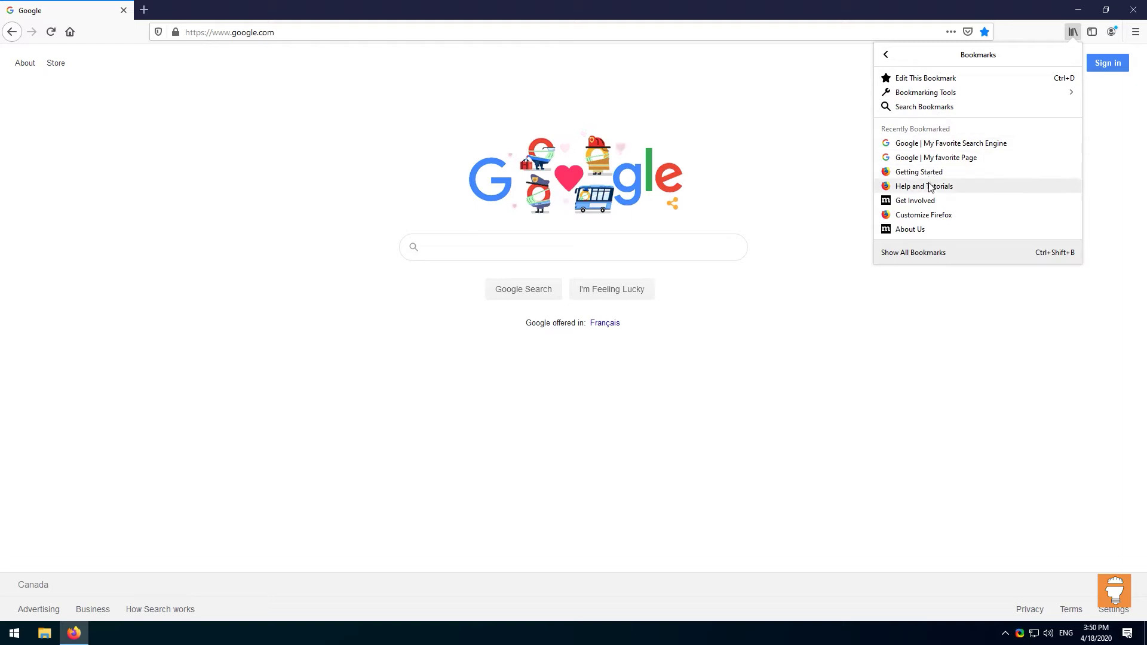
left_click(926, 253)
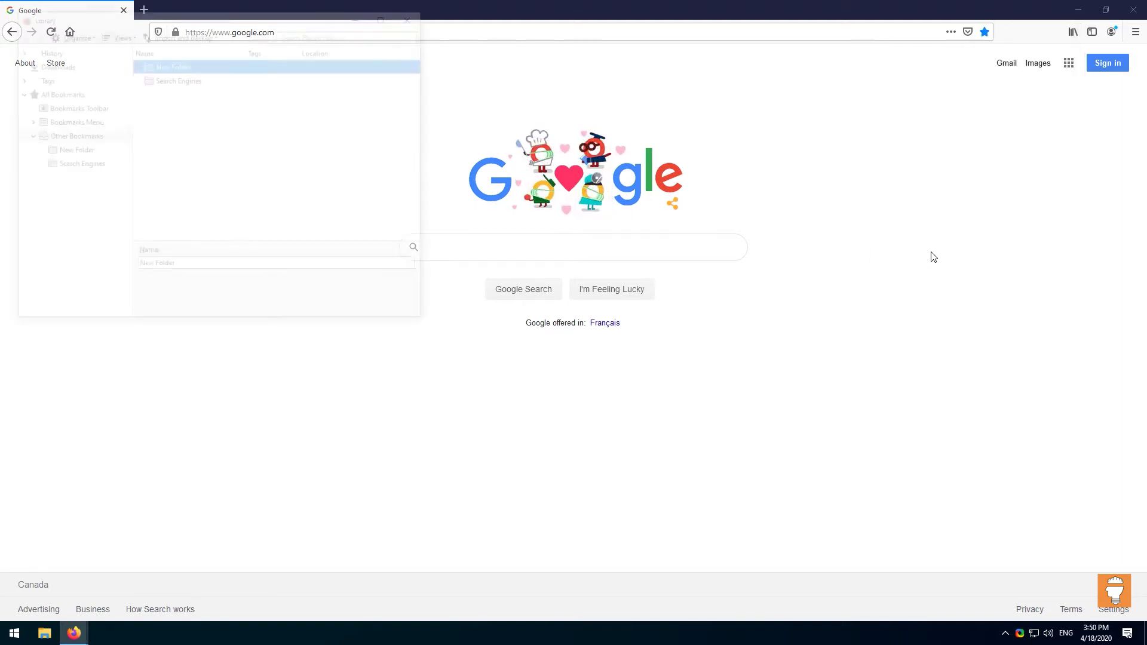
- Delete the "New Folder" folder under Other Bookmarks in the bookmarks library
left_click_drag(283, 19, 655, 160)
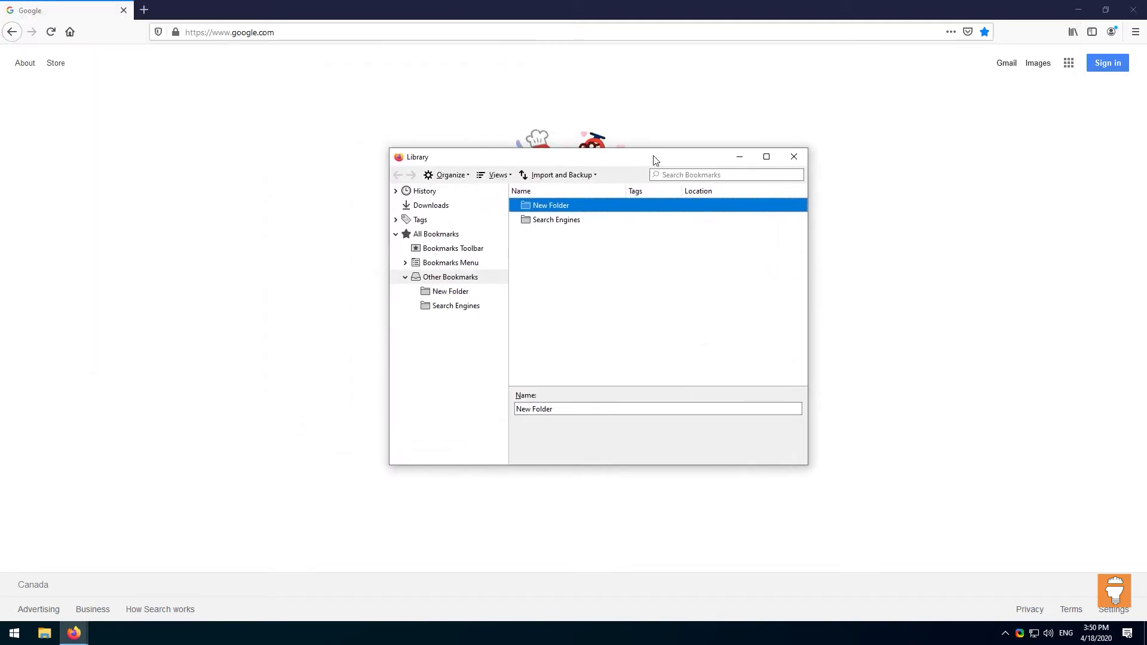
left_click(467, 293)
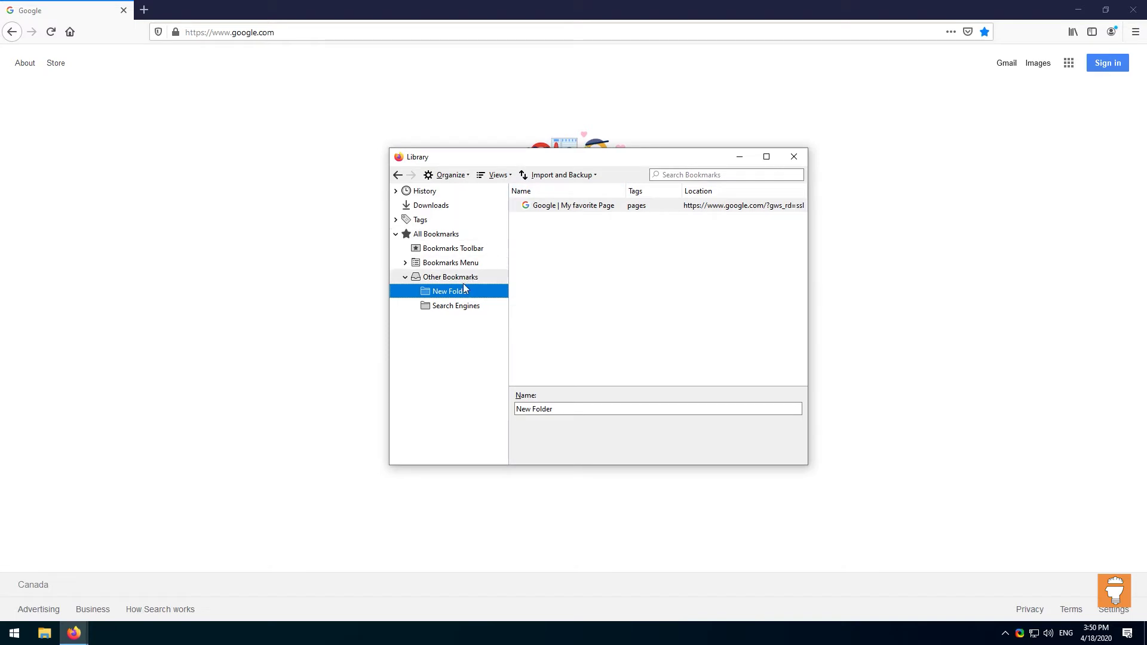
right_click(463, 299)
left_click(514, 406)
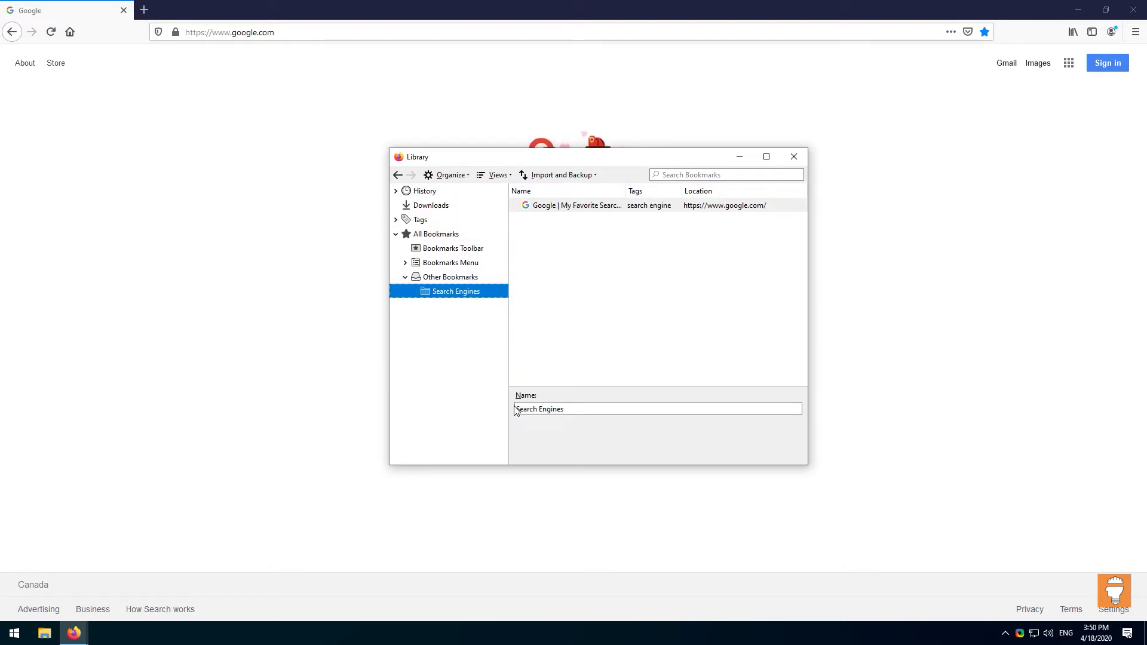
- Create a folder named "Education" under Other Bookmarks
left_click(457, 278)
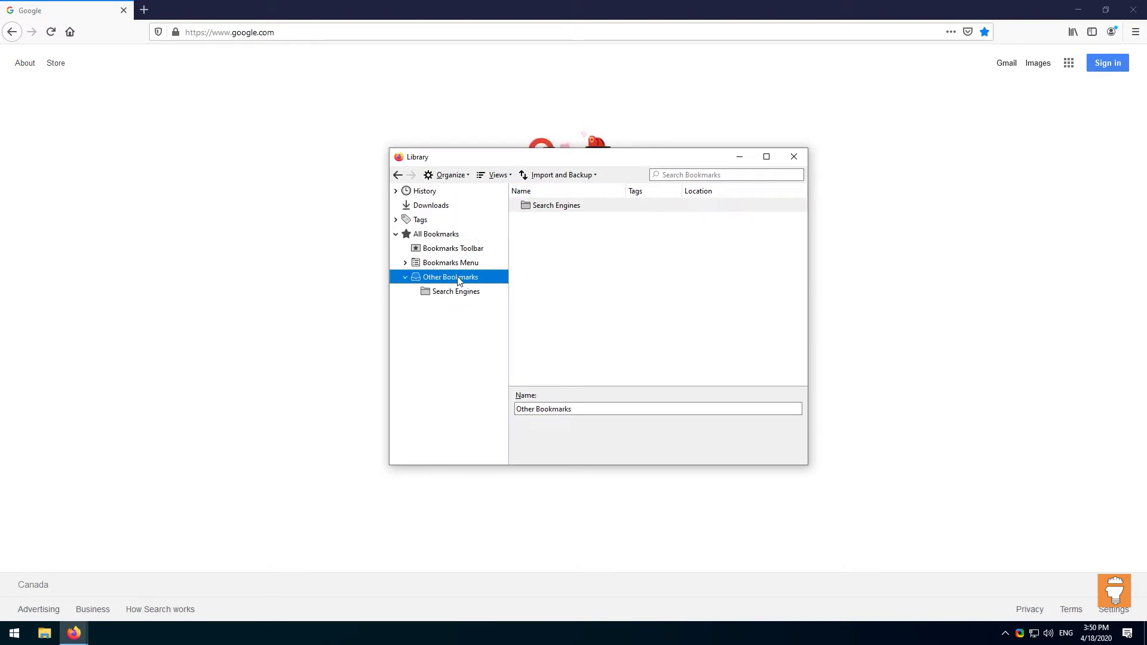
right_click(459, 279)
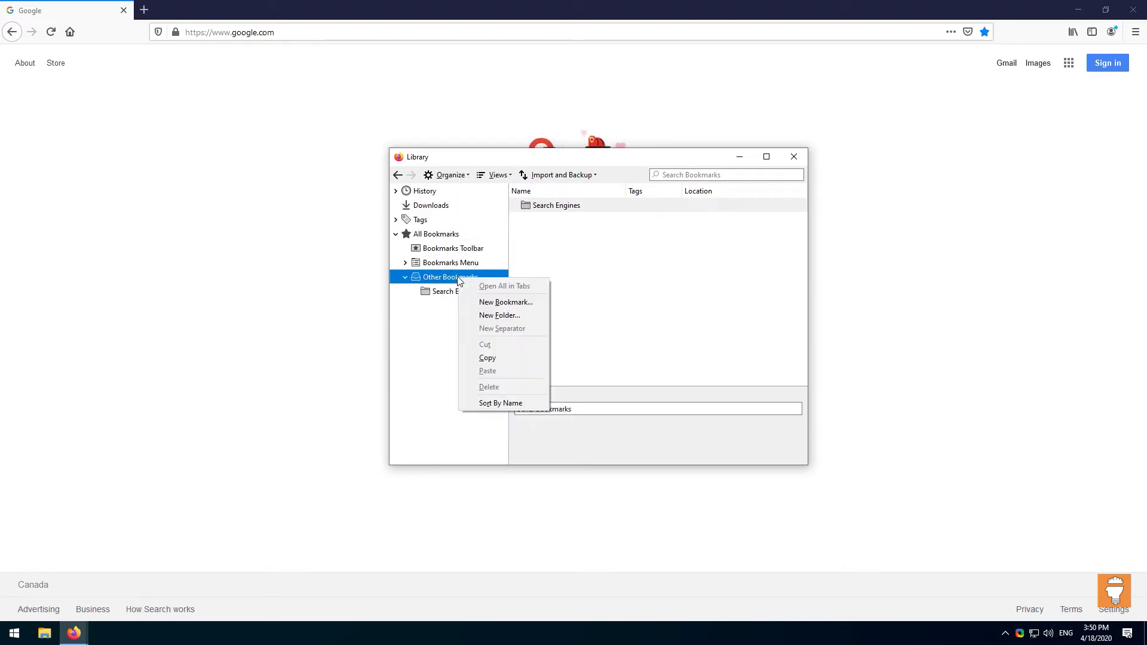
left_click(509, 317)
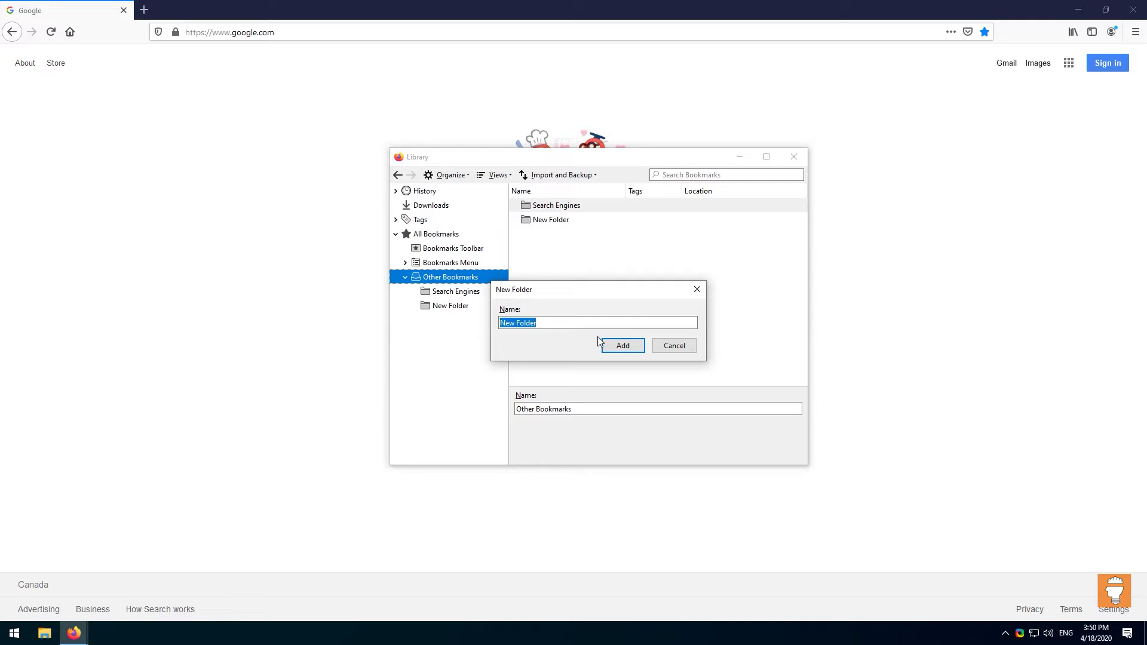
type("Education")
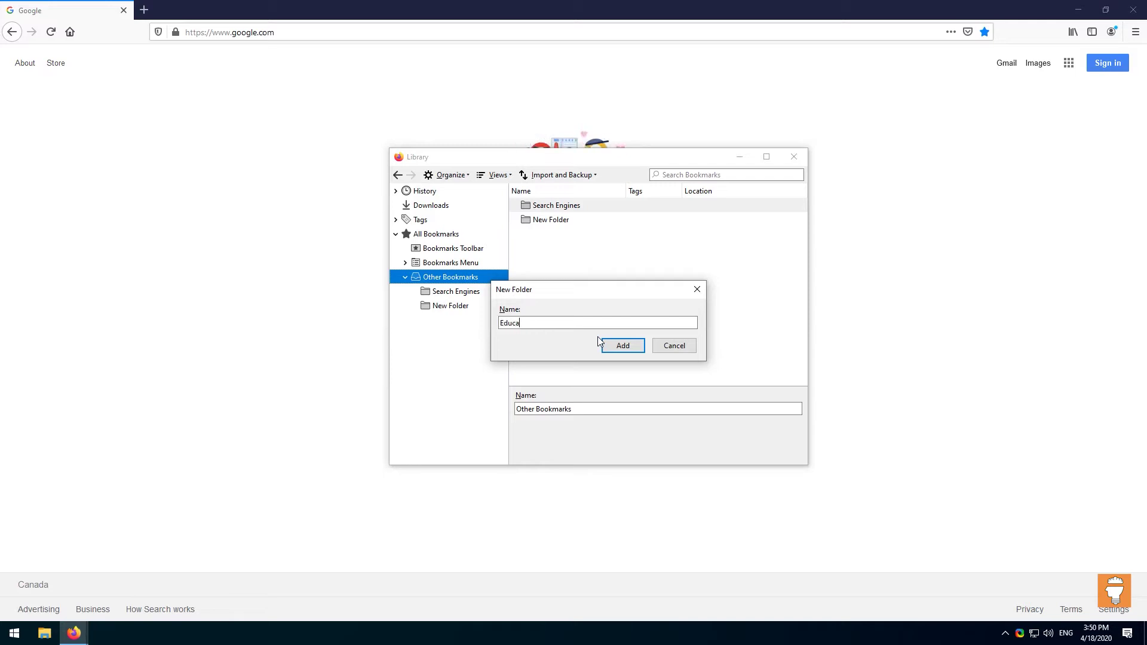
left_click(624, 347)
- Add a folder named "Games" under Other Bookmarks
right_click(450, 277)
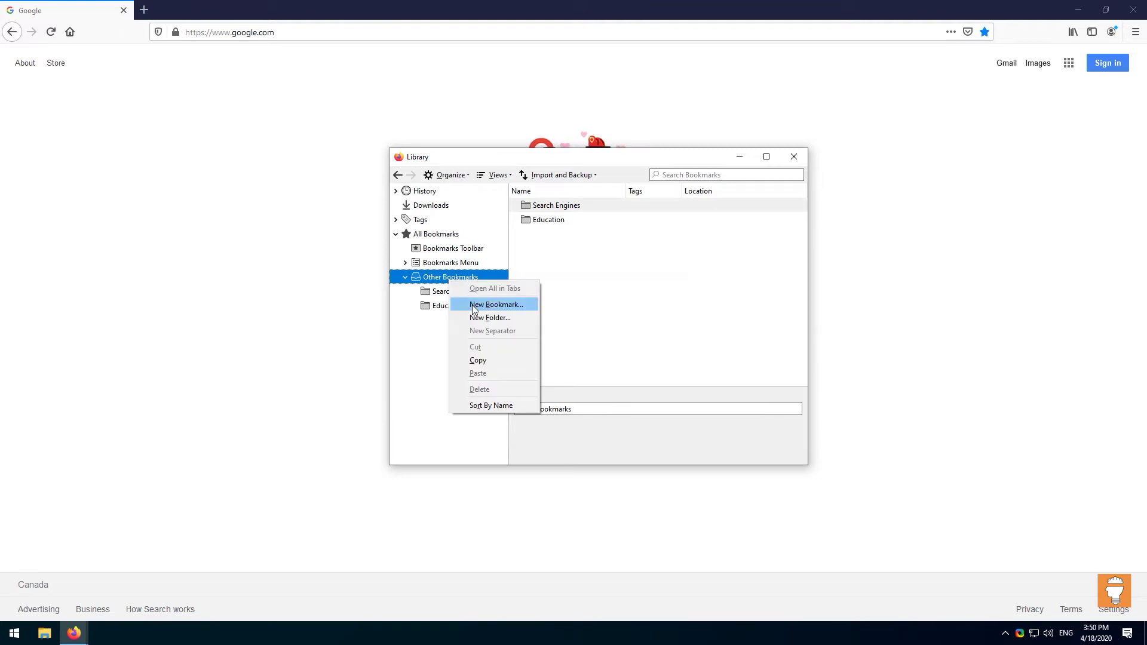
left_click(490, 318)
type("Games")
key("Return")
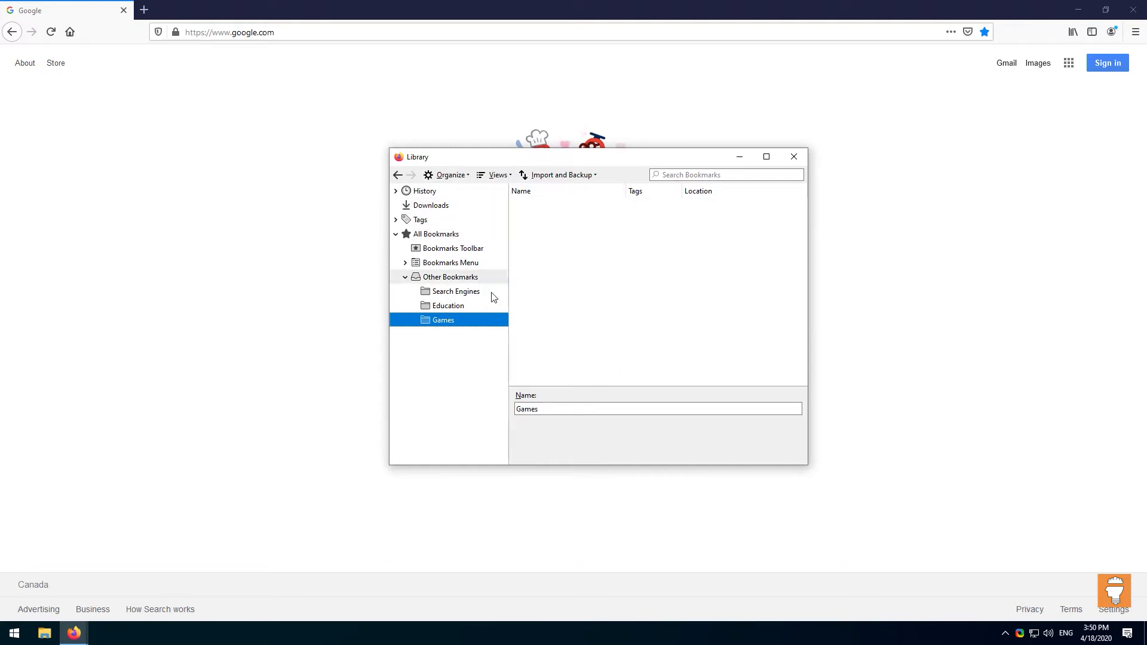
right_click(455, 321)
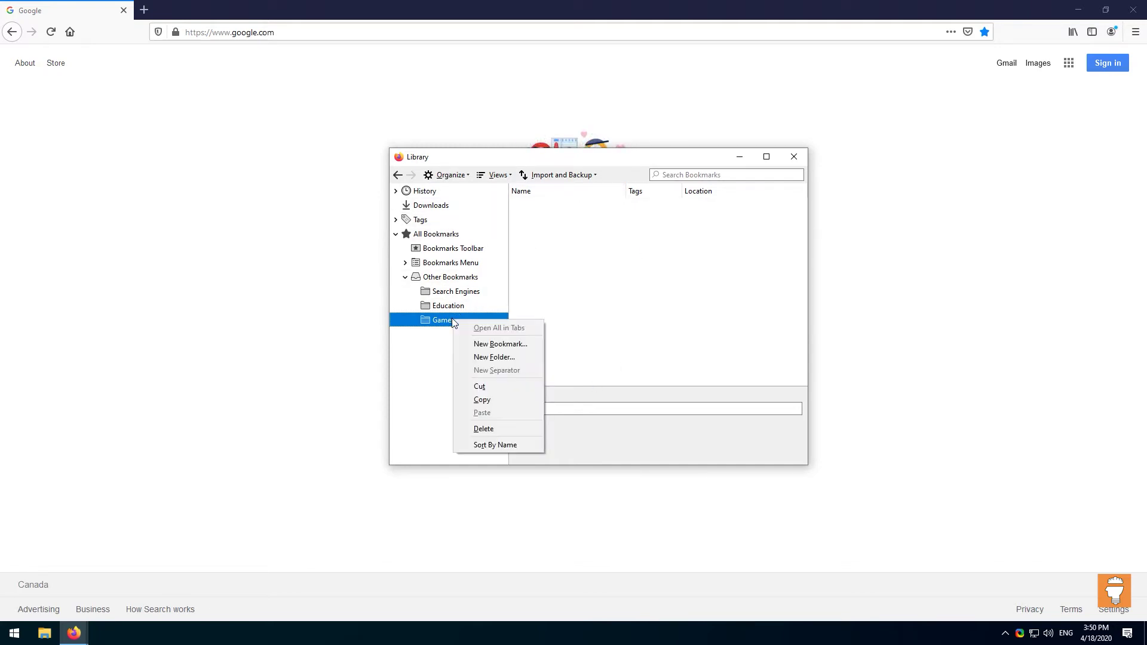
left_click(502, 346)
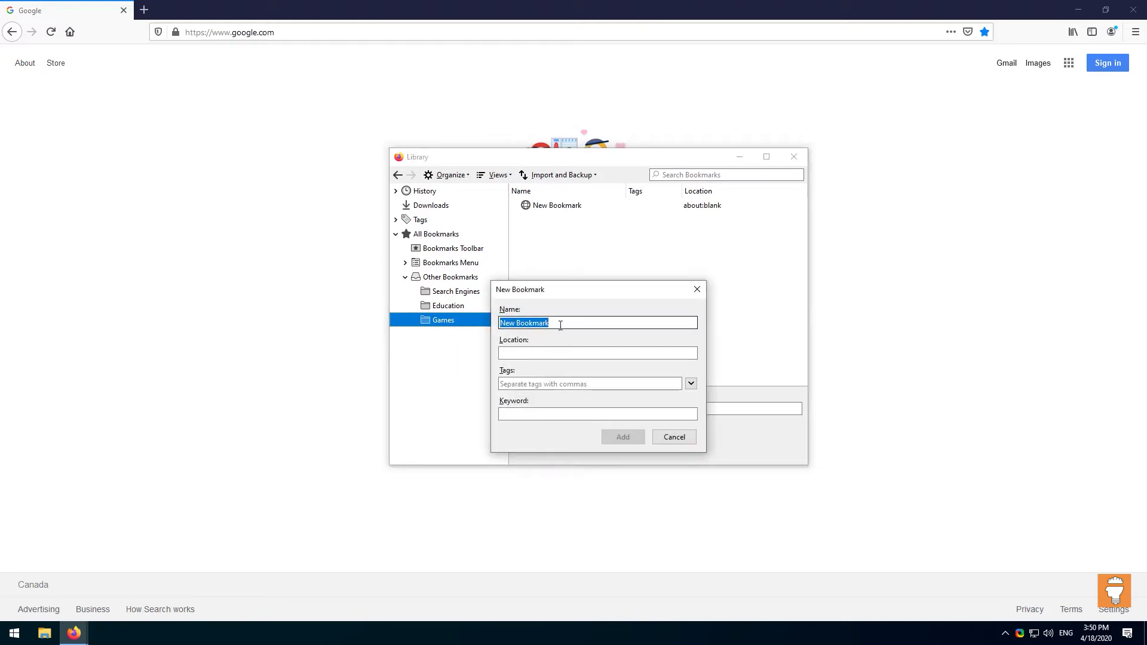
left_click_drag(589, 289, 651, 273)
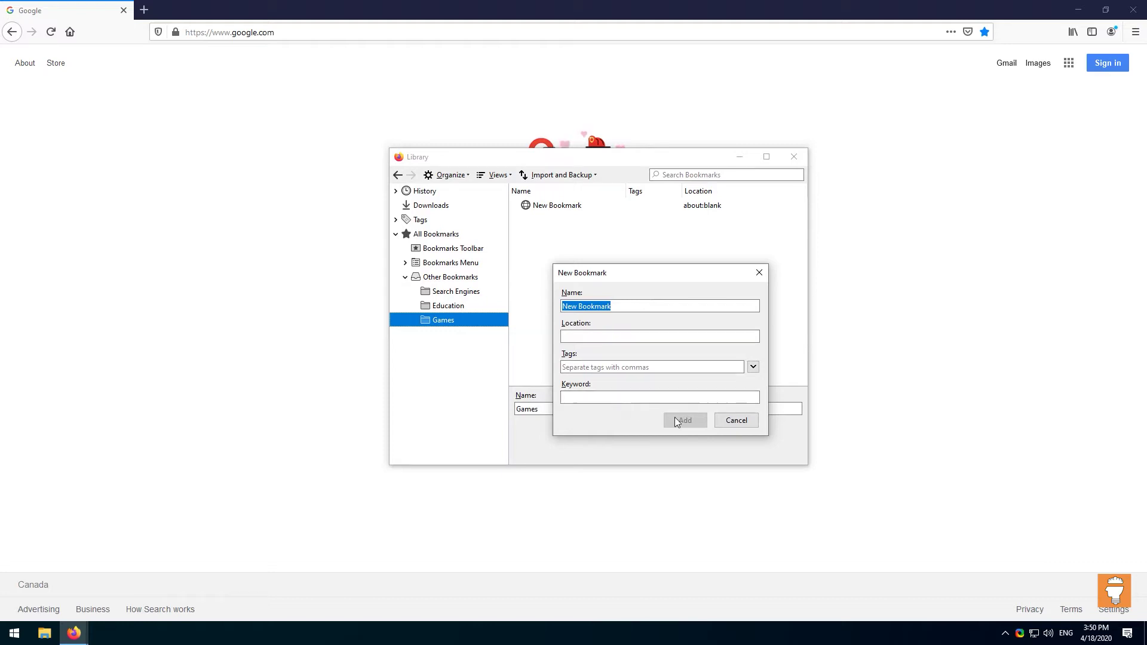
left_click(750, 421)
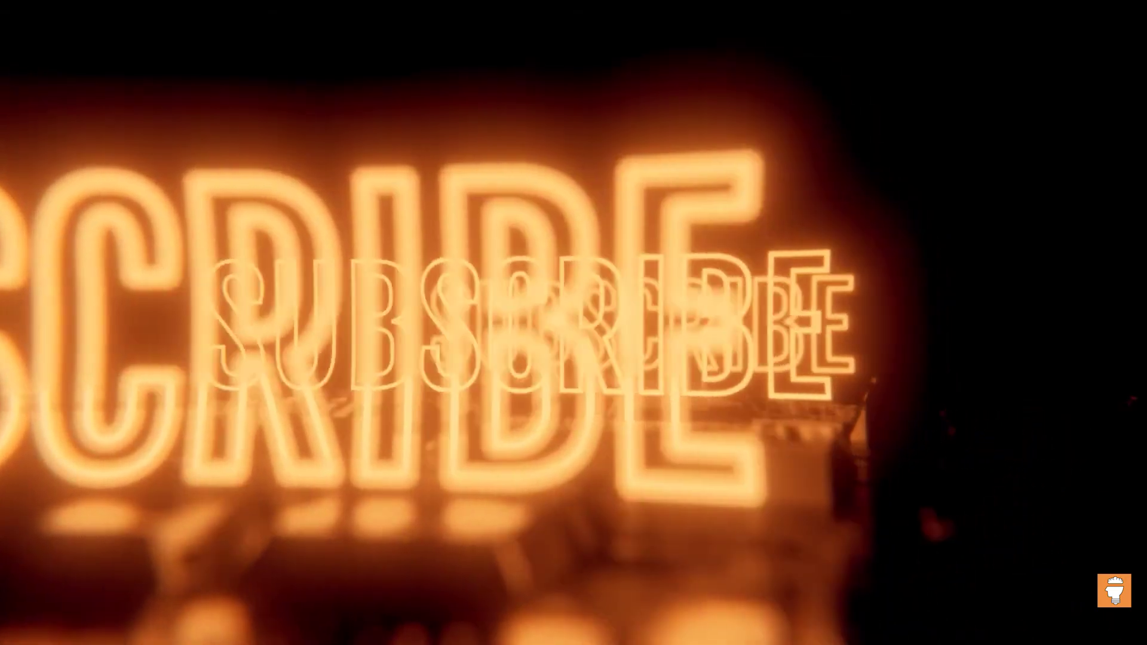
- Search the web for "Call of Duty" and open the official callofduty.com site from the results
type("of Duty")
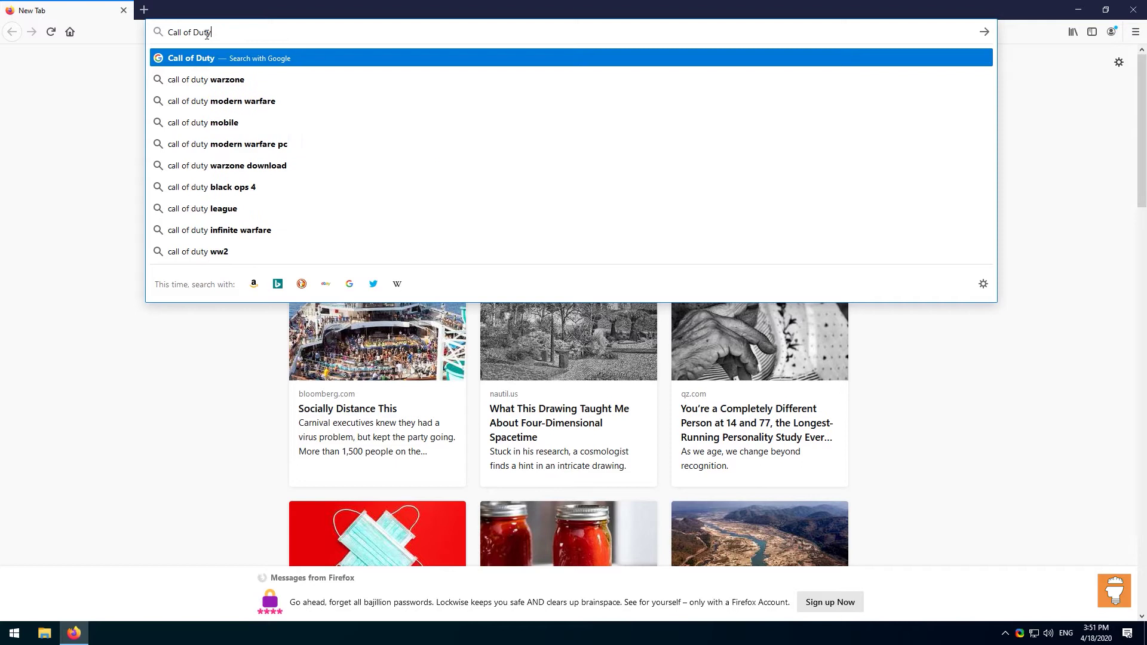
key("Return")
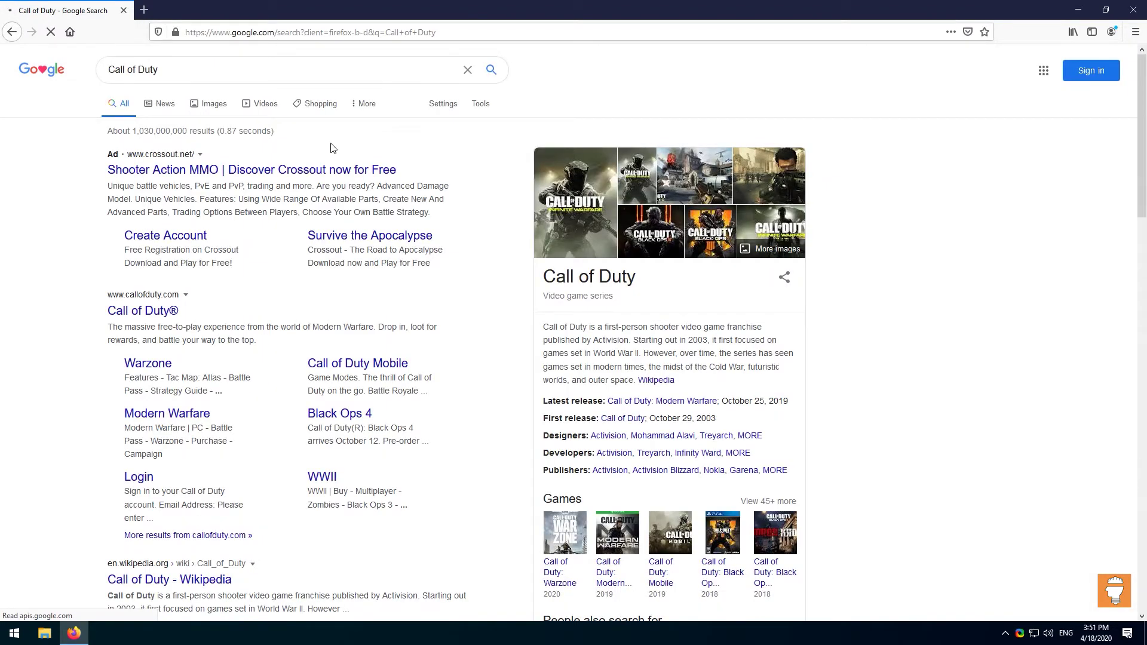
left_click(149, 311)
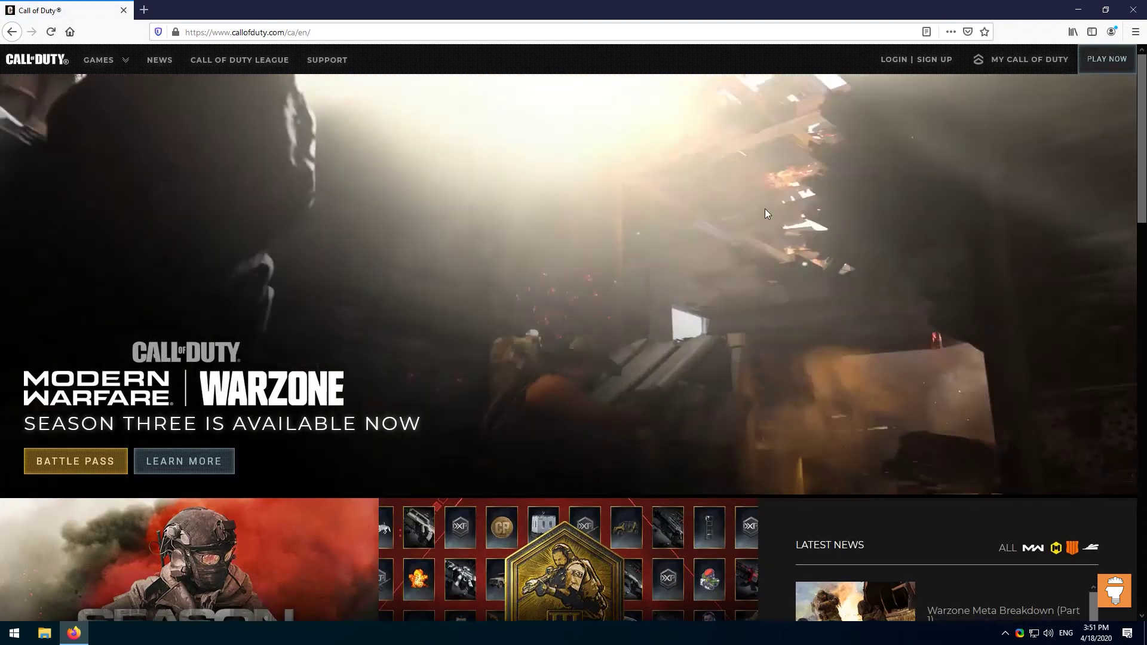
scroll(765, 217, "down", 6)
scroll(765, 217, "up", 6)
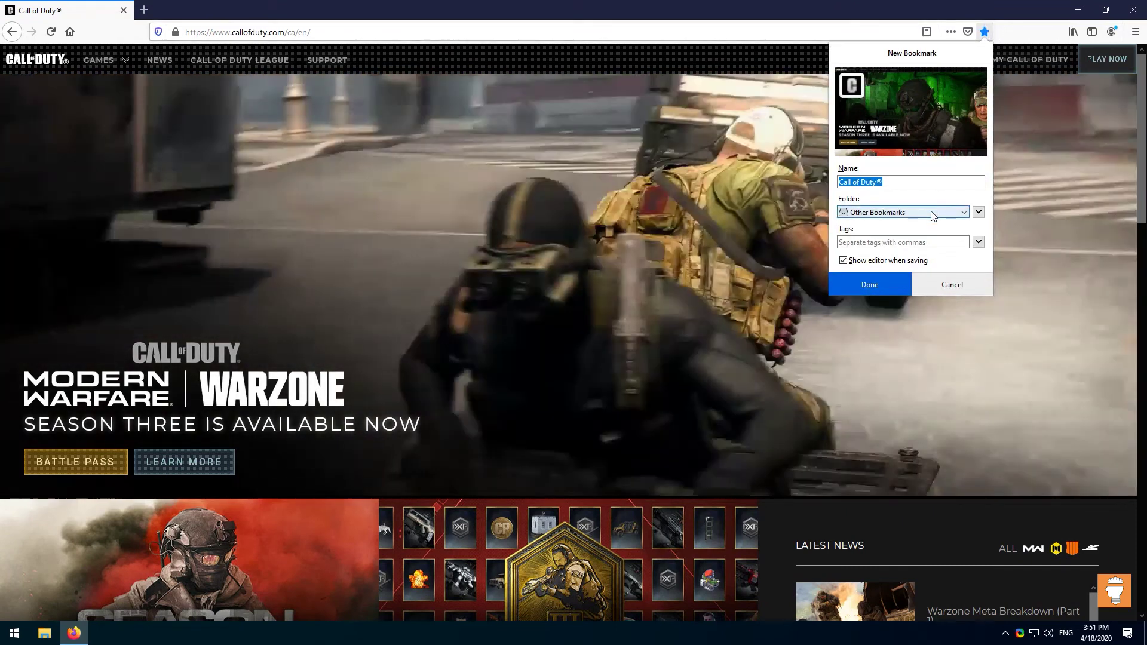
- Save the Call of Duty page's bookmark in the Games folder with the tag "COD", and replace its tab with a new one
left_click(932, 213)
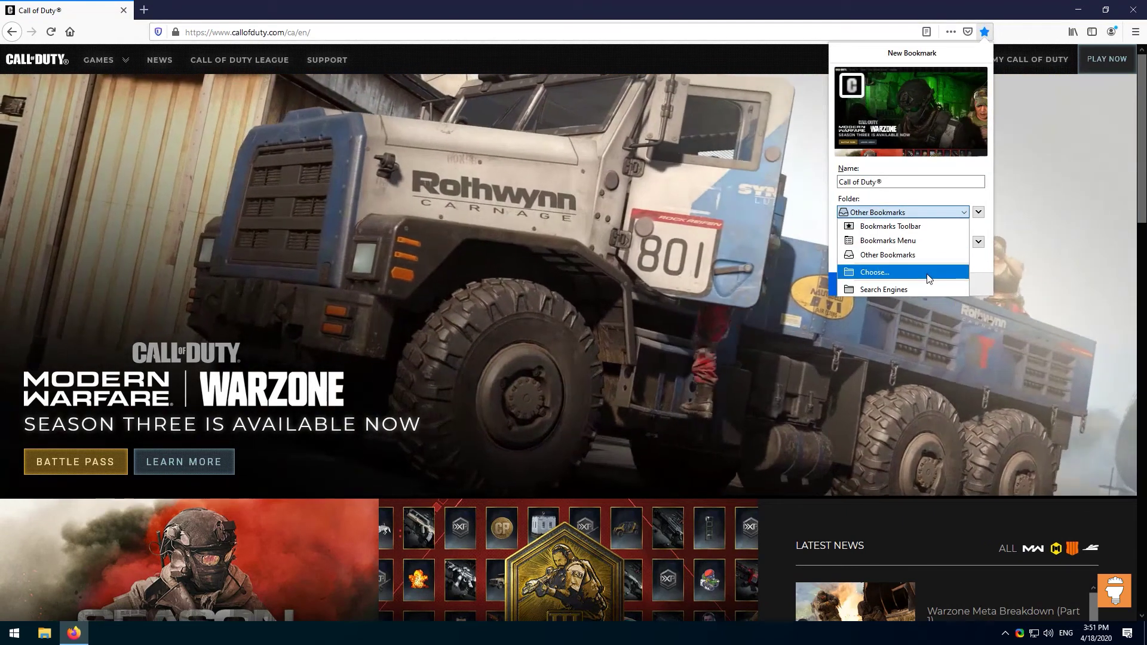
left_click(927, 275)
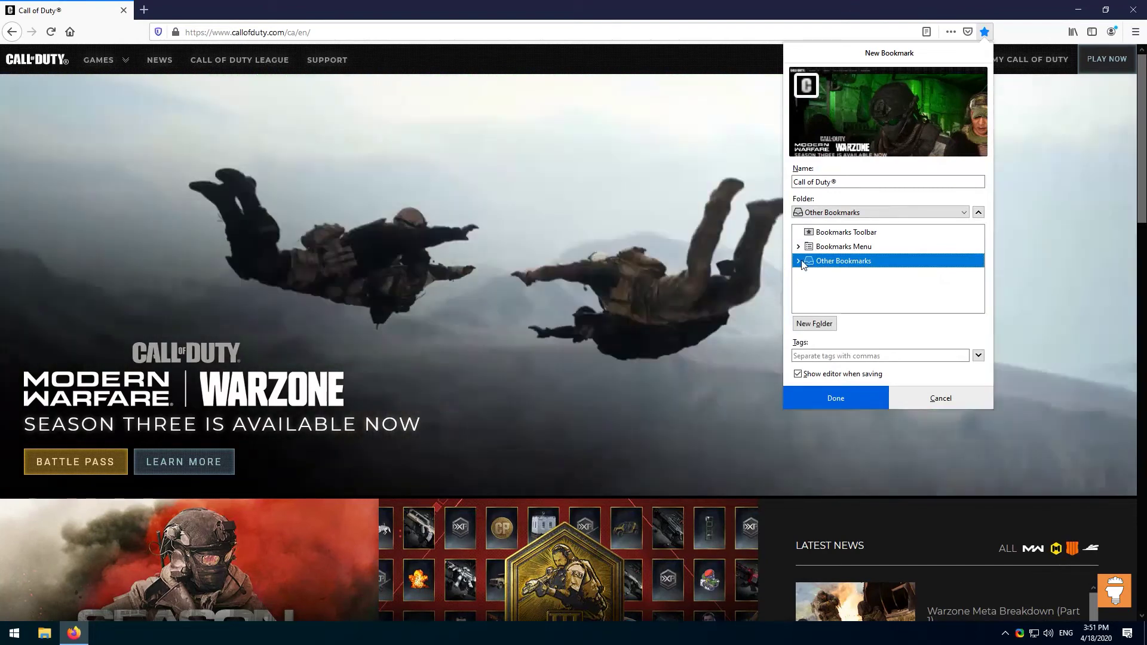
left_click(799, 261)
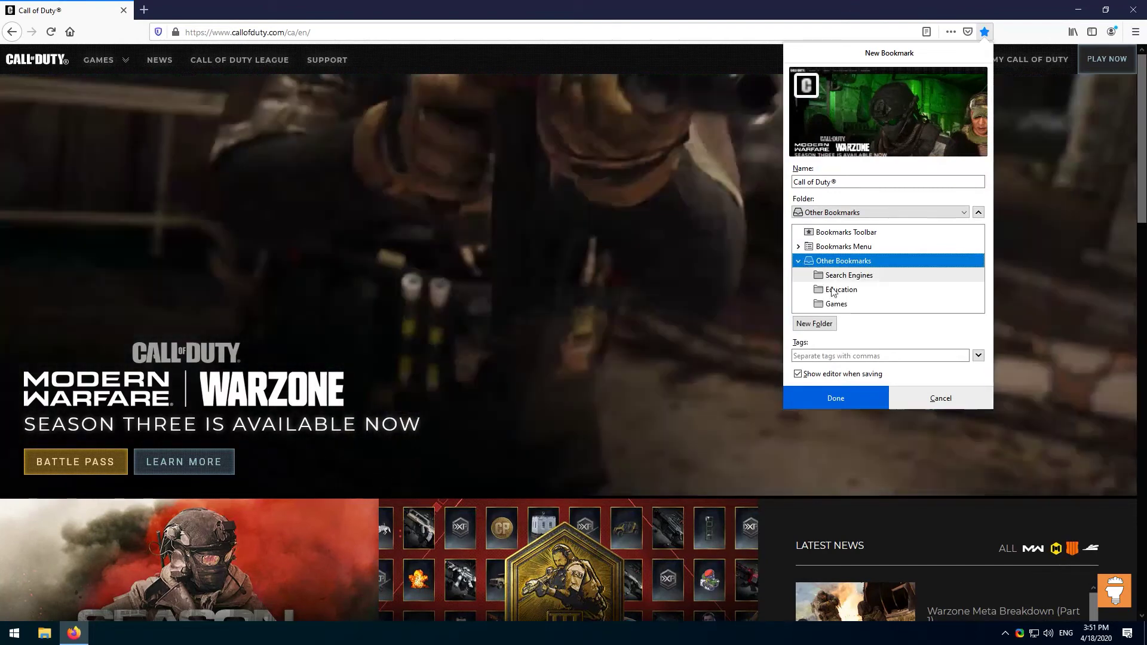
left_click(846, 304)
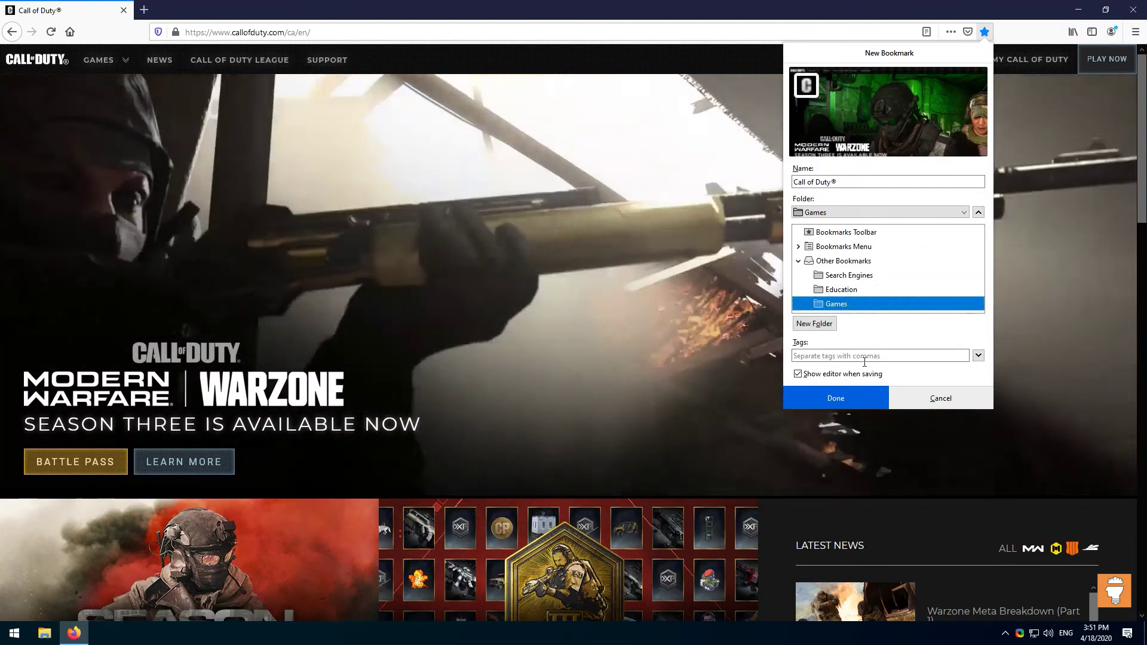
left_click(866, 356)
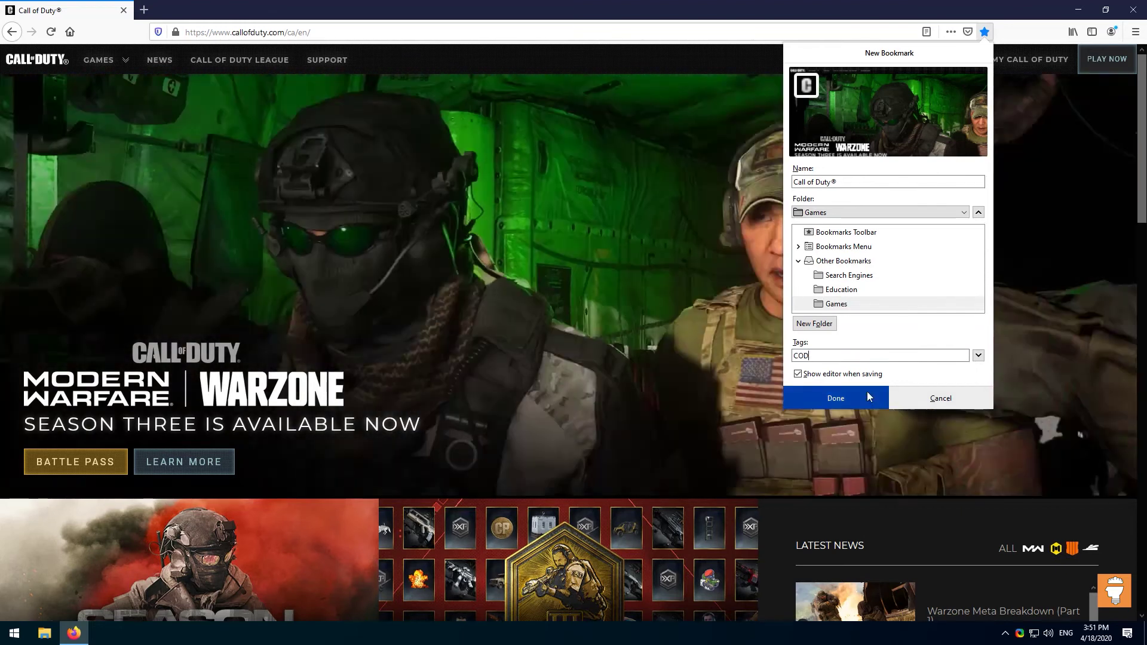
left_click(866, 395)
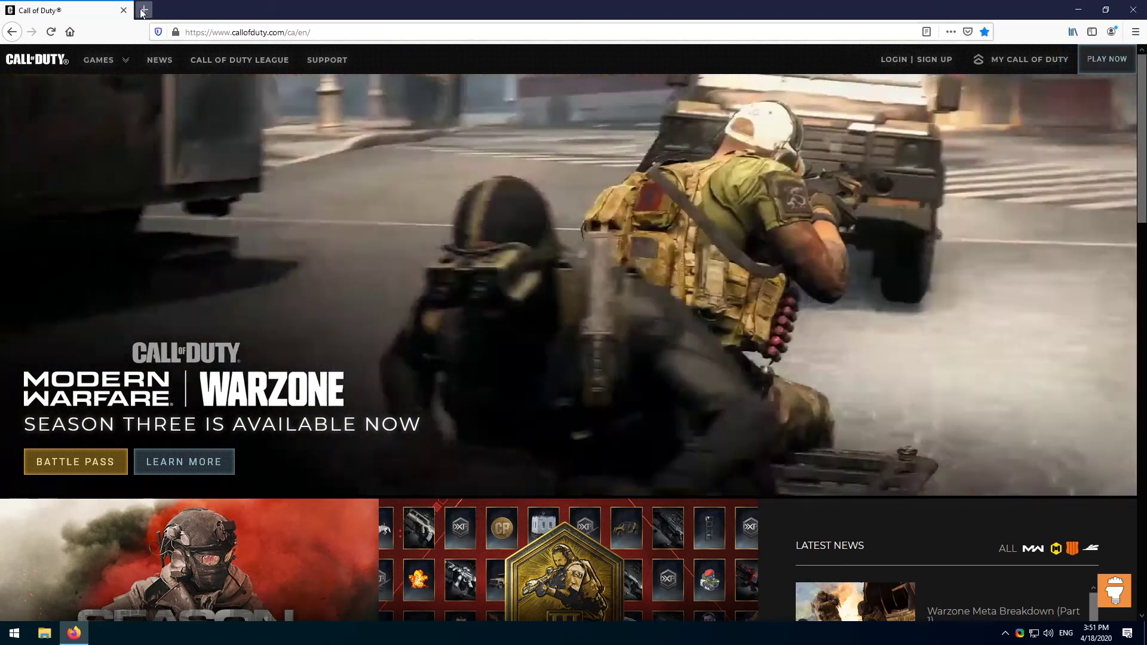
left_click(143, 10)
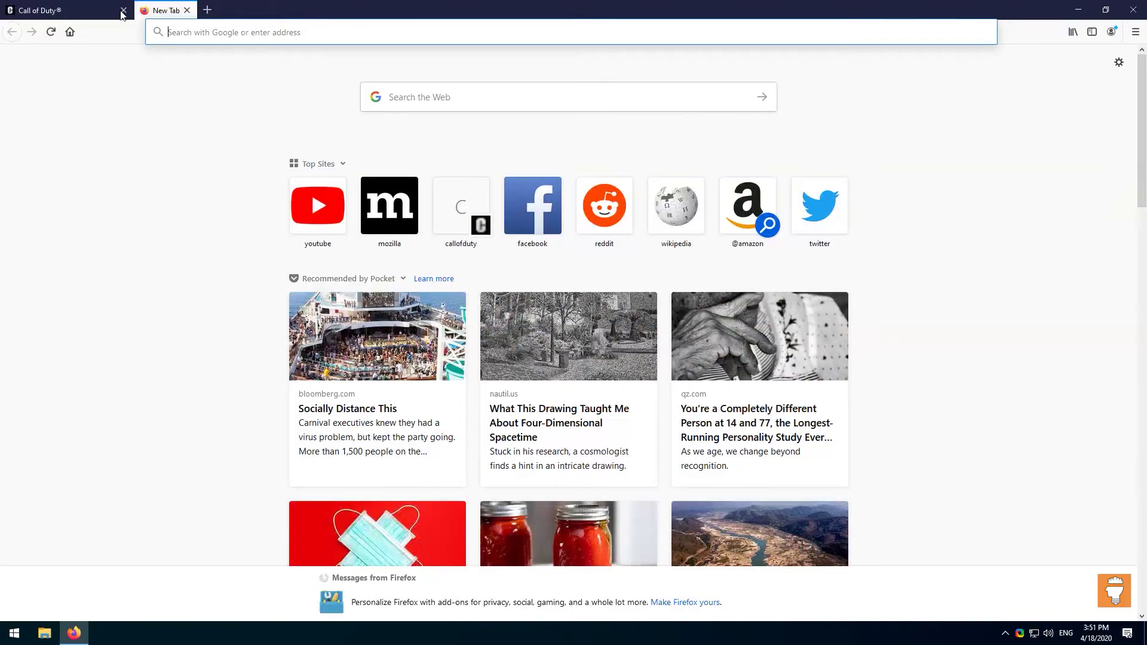
left_click(123, 10)
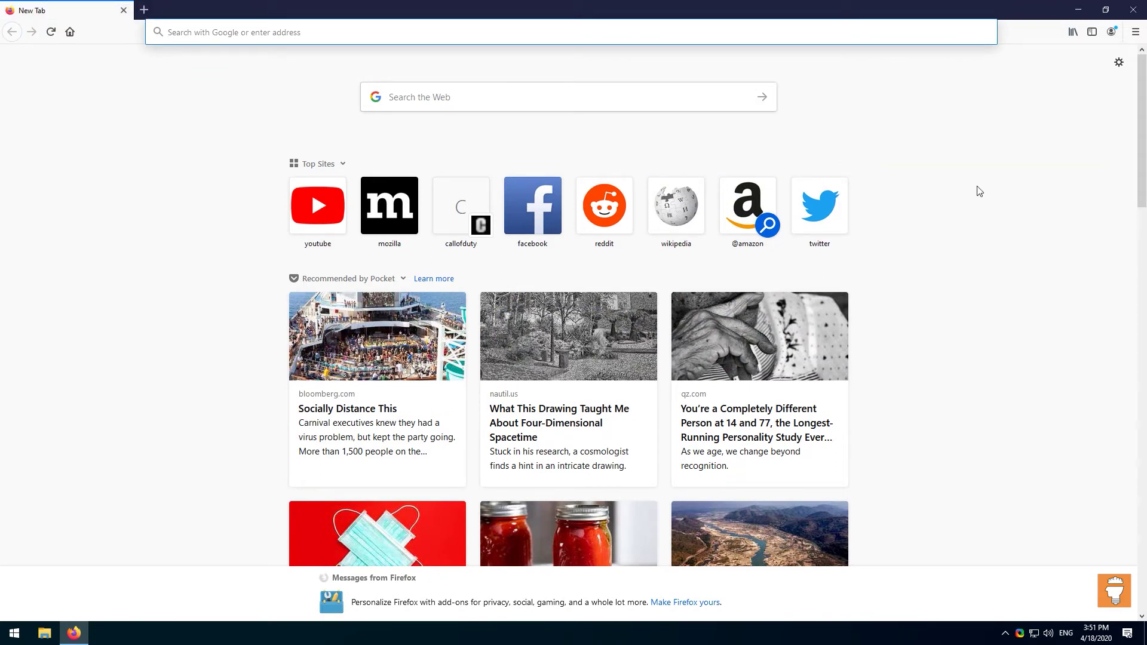
- Show all bookmarks in the library and open the Call of Duty bookmark from the Games folder
left_click(1074, 32)
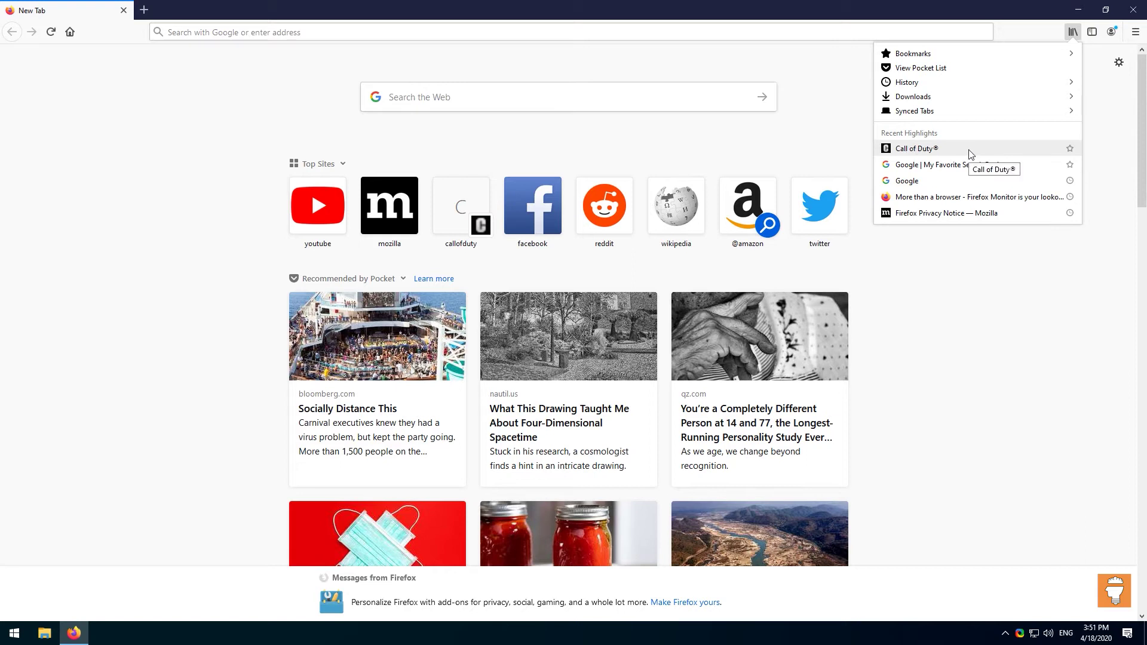
left_click(1003, 53)
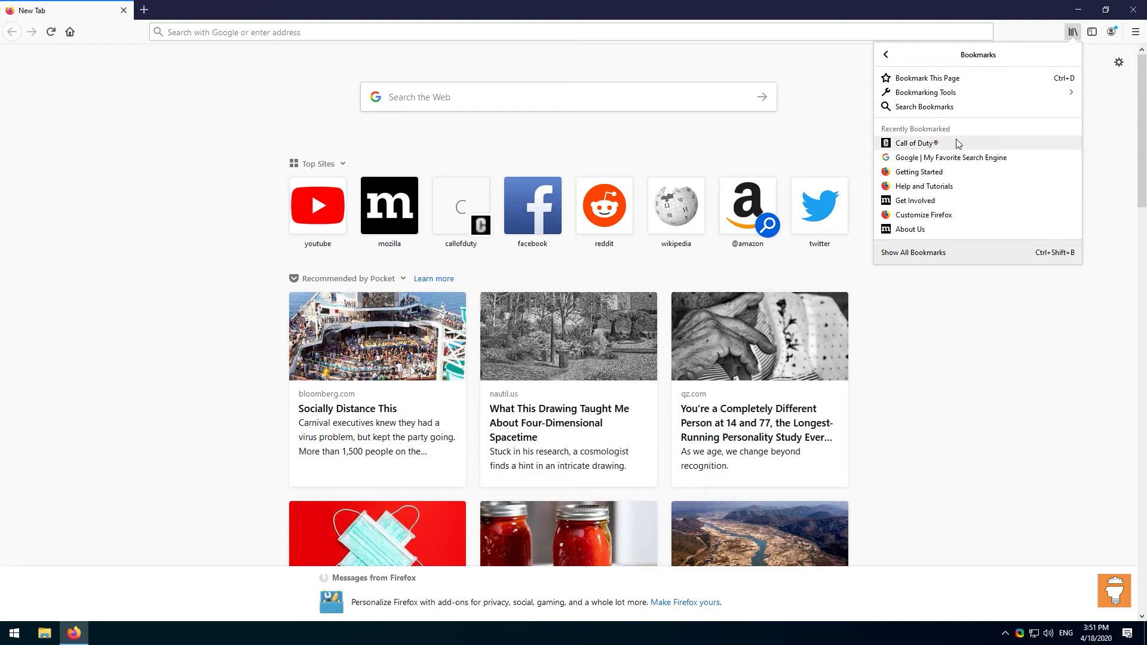
left_click(914, 253)
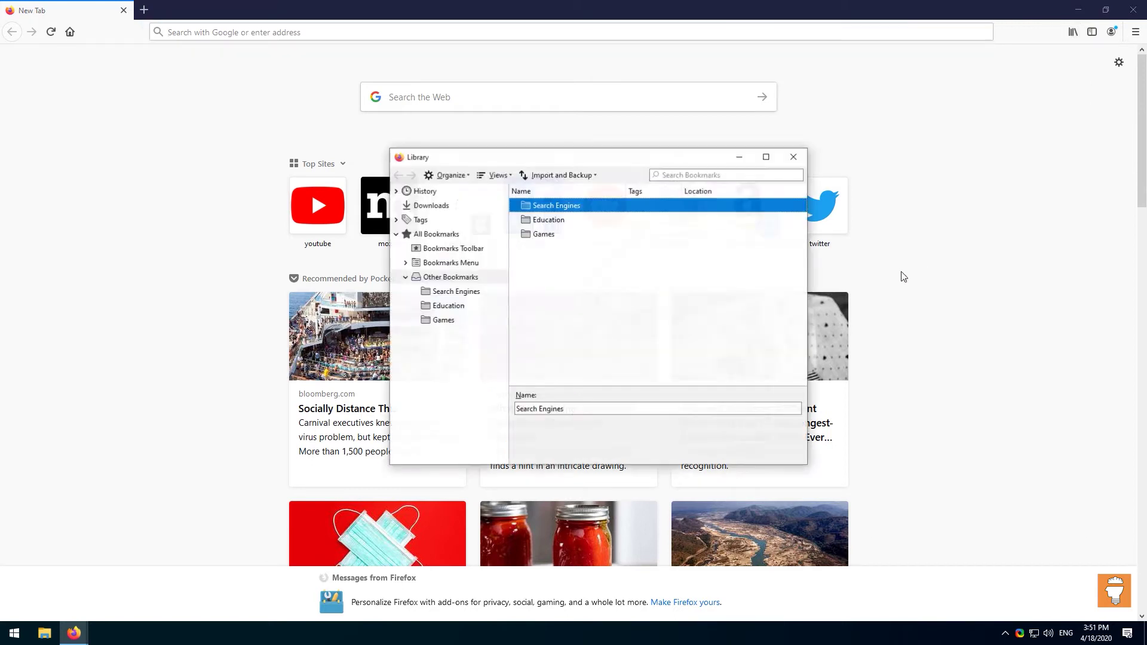
left_click(438, 320)
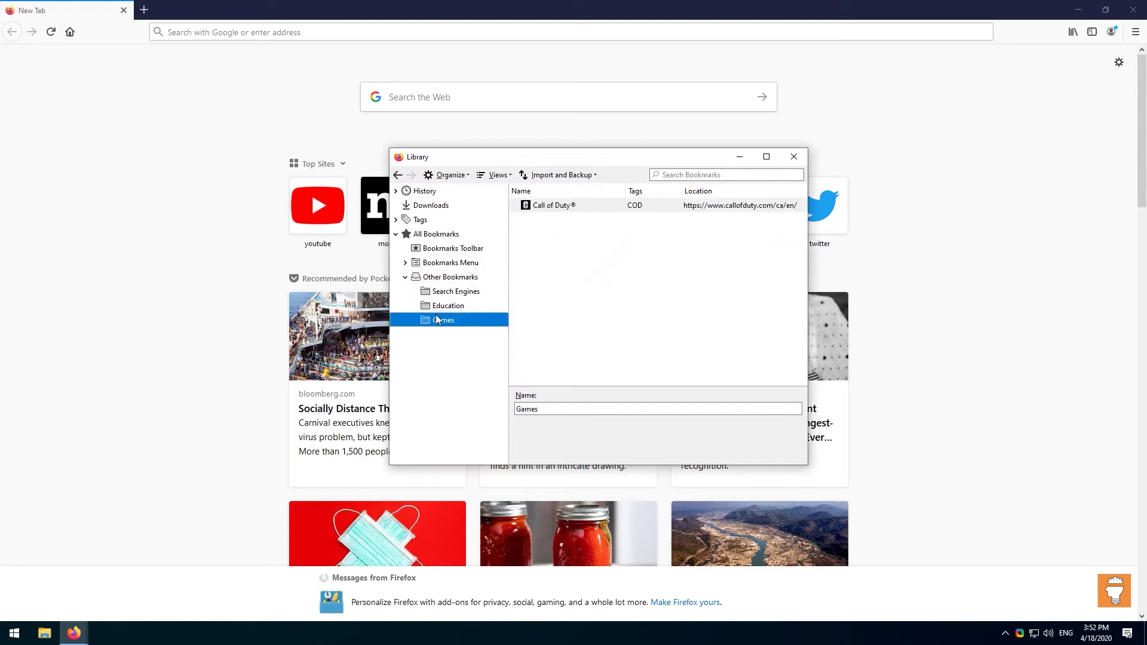
double_click(564, 207)
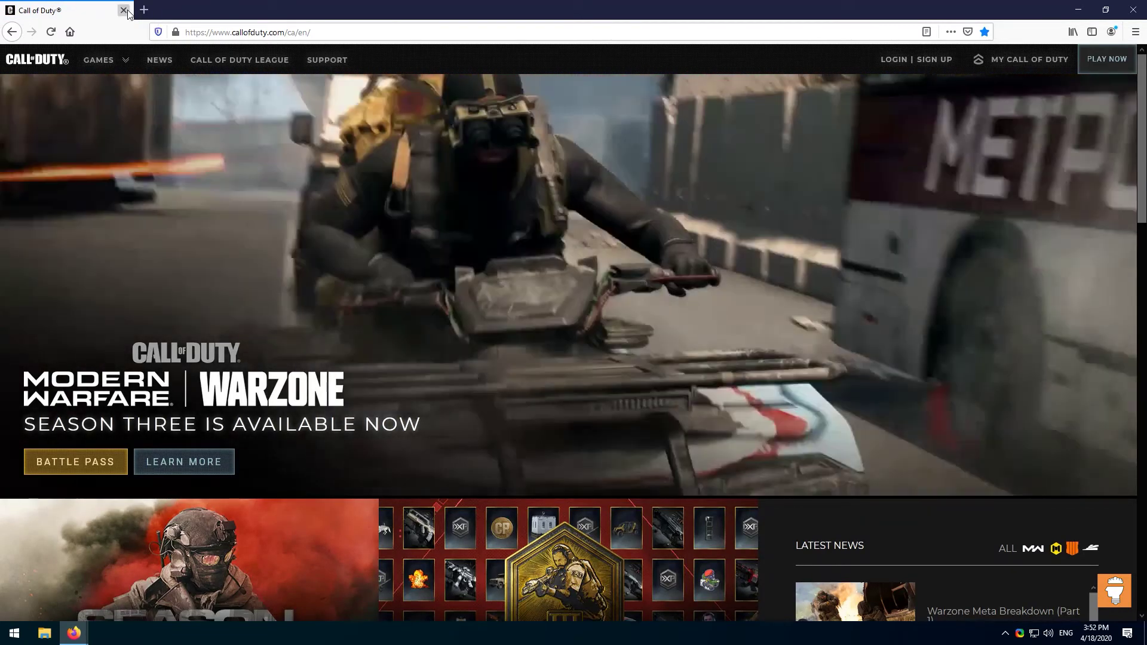
- Close the Call of Duty tab and the Library window, and relaunch Firefox from the desktop
left_click(124, 11)
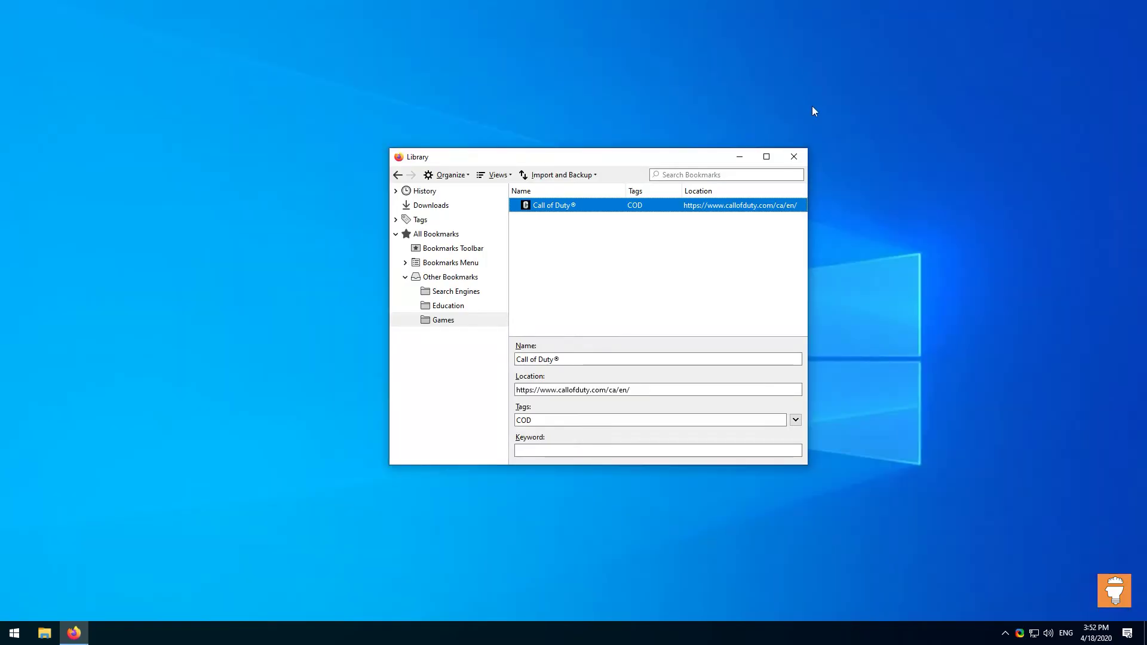
left_click(794, 157)
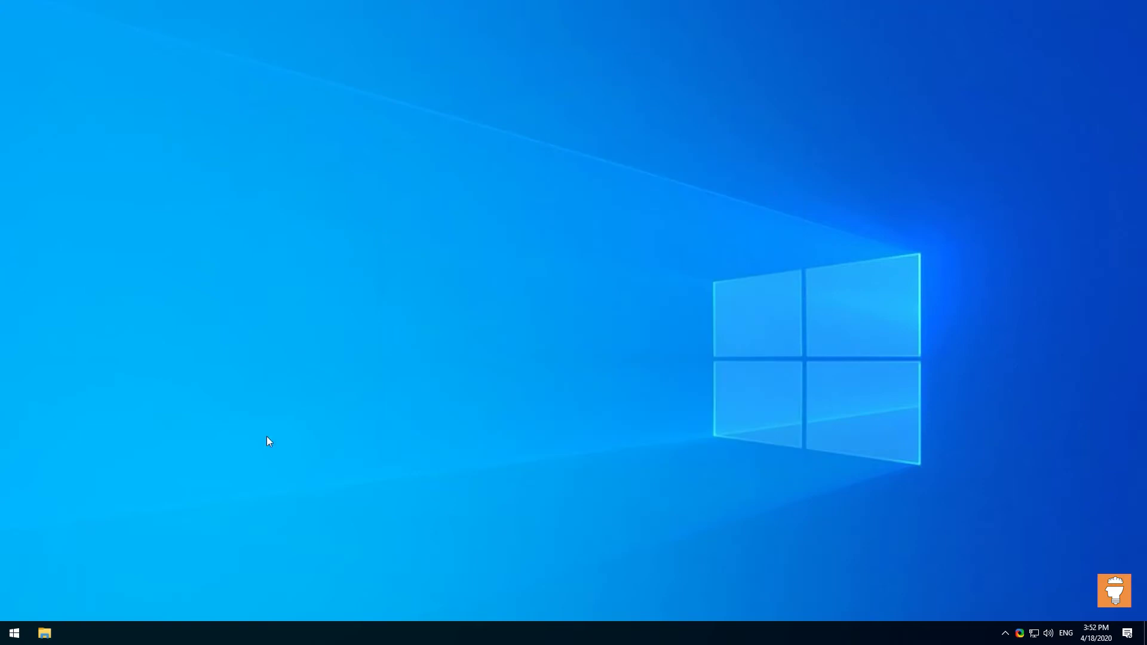
left_click(15, 633)
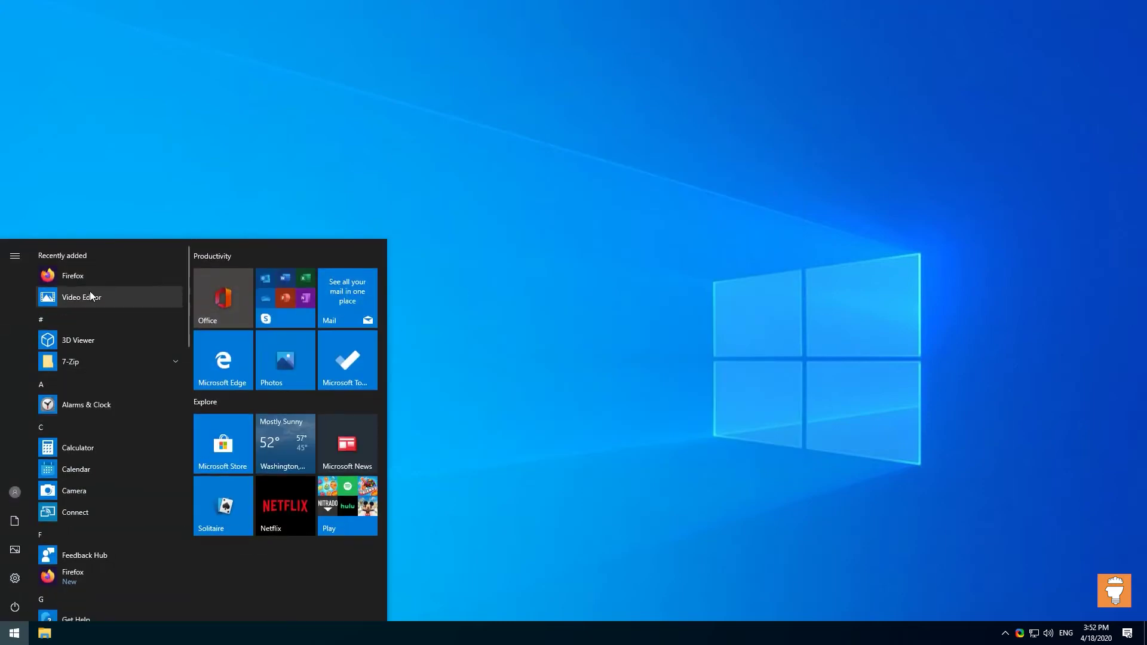
left_click(87, 276)
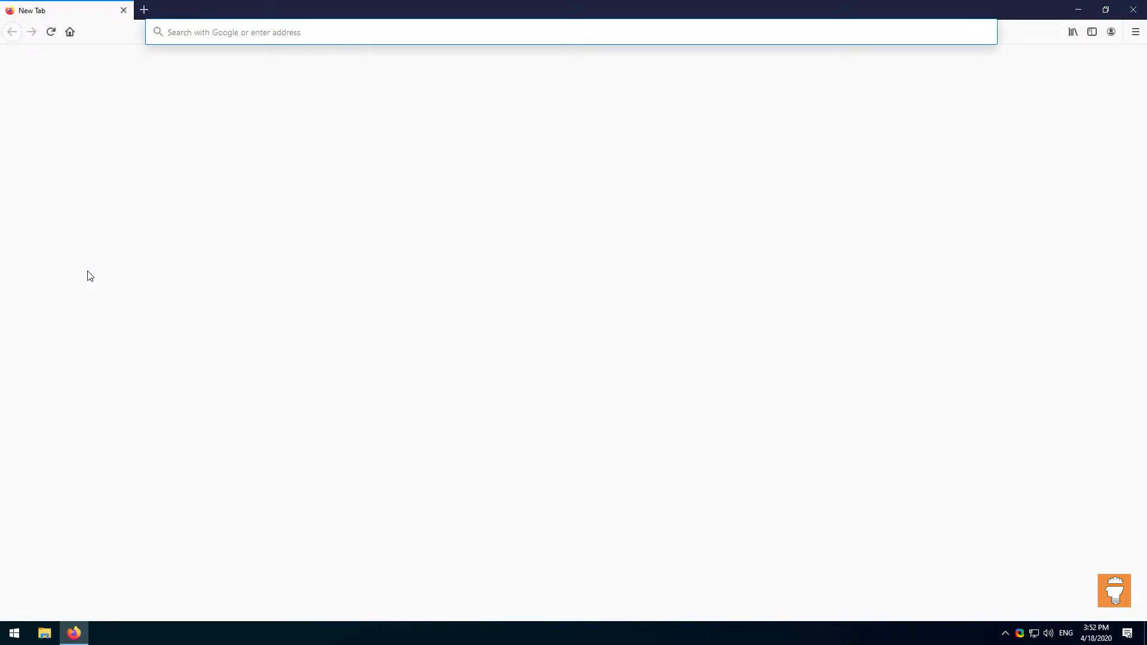
left_click(88, 229)
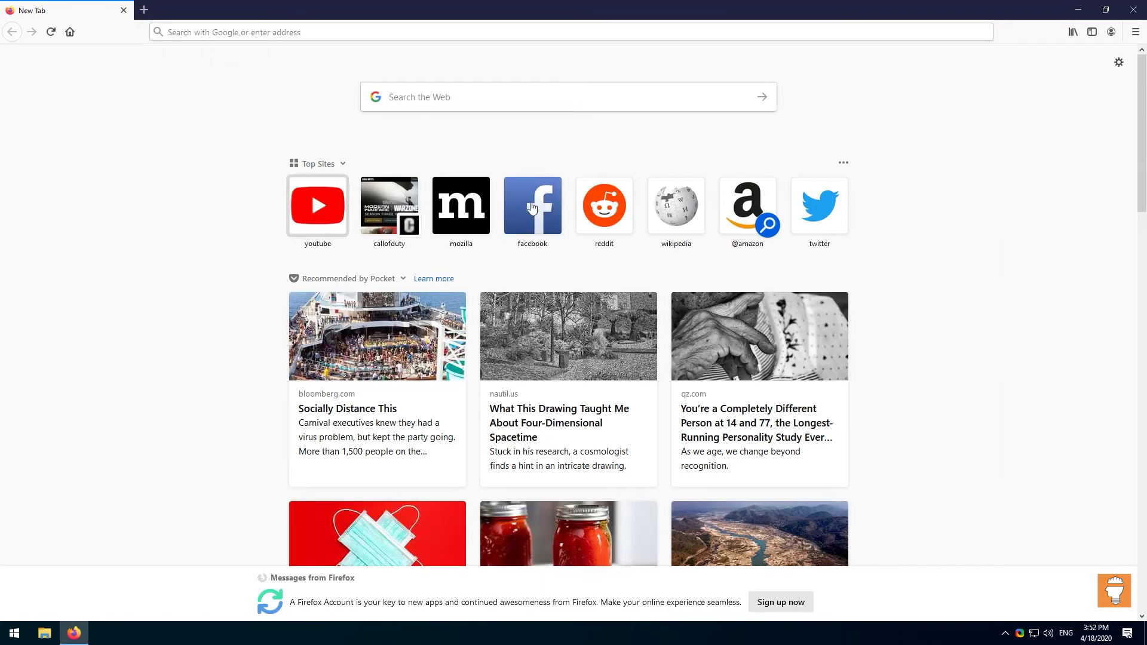
left_click(1073, 32)
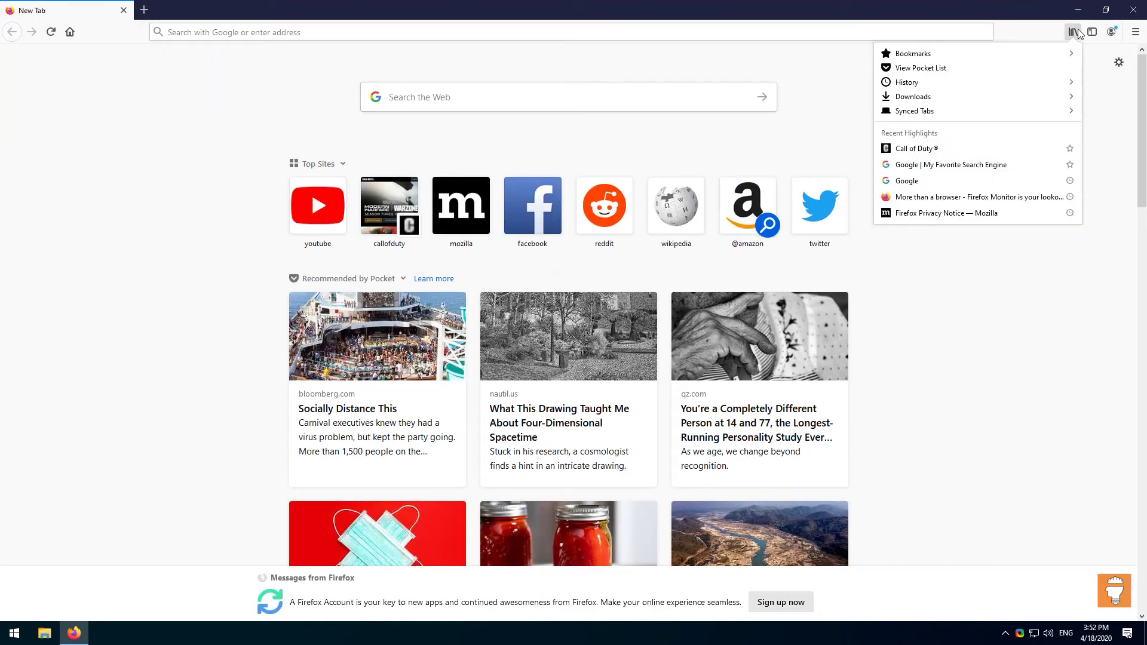
left_click(1048, 53)
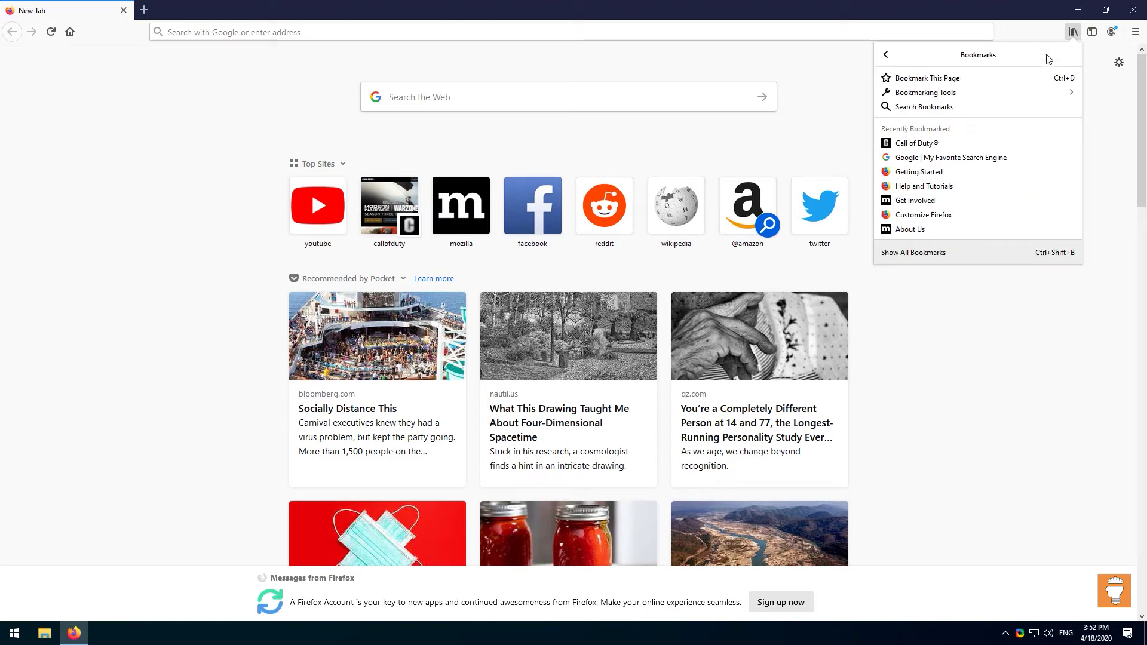
left_click(1012, 106)
key("Escape")
- Show the bookmarks toolbar using the library's bookmarking tools
left_click(1073, 31)
left_click(1025, 57)
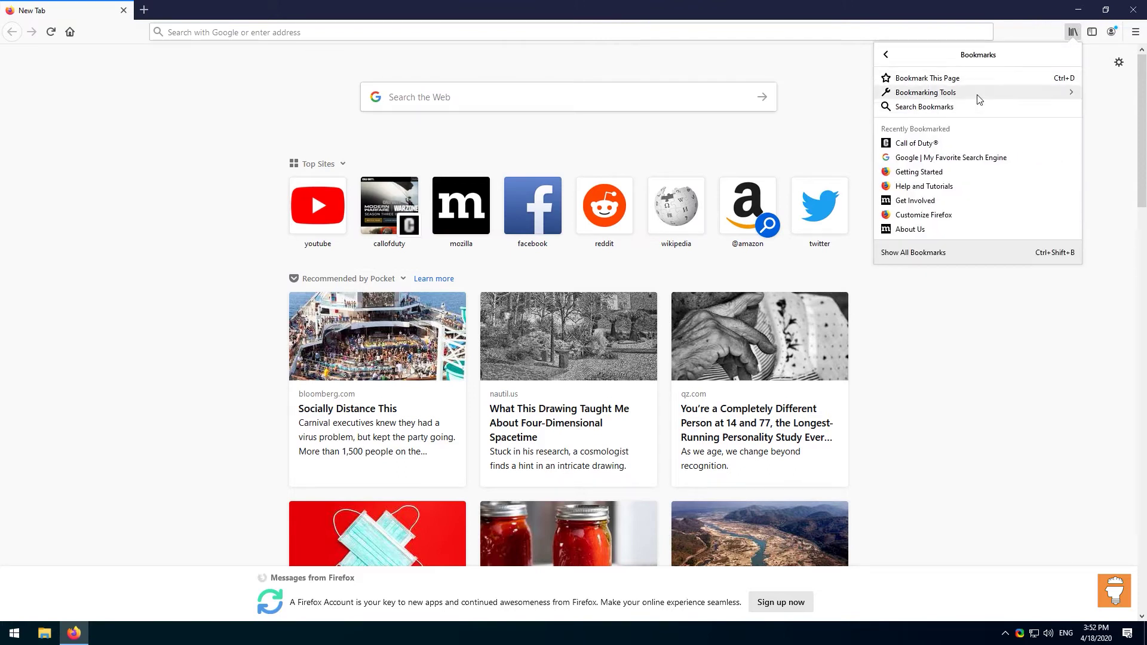
left_click(957, 94)
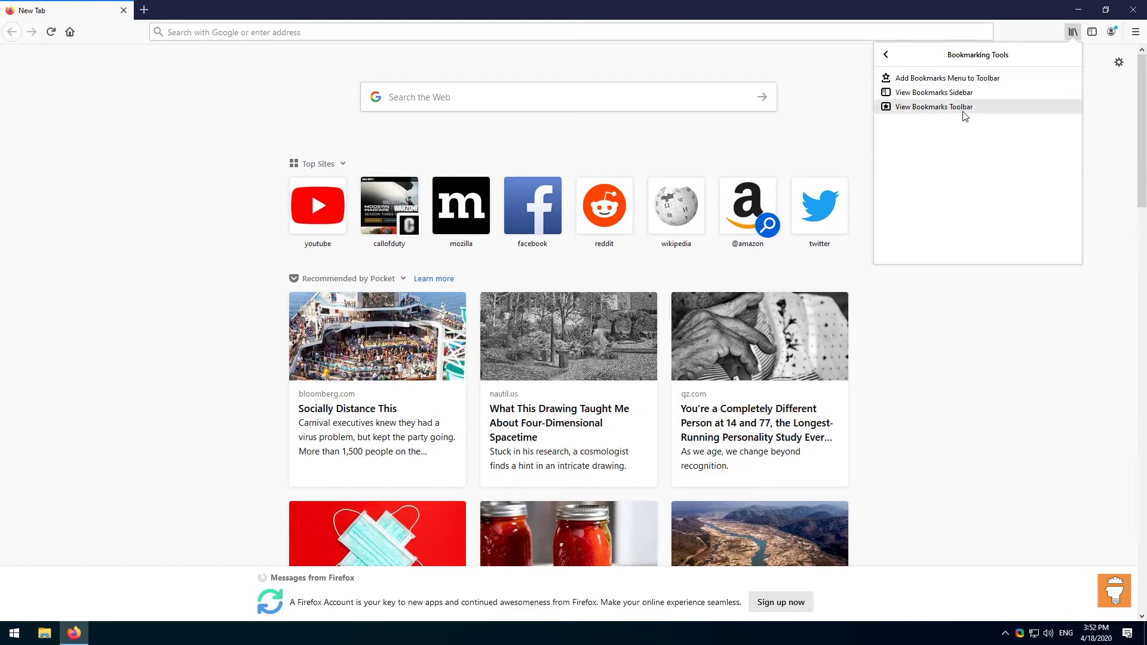
left_click(962, 112)
left_click(984, 144)
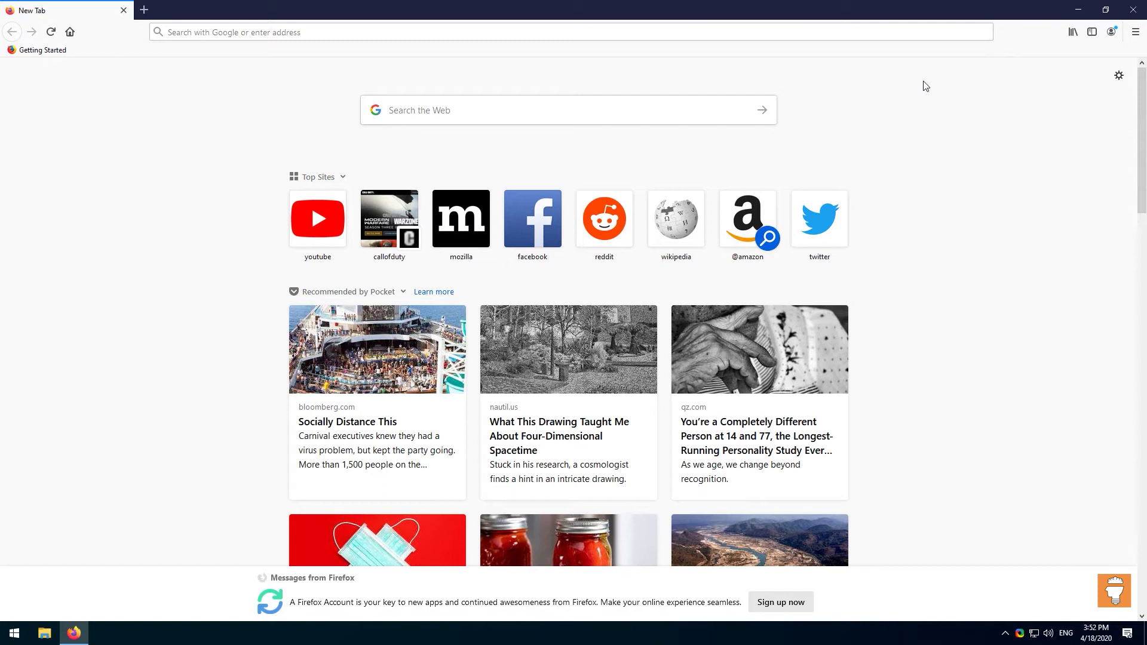
- Go to google.com and add the page as a bookmark on the bookmarks toolbar
left_click(159, 33)
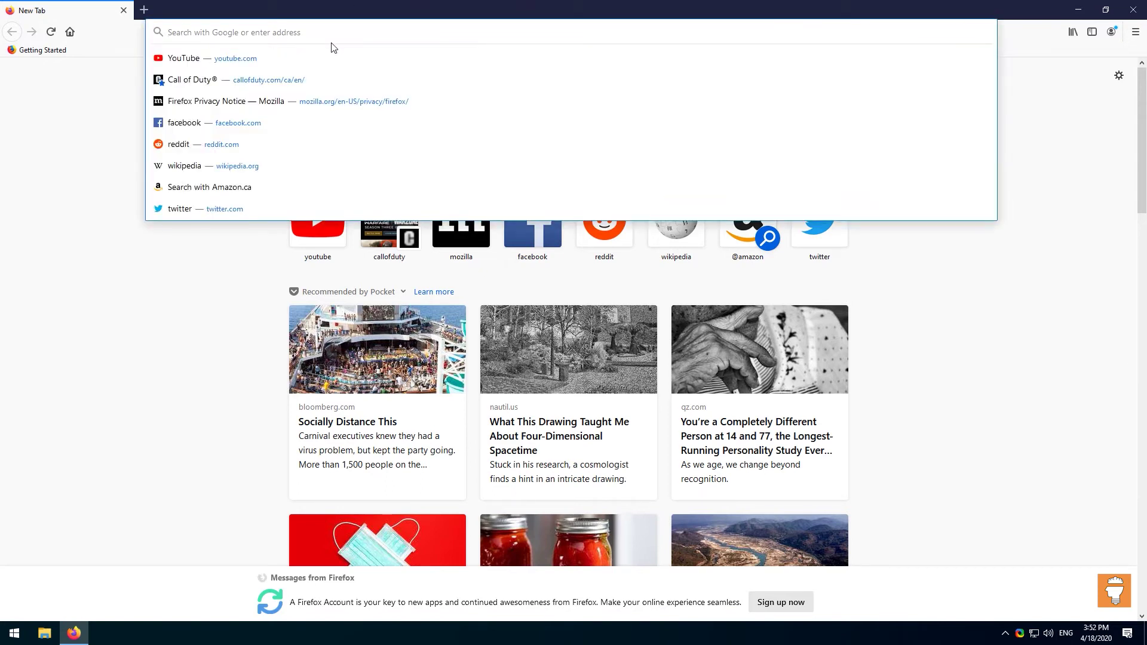
type("google.com/")
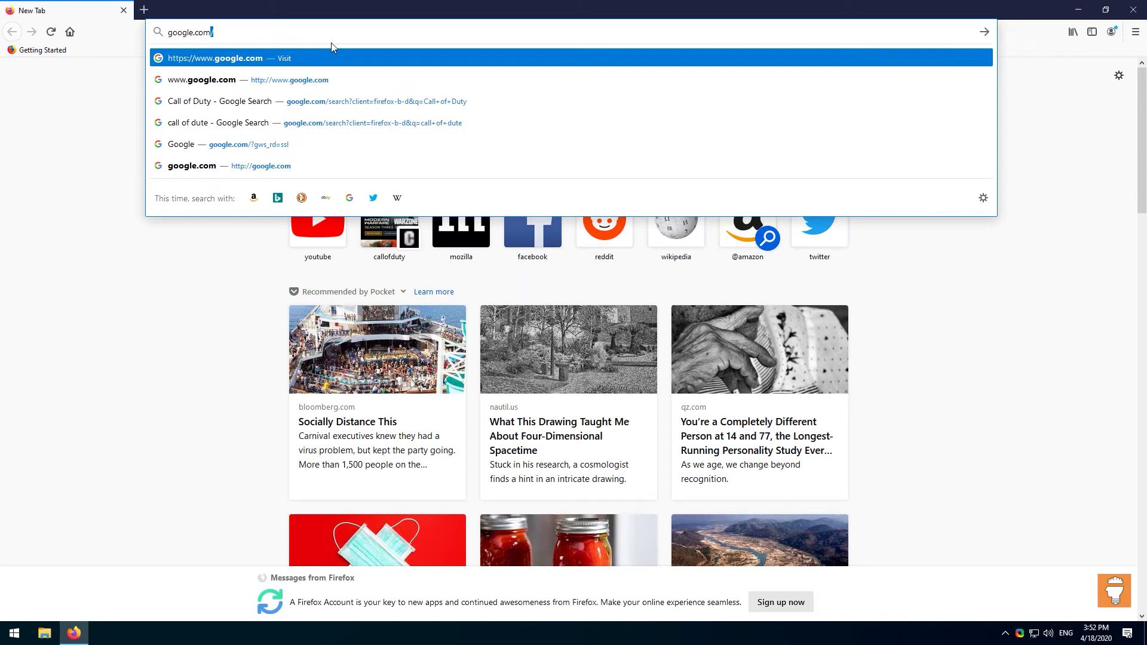
key("Return")
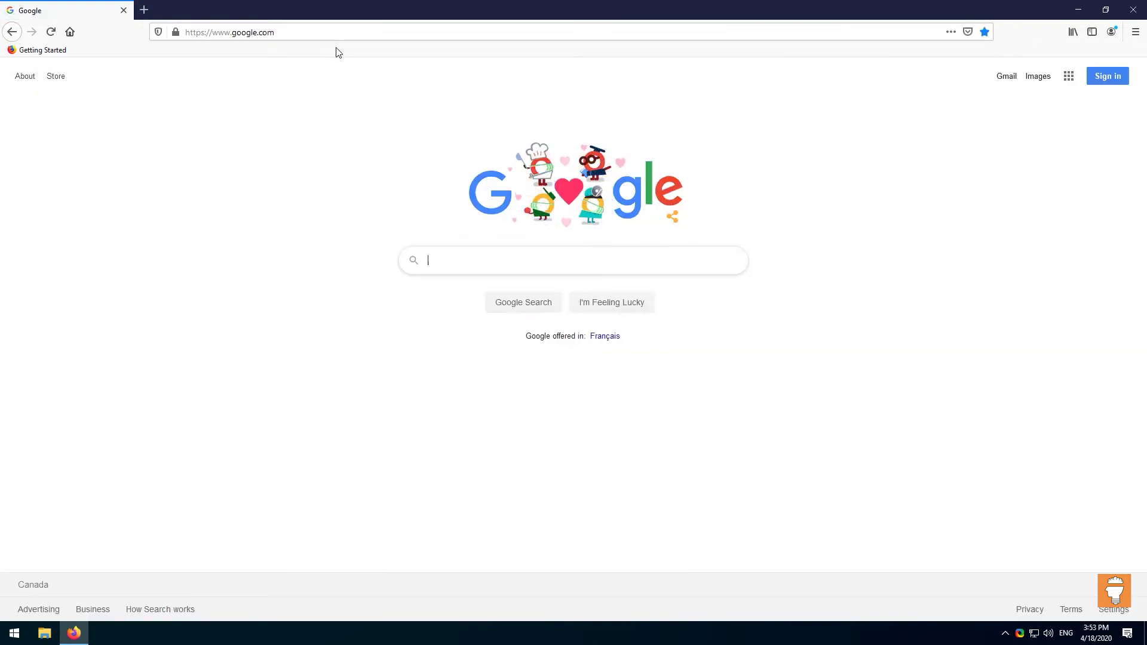
left_click_drag(191, 36, 177, 54)
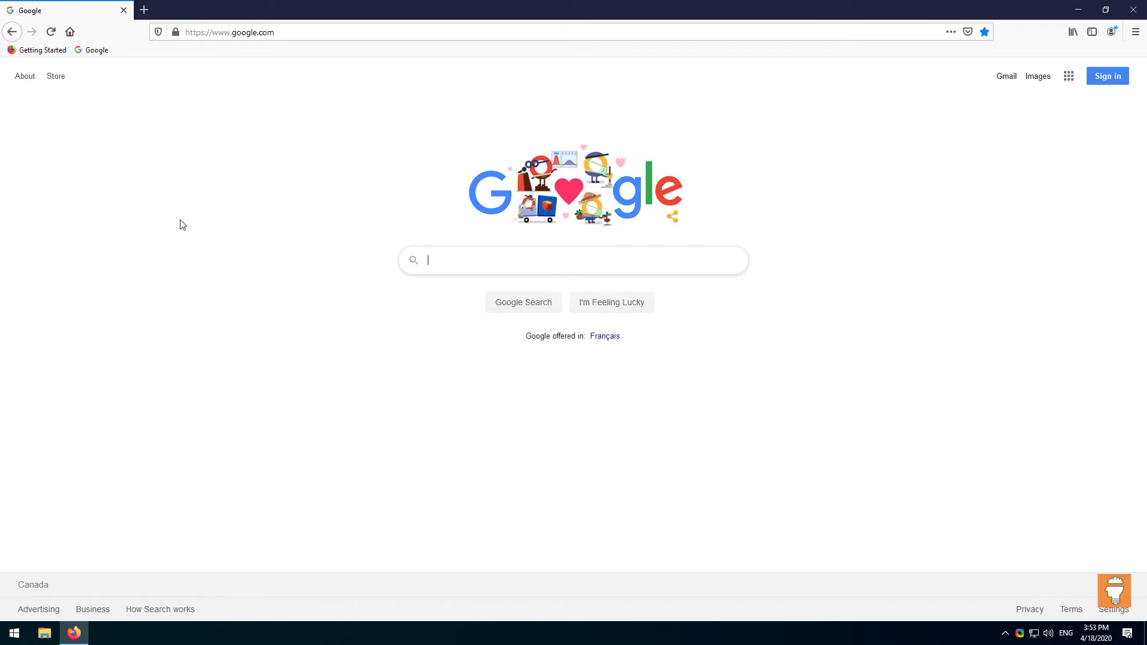
- Replace the Google tab with a new one and open the Google bookmark from the bookmarks toolbar
left_click(142, 11)
left_click(124, 11)
left_click(92, 50)
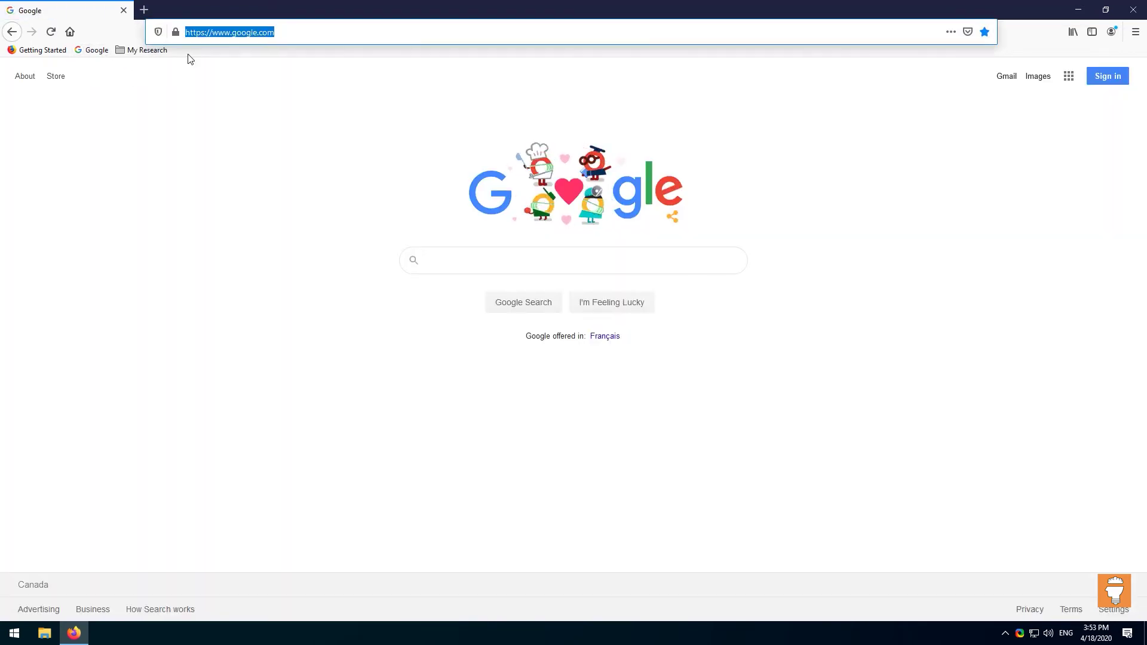
- Create a "Search Engines" folder on the bookmarks toolbar and add the current Google page to it
right_click(189, 57)
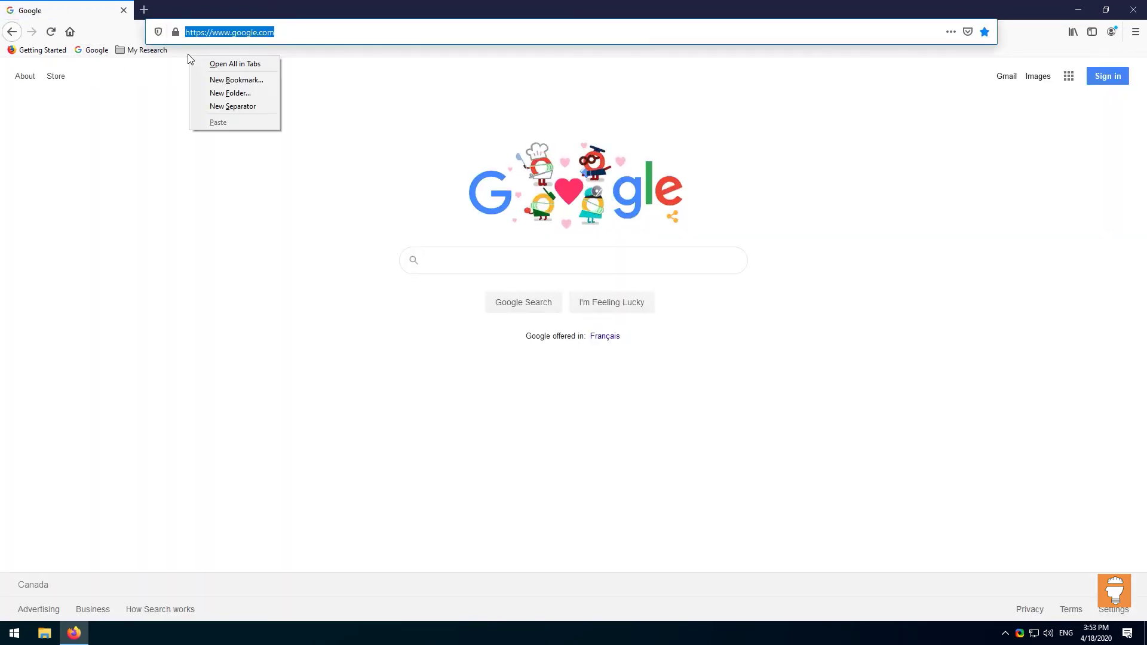
left_click(224, 93)
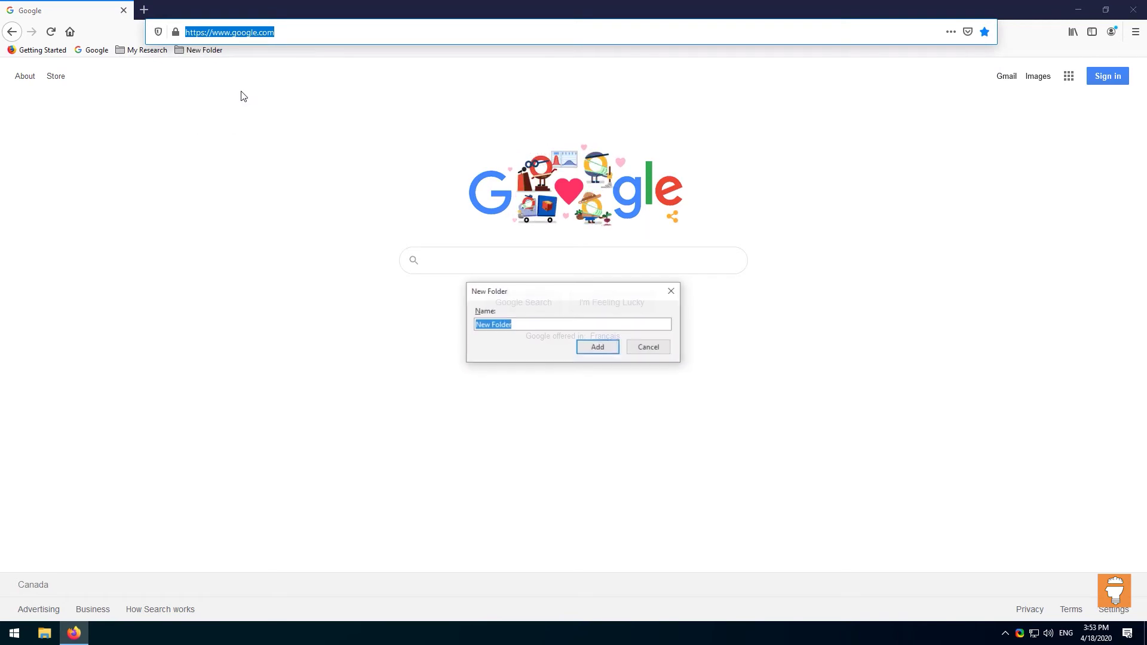
type("Search Engines")
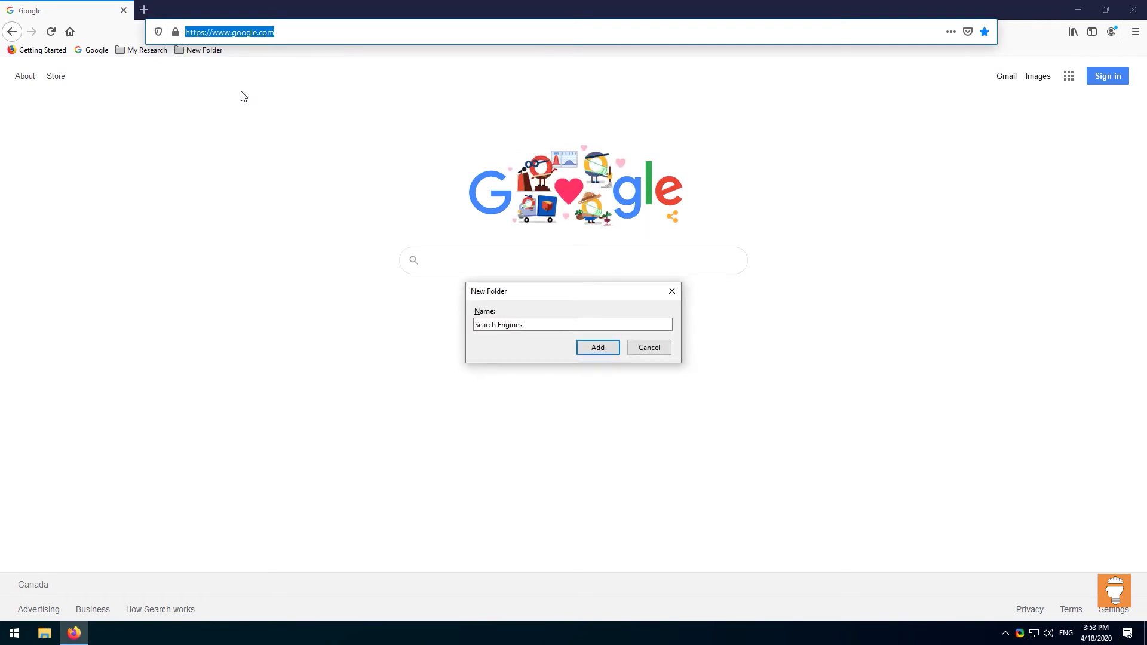
key("Return")
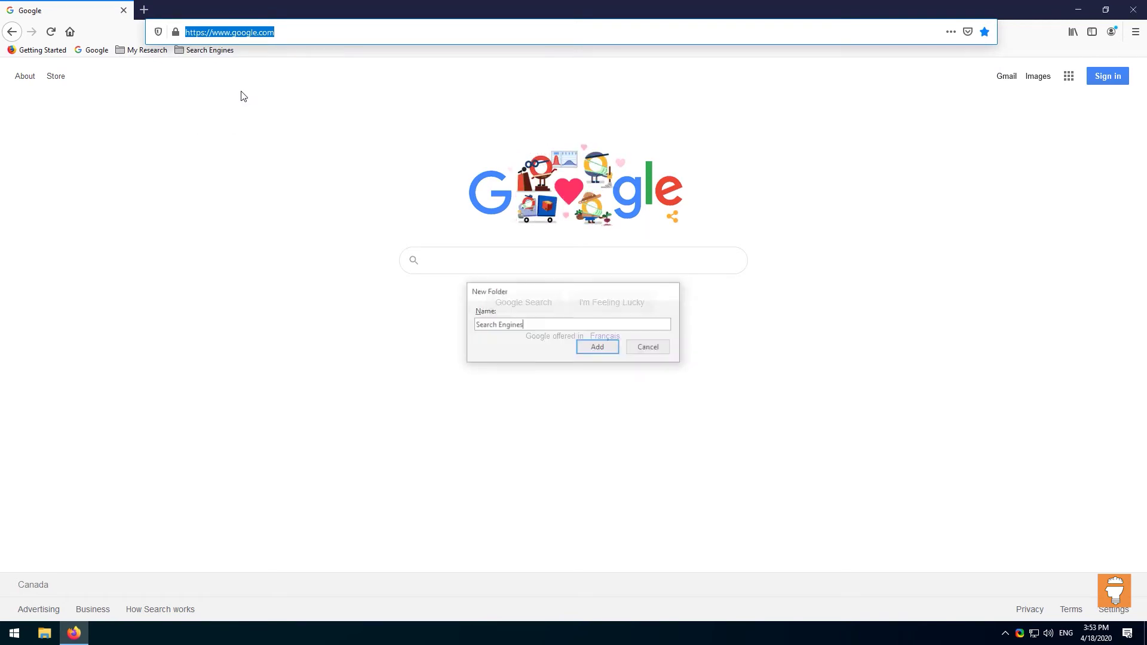
left_click(238, 69)
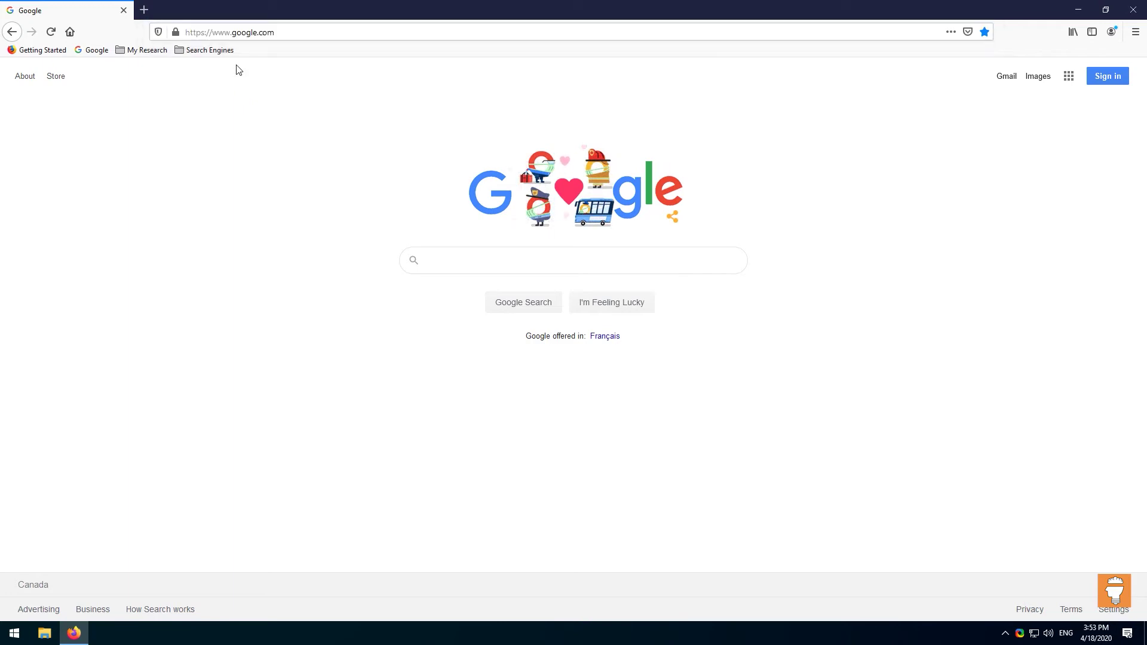
left_click_drag(177, 33, 202, 57)
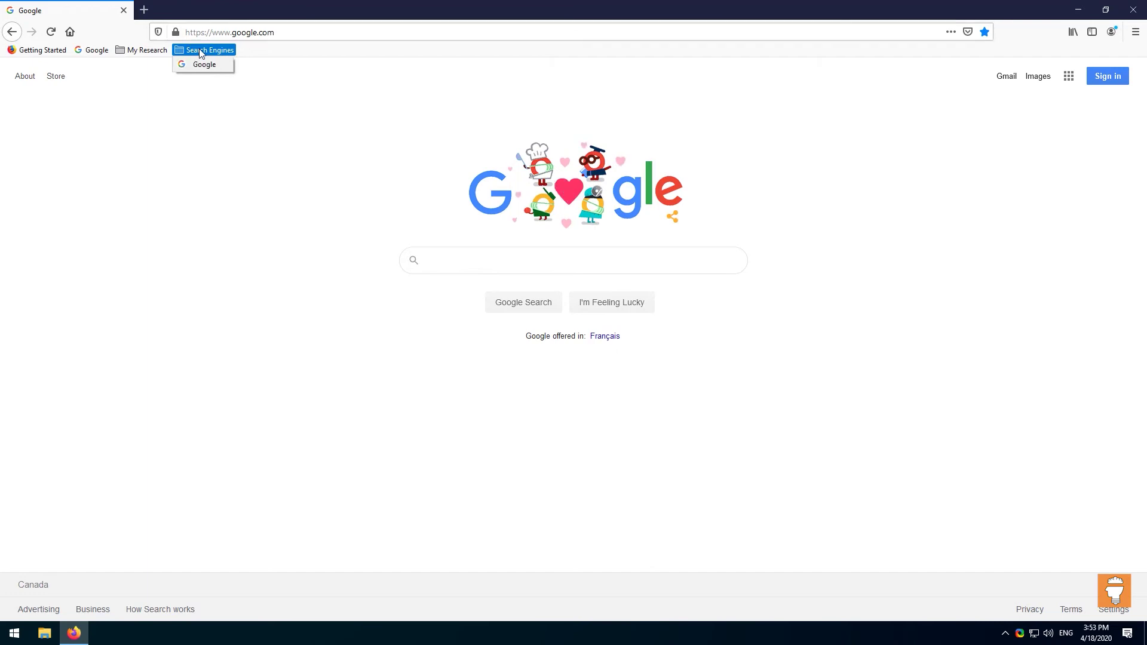
left_click(197, 50)
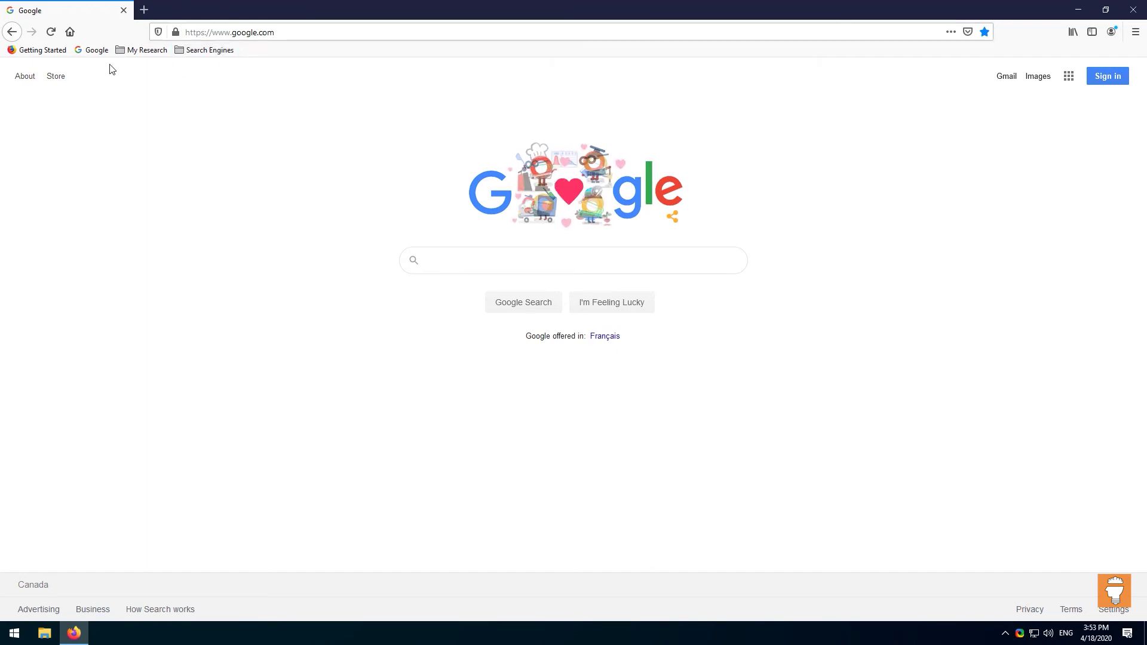
- Delete the loose Google bookmark, the Getting Started bookmark and the My Research folder from the bookmarks toolbar
right_click(82, 50)
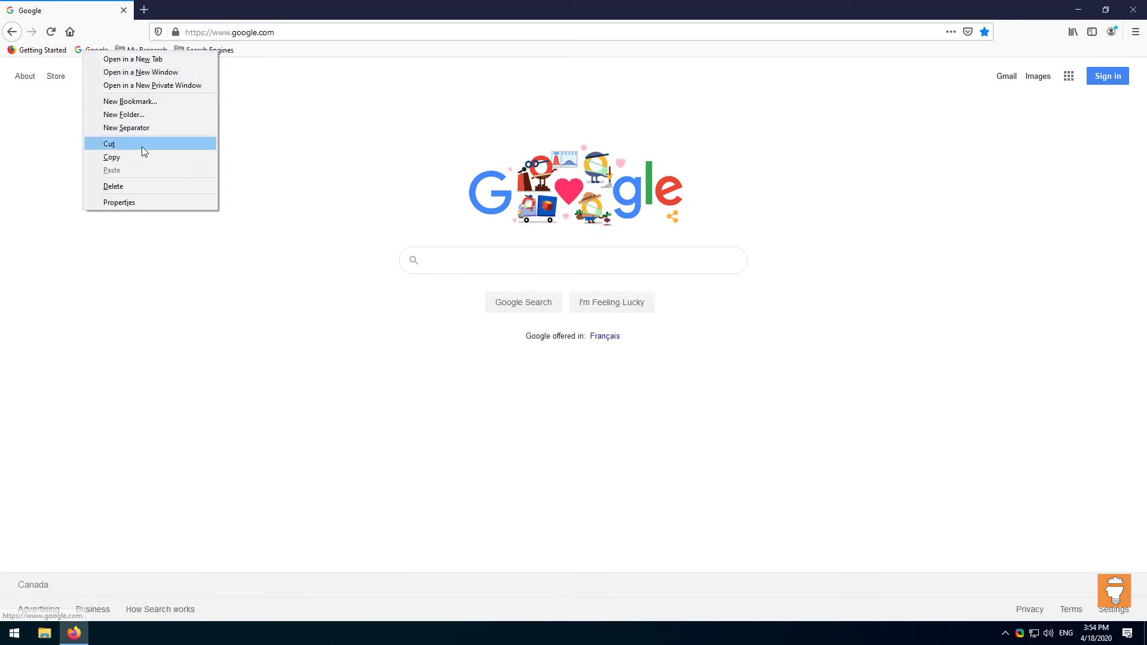
left_click(145, 186)
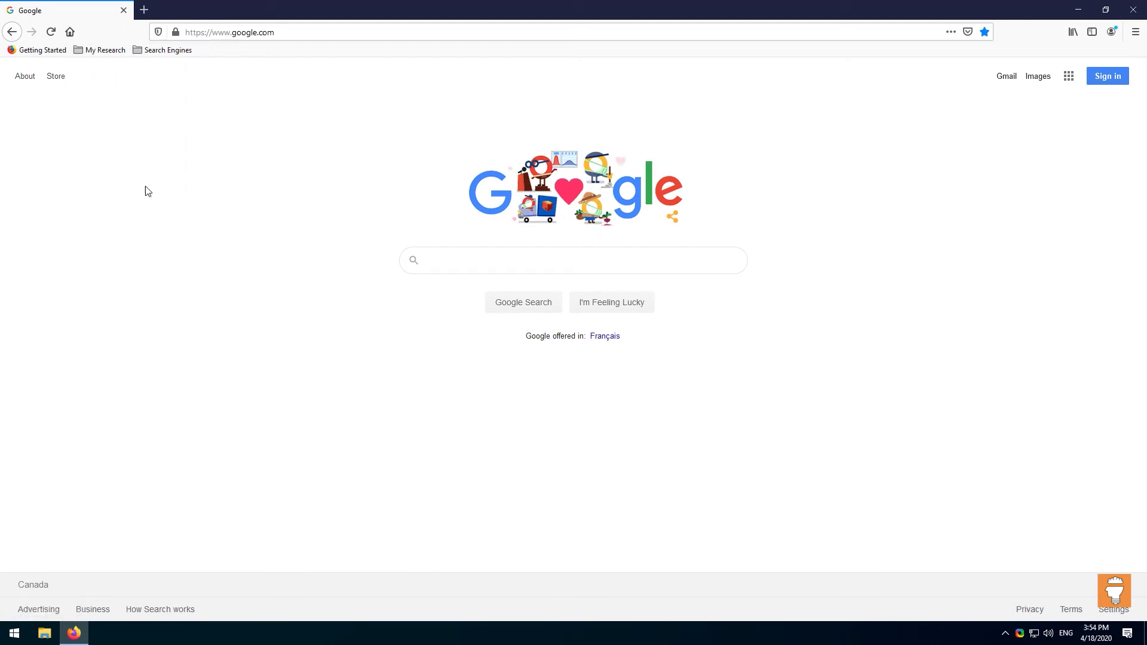
right_click(34, 52)
left_click(104, 190)
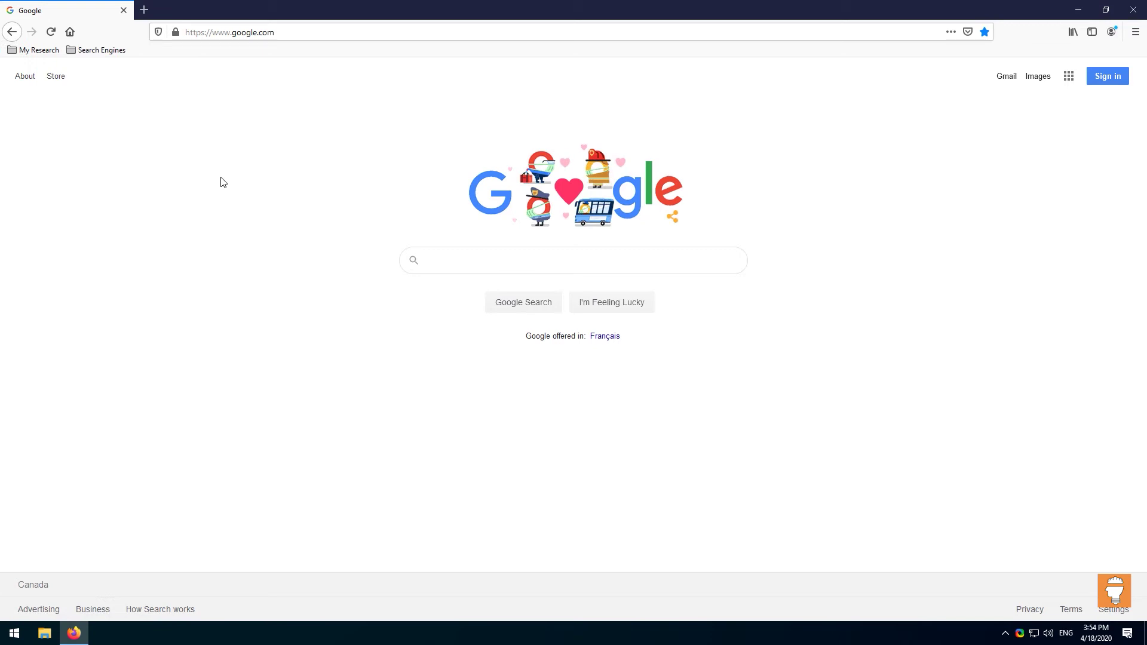
right_click(36, 50)
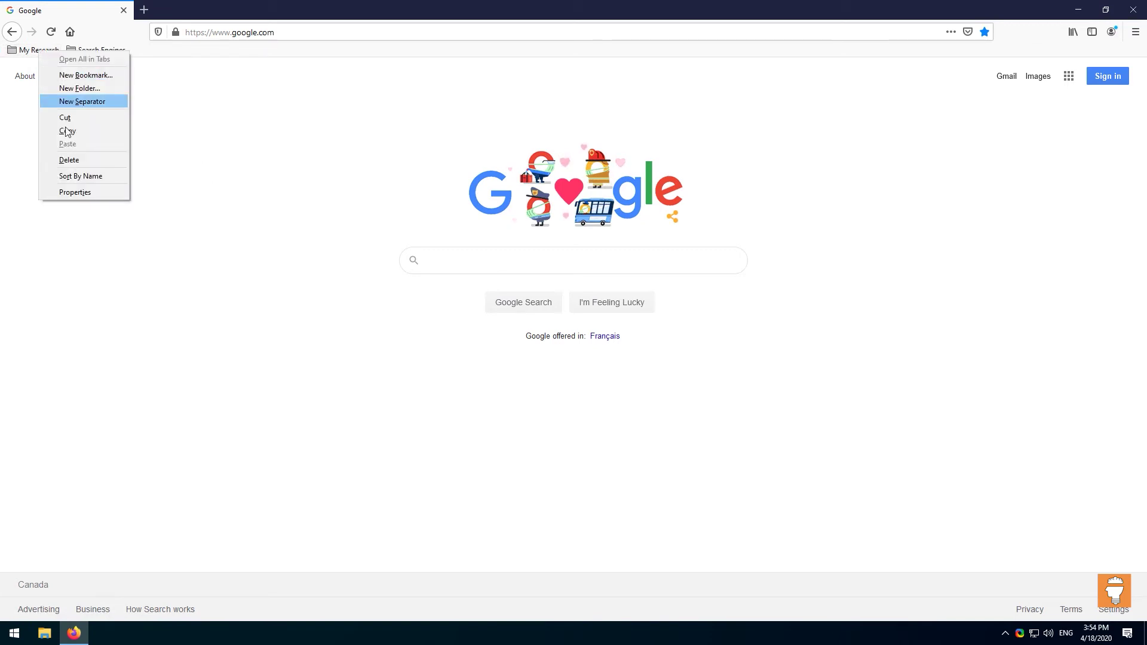
left_click(84, 159)
- Open the Google bookmark from the Search Engines folder, and replace its tab with a new one
left_click(59, 51)
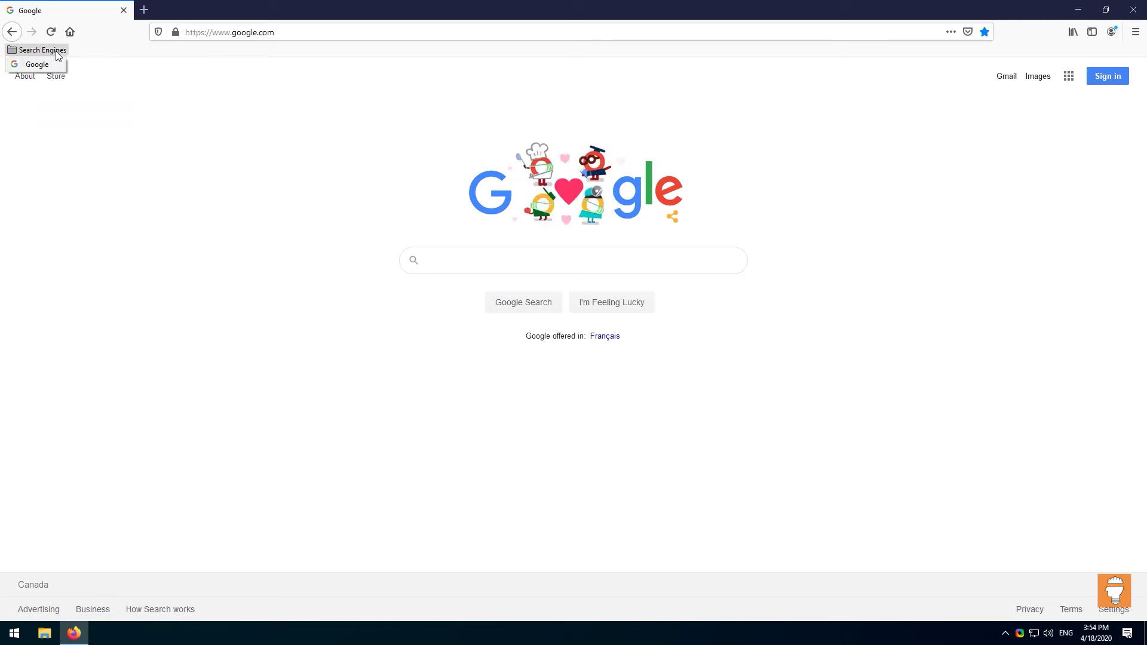
left_click(47, 63)
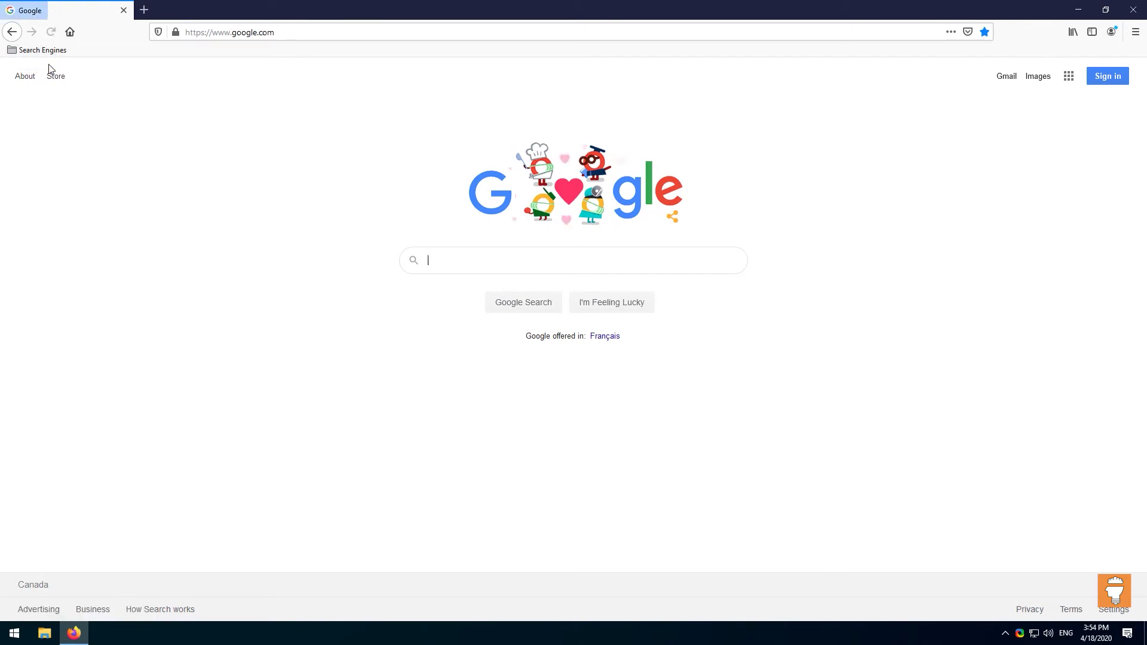
left_click(144, 11)
left_click(123, 10)
left_click(57, 52)
left_click(187, 81)
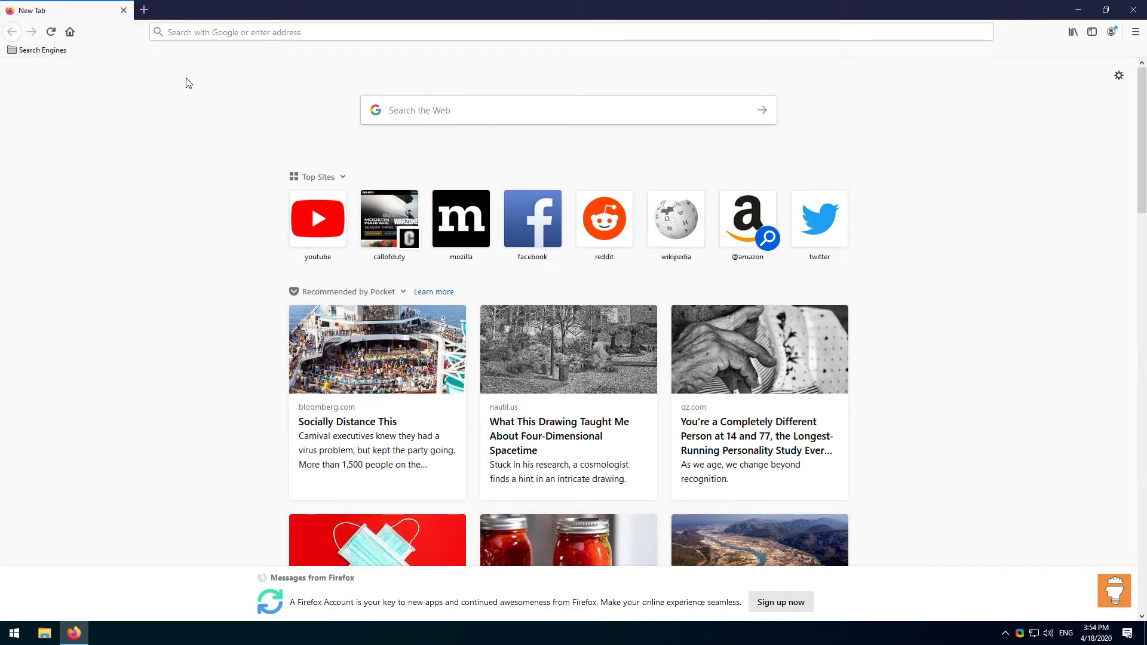
- Close and relaunch Firefox, and open the Google bookmark from the toolbar's Search Engines folder
left_click(1133, 10)
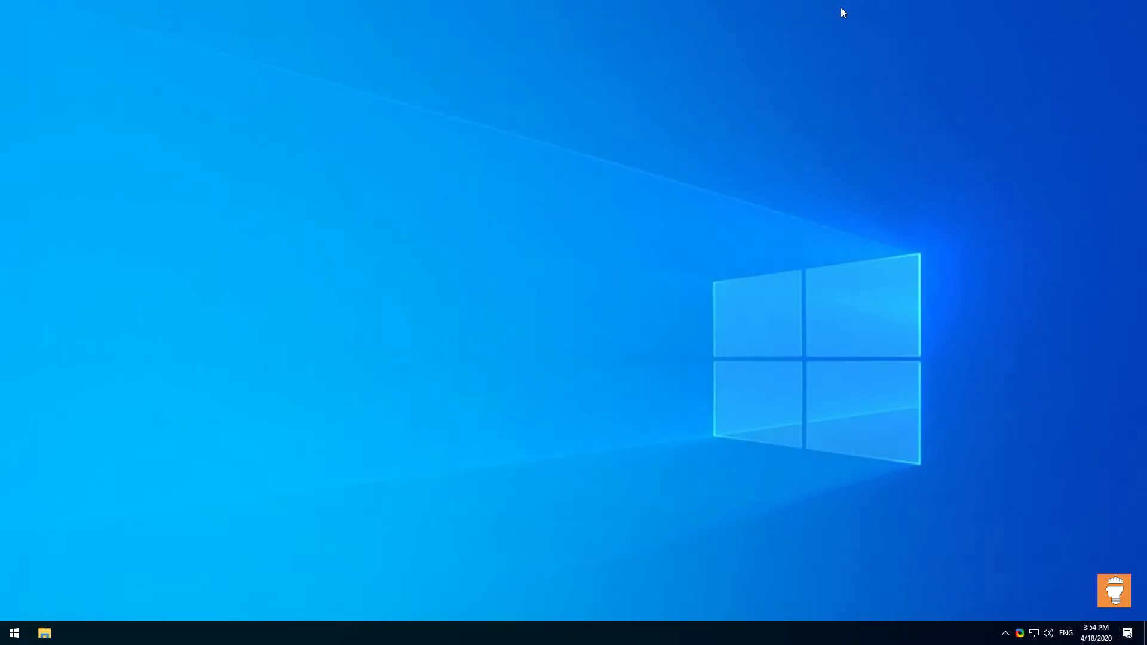
left_click(14, 633)
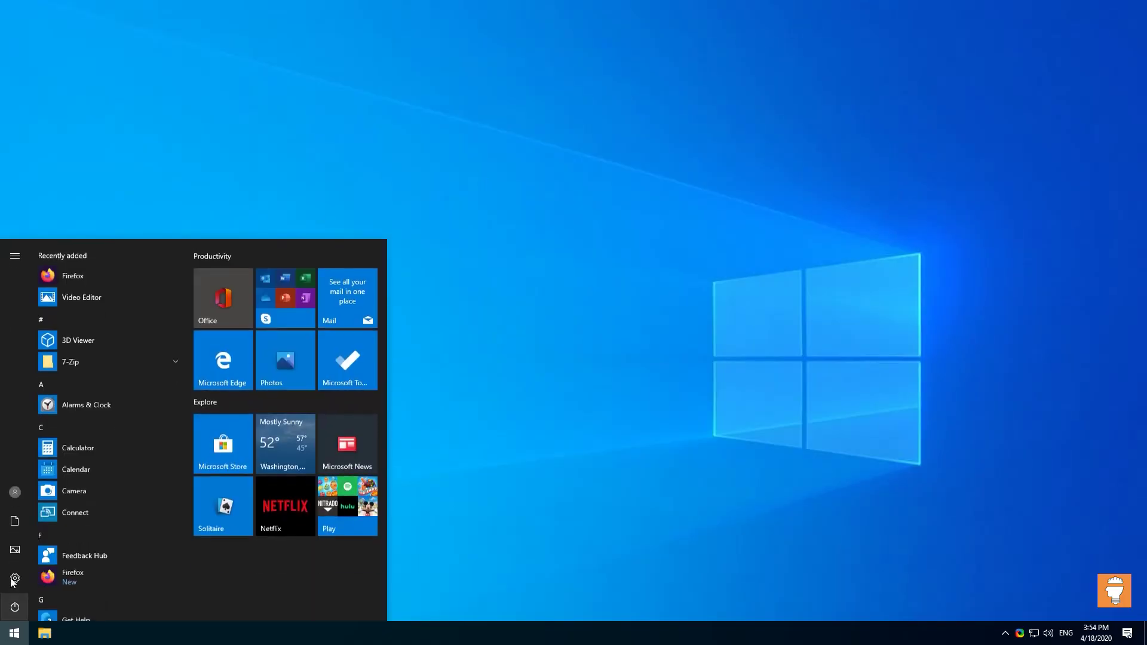
left_click(122, 282)
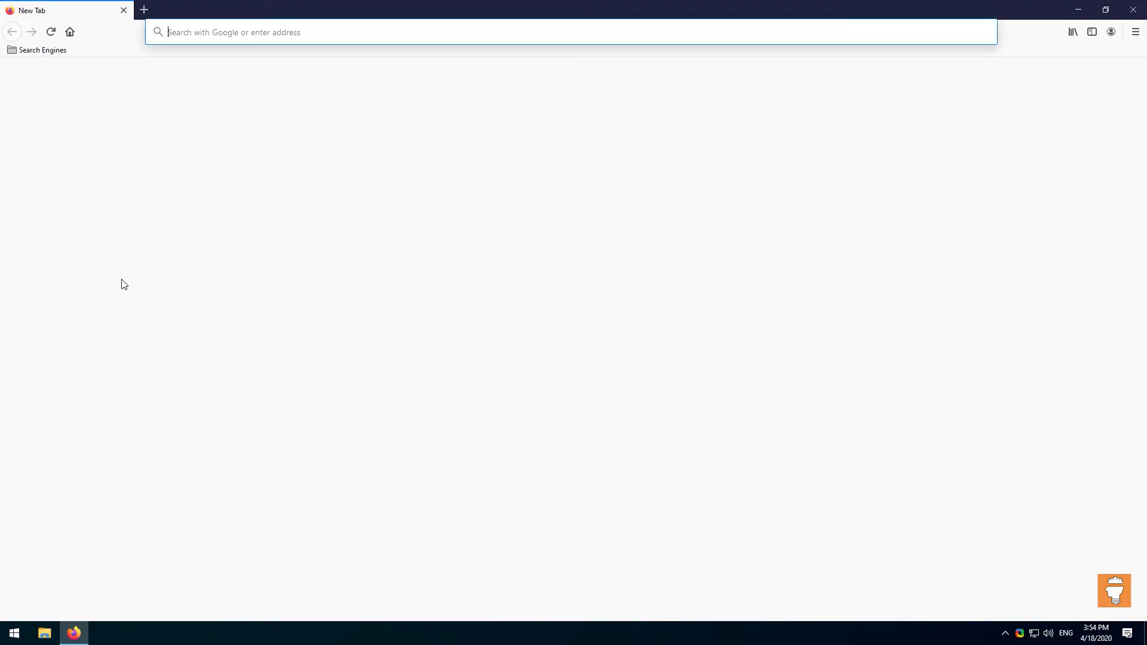
left_click(39, 50)
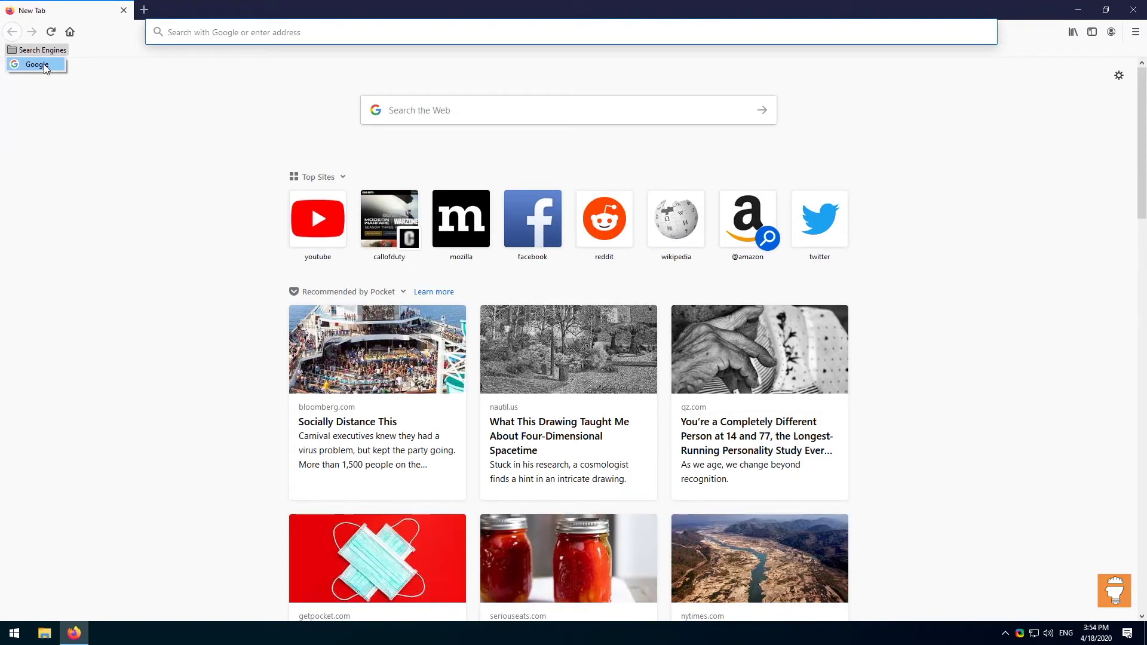
left_click(44, 64)
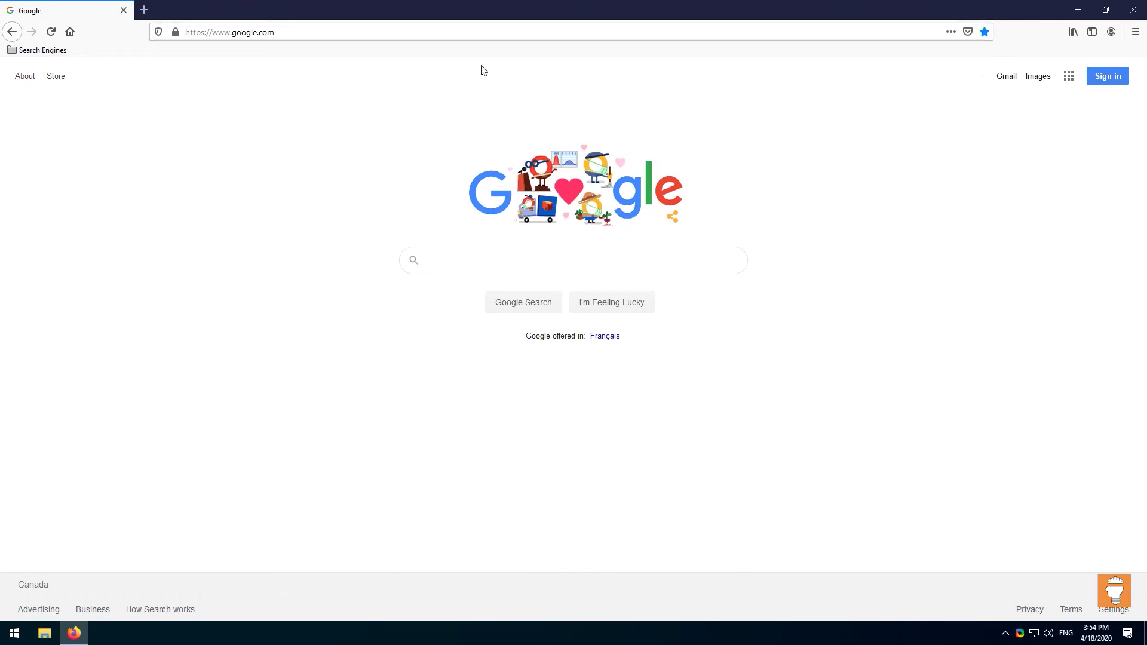
- Search the web for "duckduckgo" and open the official duckduckgo.com site from the results
left_click(319, 27)
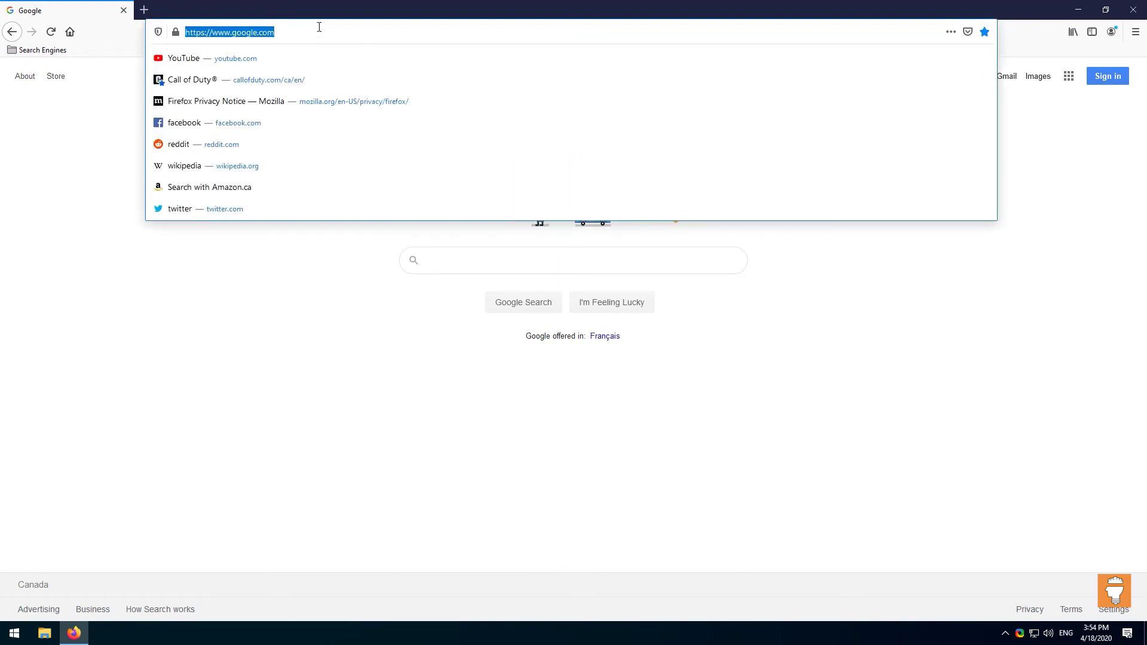
type("duckduck")
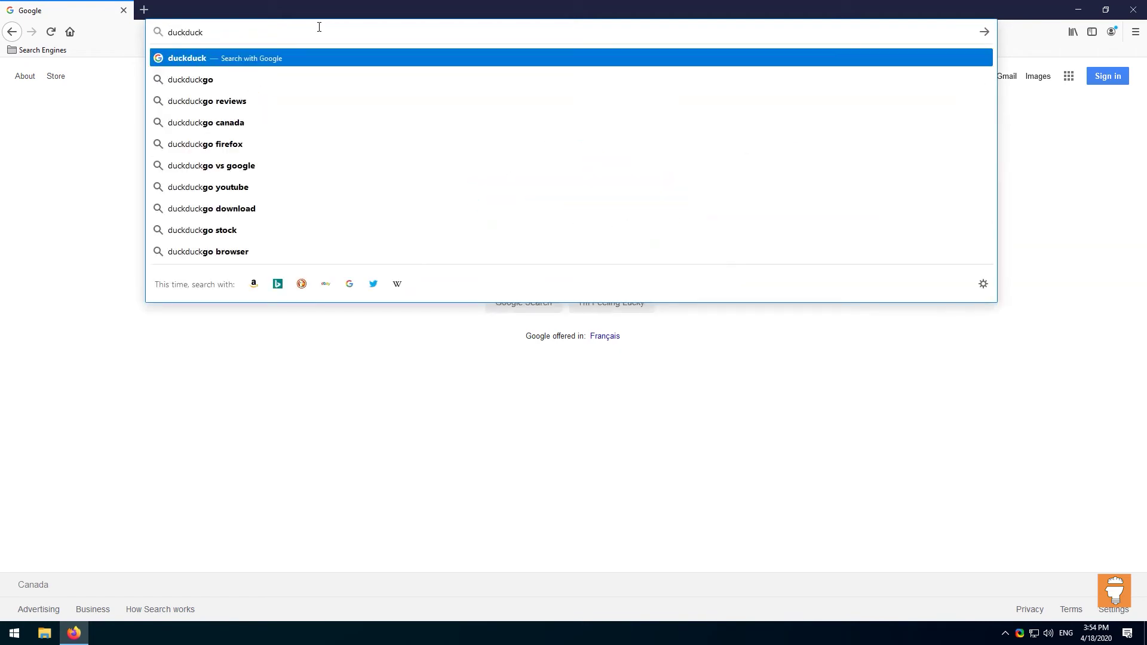
left_click(273, 77)
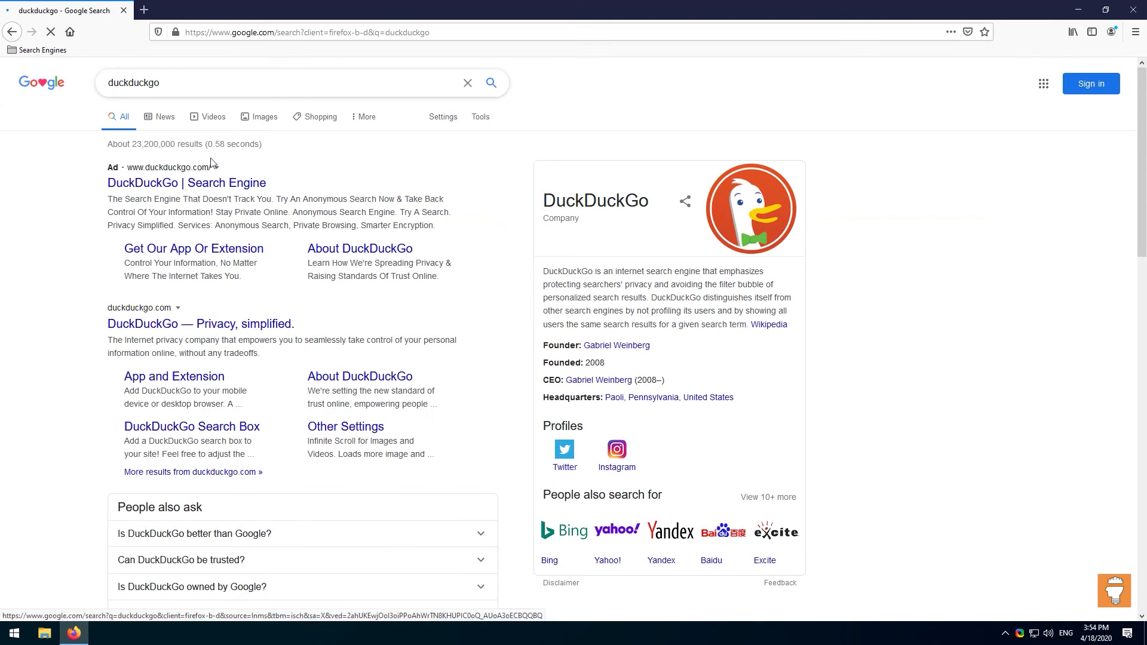
left_click(167, 325)
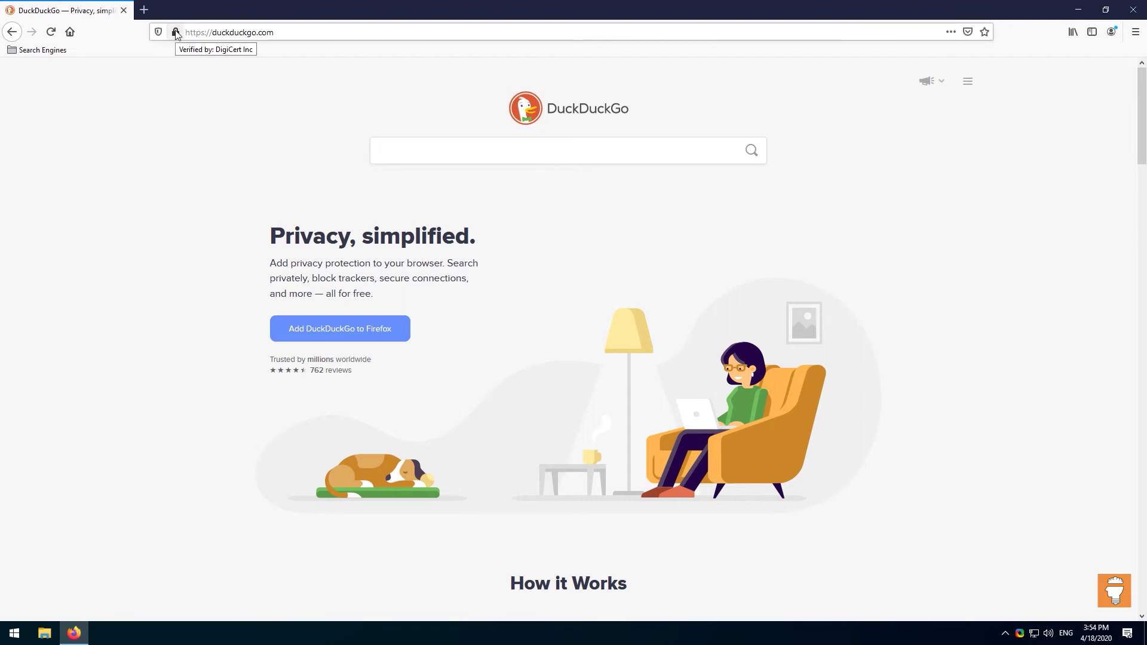
- Bookmark the DuckDuckGo page in the Bookmarks Toolbar, and move the bookmark into the toolbar's Search Engines folder
left_click(985, 32)
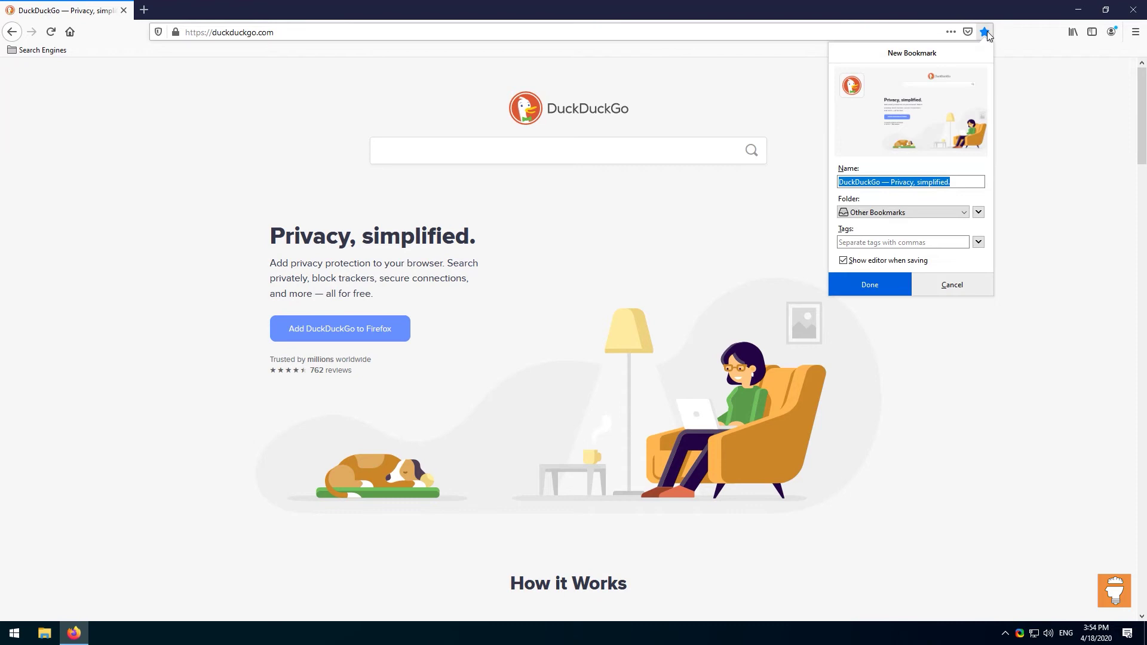
left_click(930, 207)
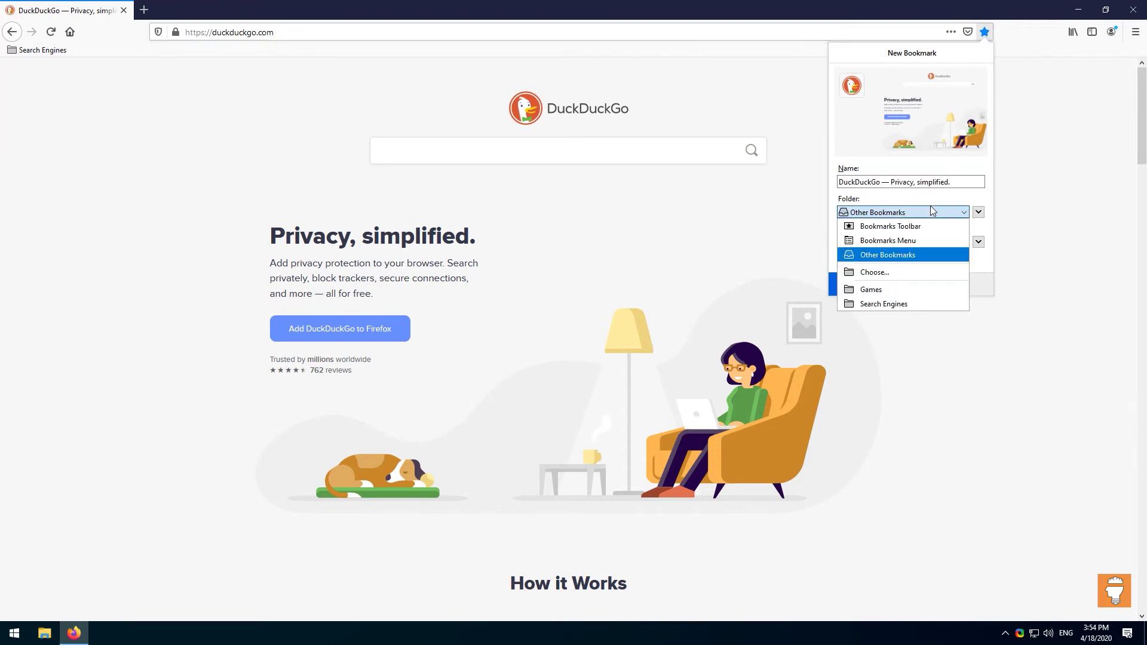
left_click(931, 228)
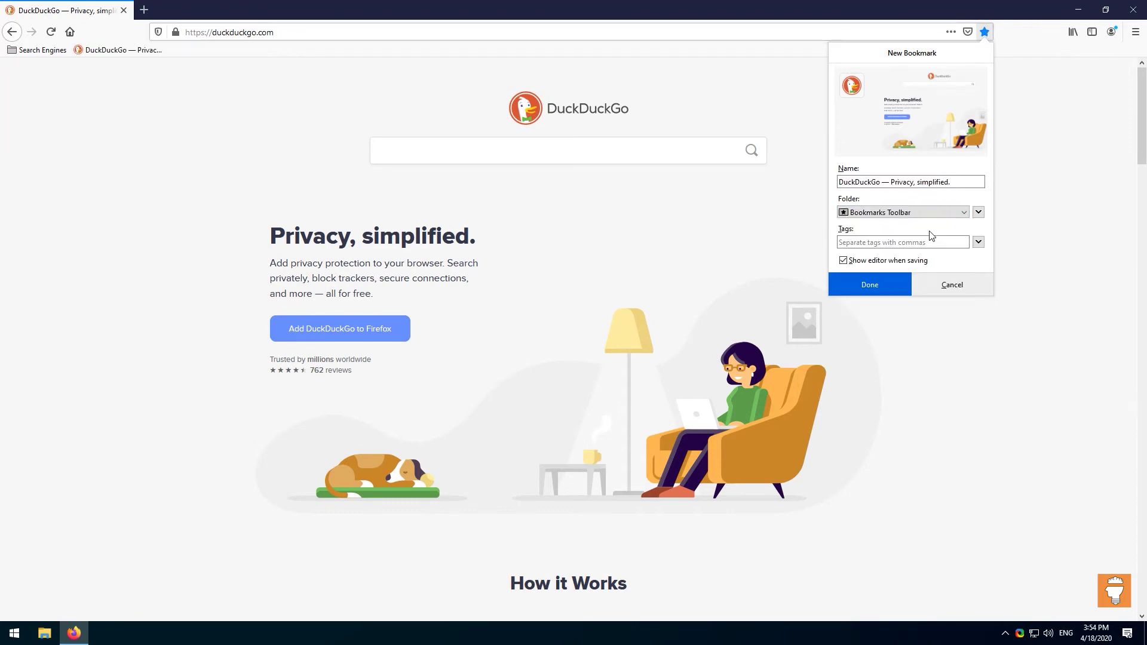
left_click(729, 293)
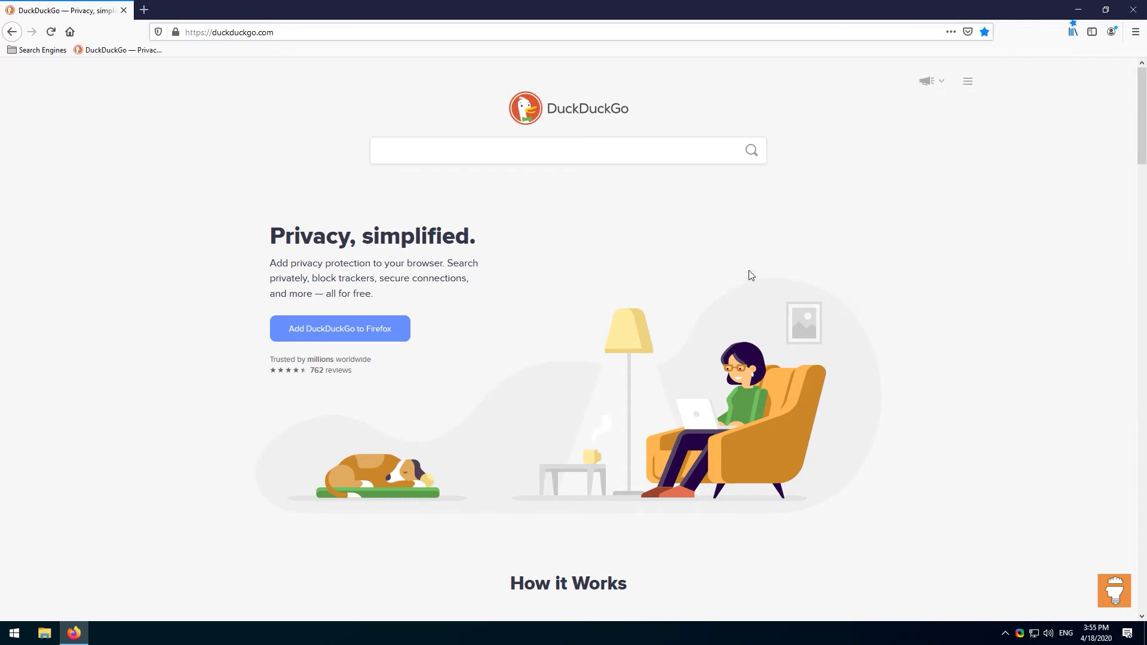
left_click(48, 50)
left_click(201, 140)
- Show the bookmarks sidebar and widen it slightly
left_click(1073, 33)
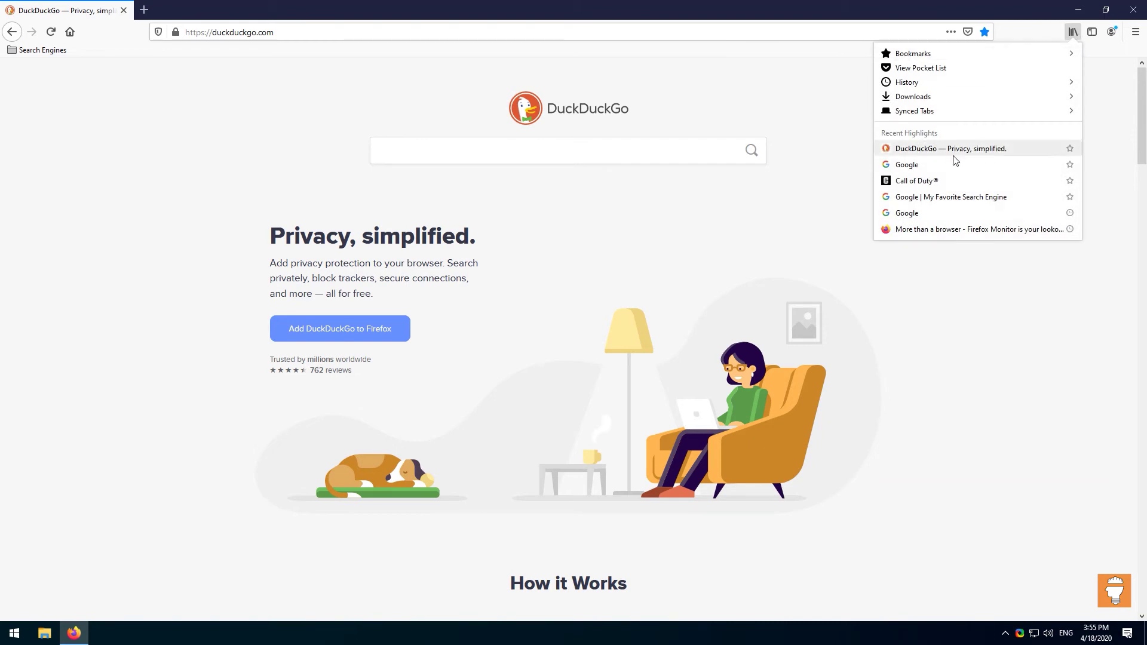
left_click(1040, 54)
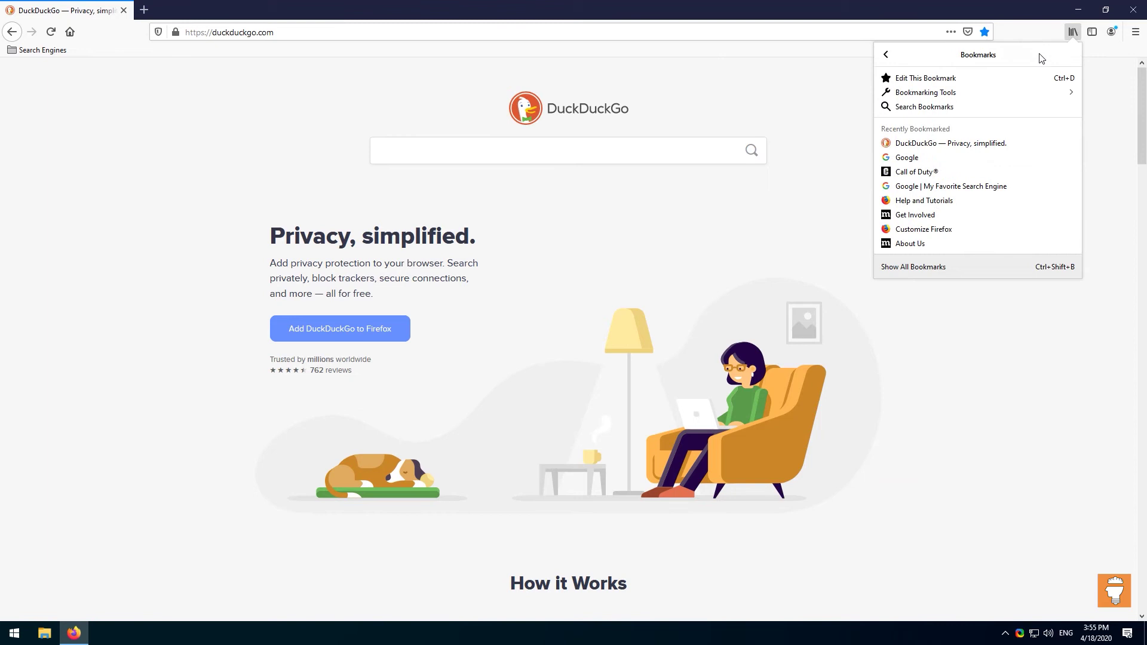
left_click(981, 94)
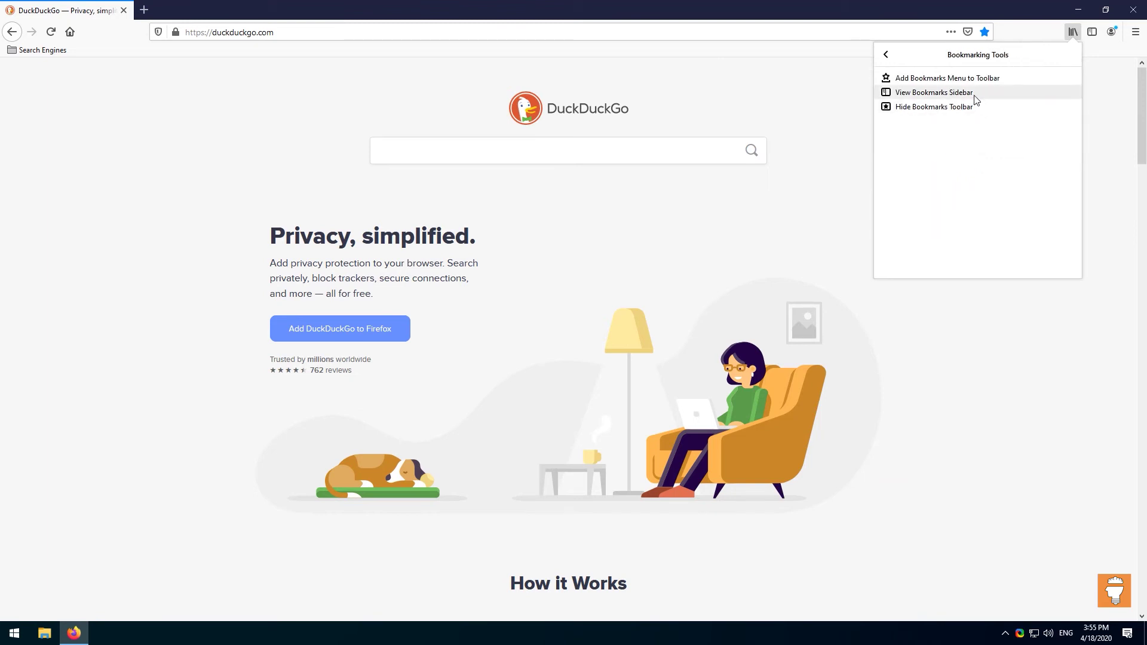
left_click(933, 93)
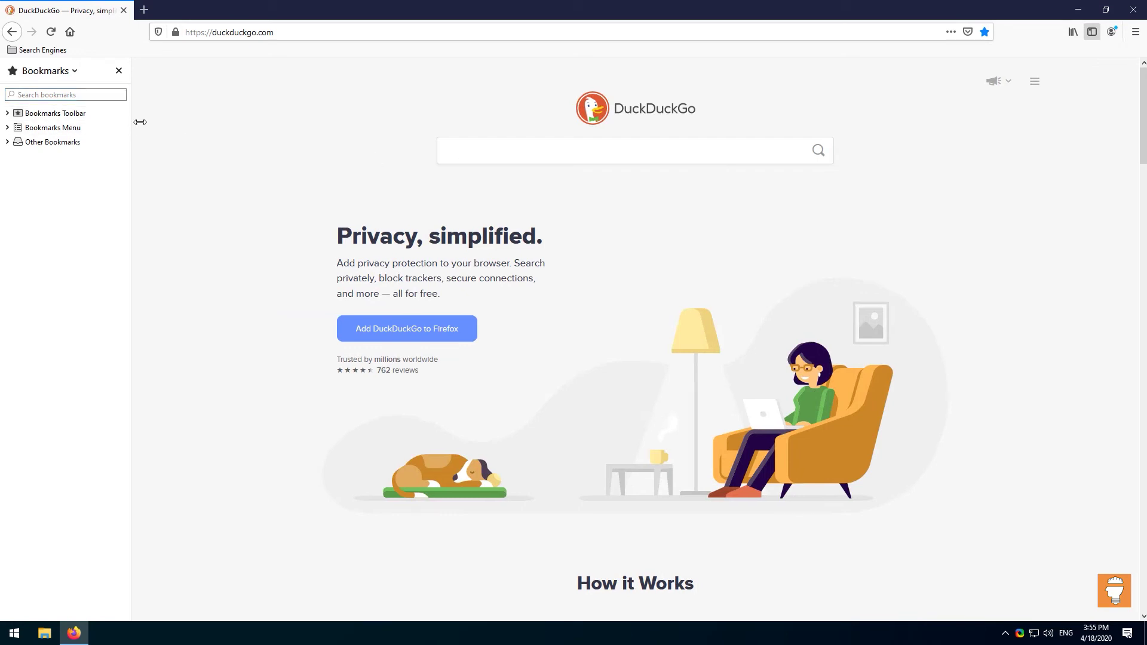
left_click_drag(130, 120, 150, 120)
- Expand Bookmarks Toolbar and its Search Engines folder in the sidebar, and compare them with the folder on the toolbar
left_click(7, 112)
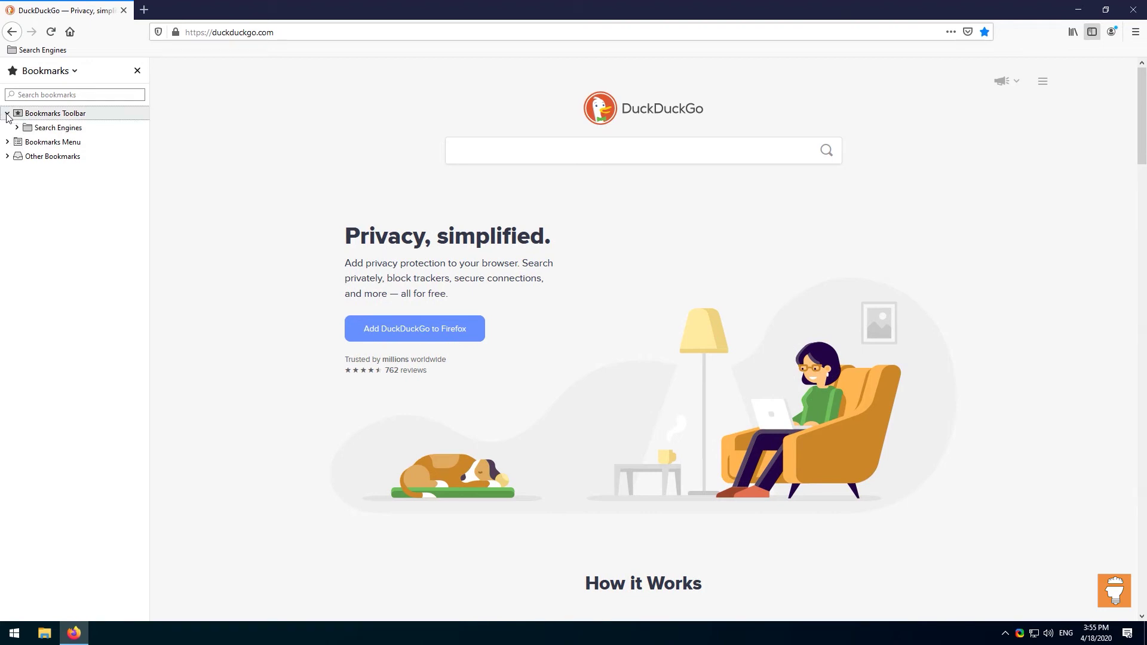
left_click(17, 128)
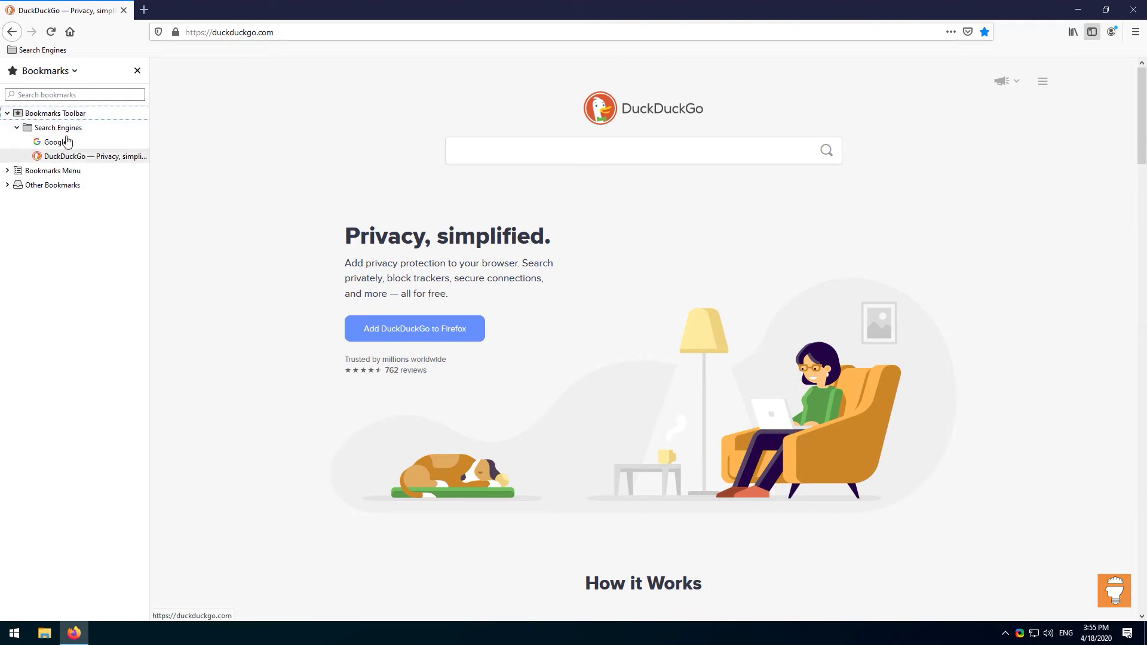
left_click(39, 51)
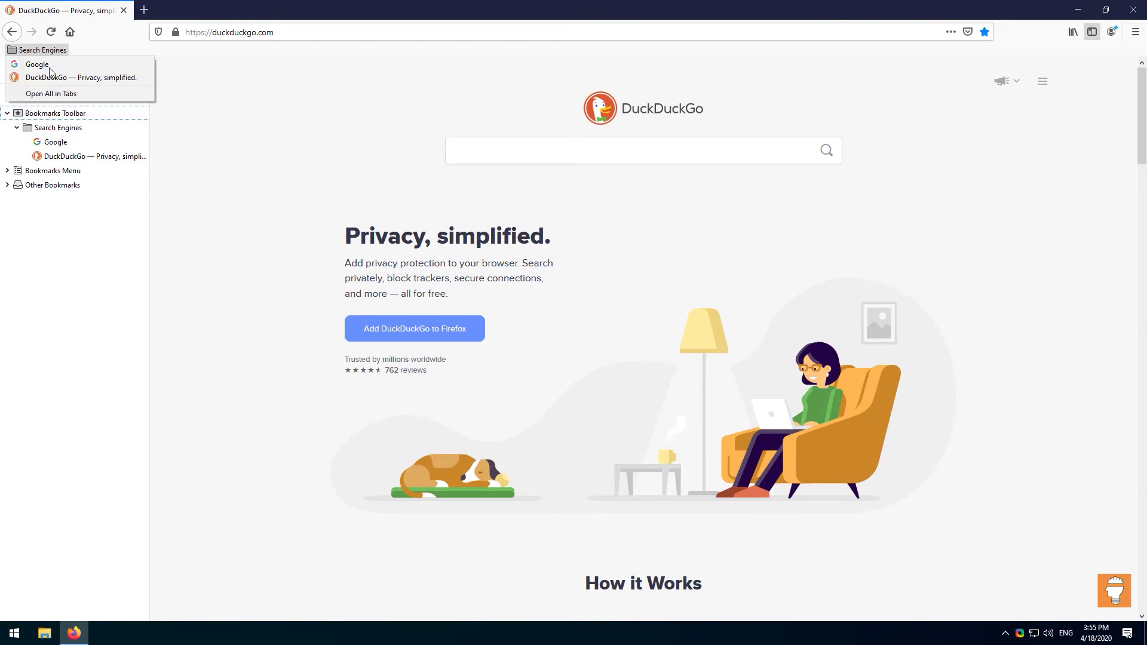
left_click(224, 107)
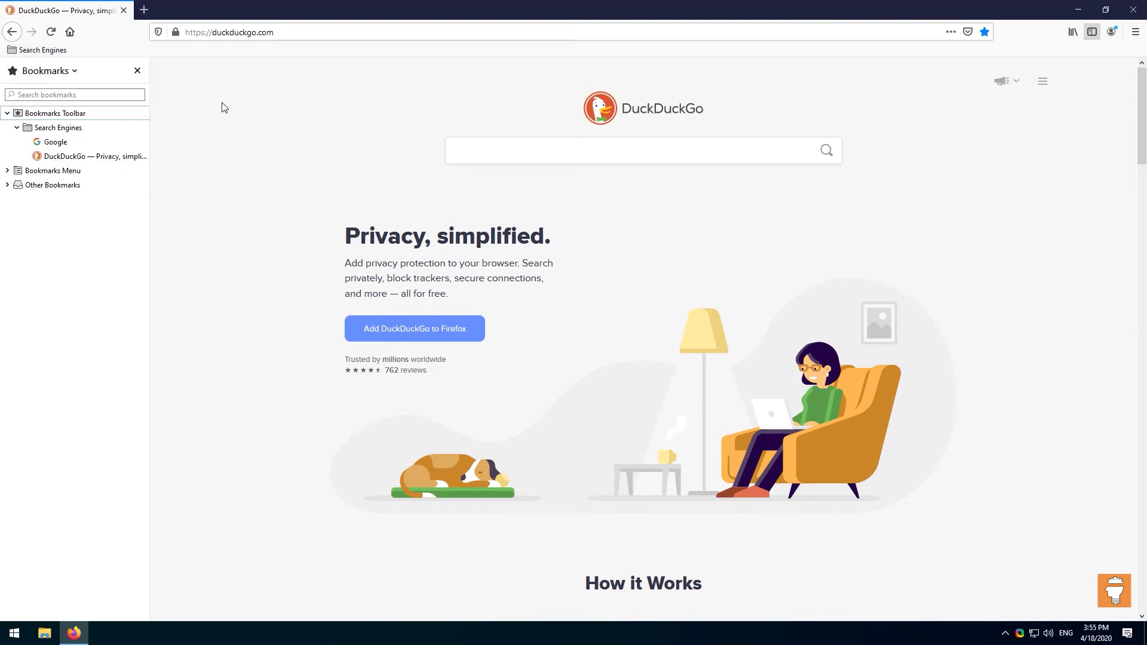
- Open all bookmarks of the sidebar's Search Engines folder in tabs, and close the newly opened tabs
right_click(46, 131)
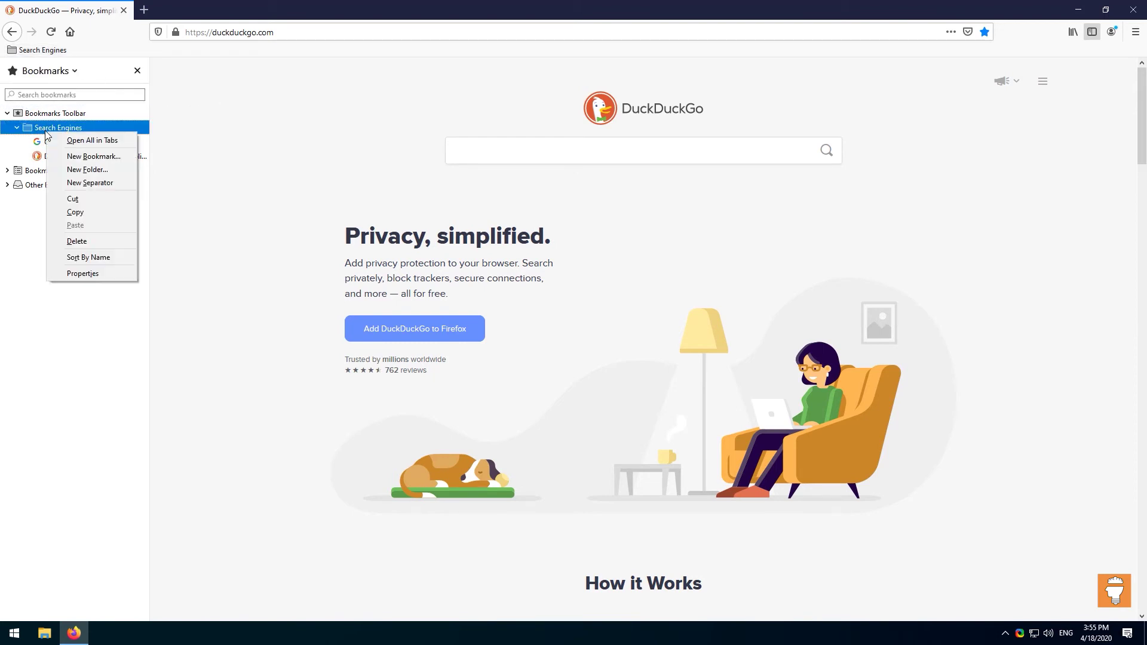
left_click(118, 141)
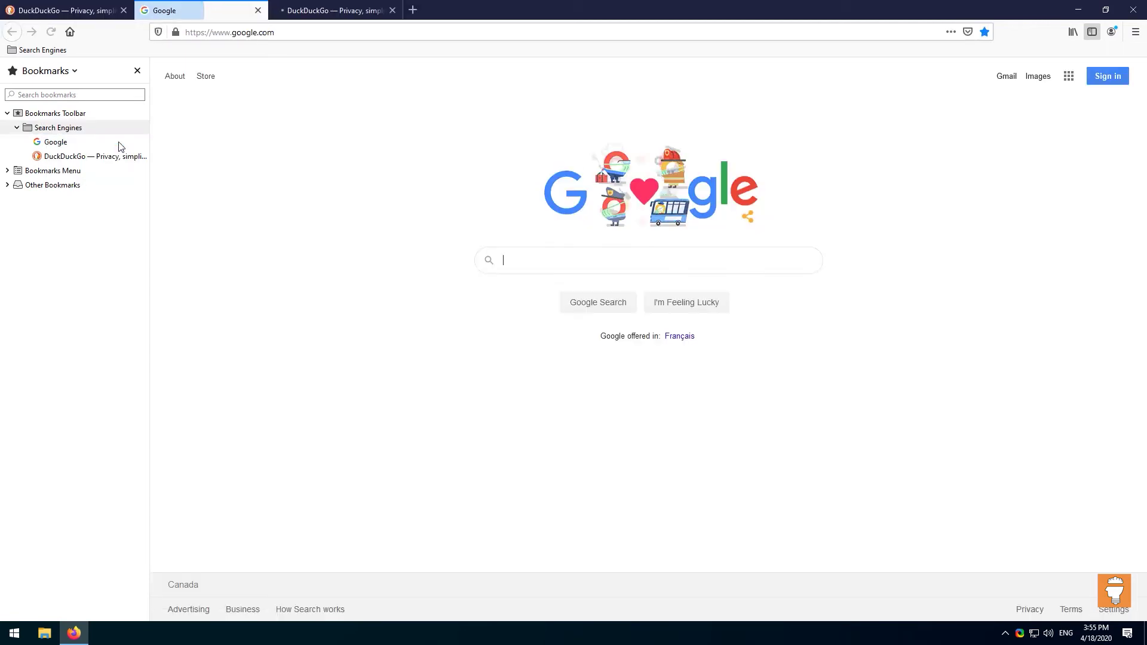
left_click(284, 17)
left_click(239, 12)
left_click(299, 15)
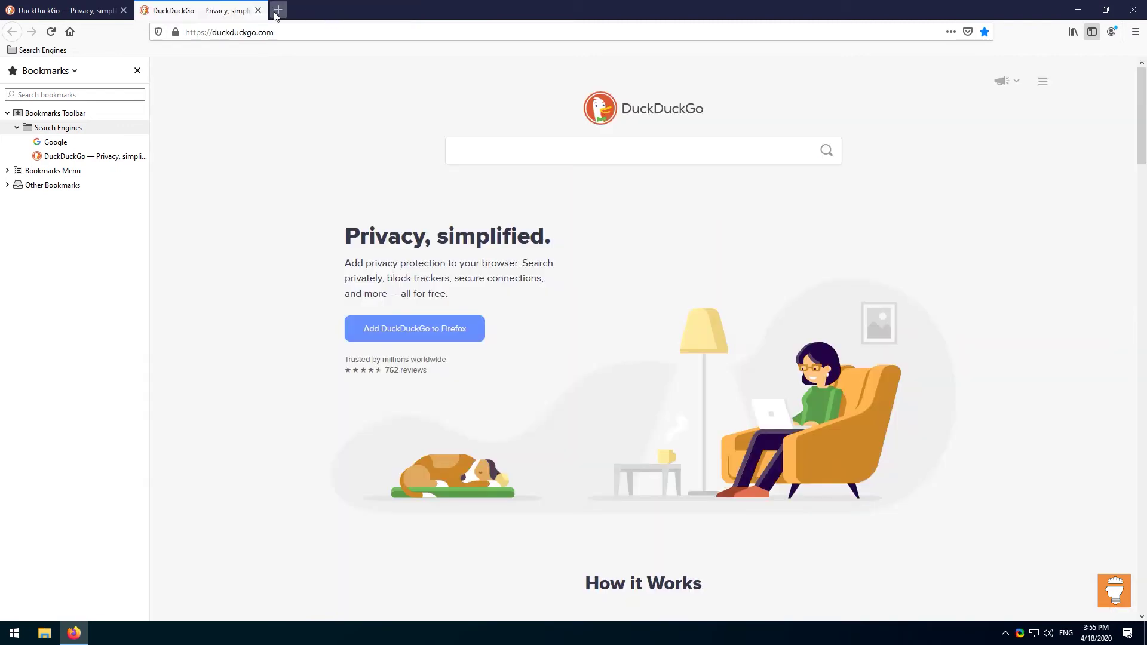
left_click(258, 11)
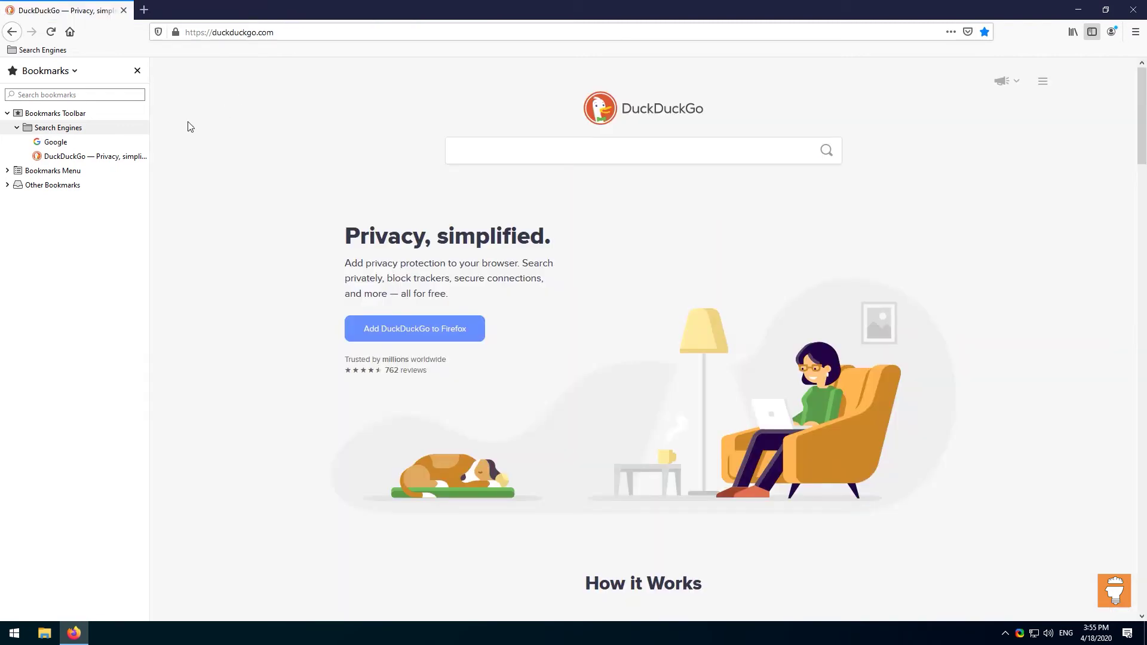
- Expand Bookmarks Menu in the sidebar and delete its Mozilla Firefox folder
left_click(12, 172)
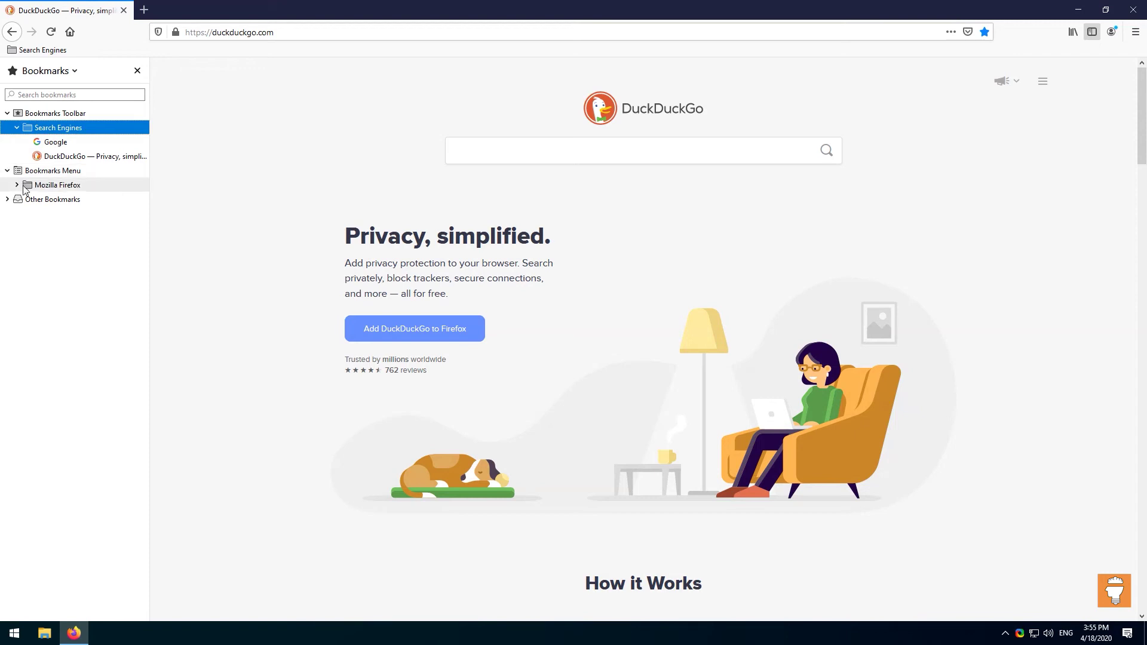
left_click(24, 187)
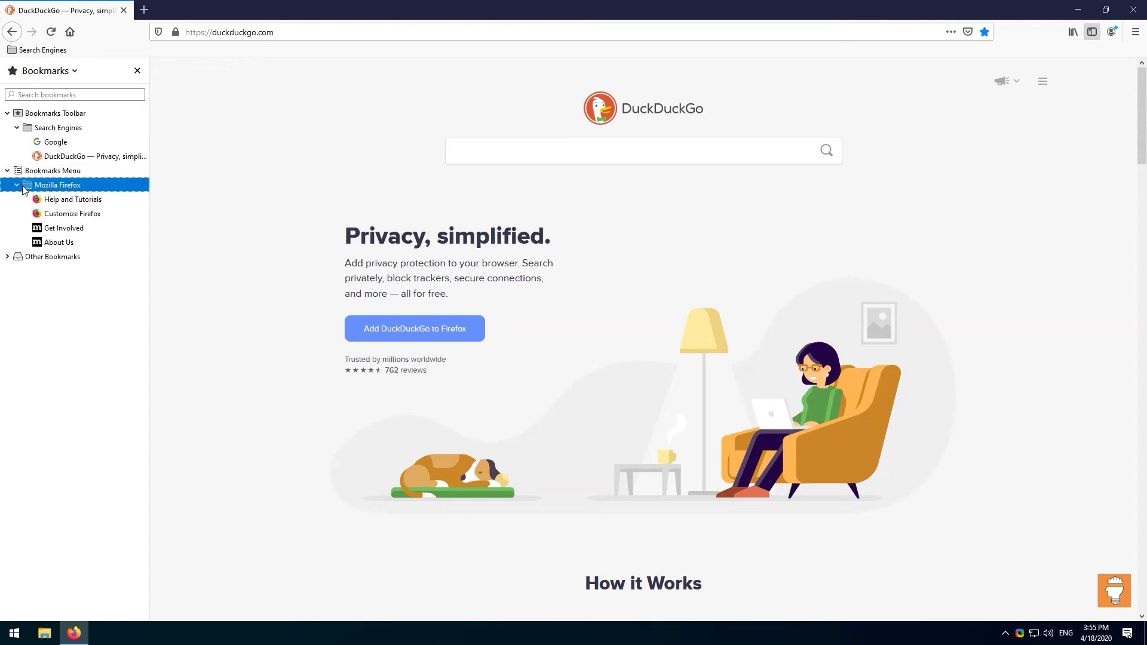
right_click(60, 186)
left_click(92, 298)
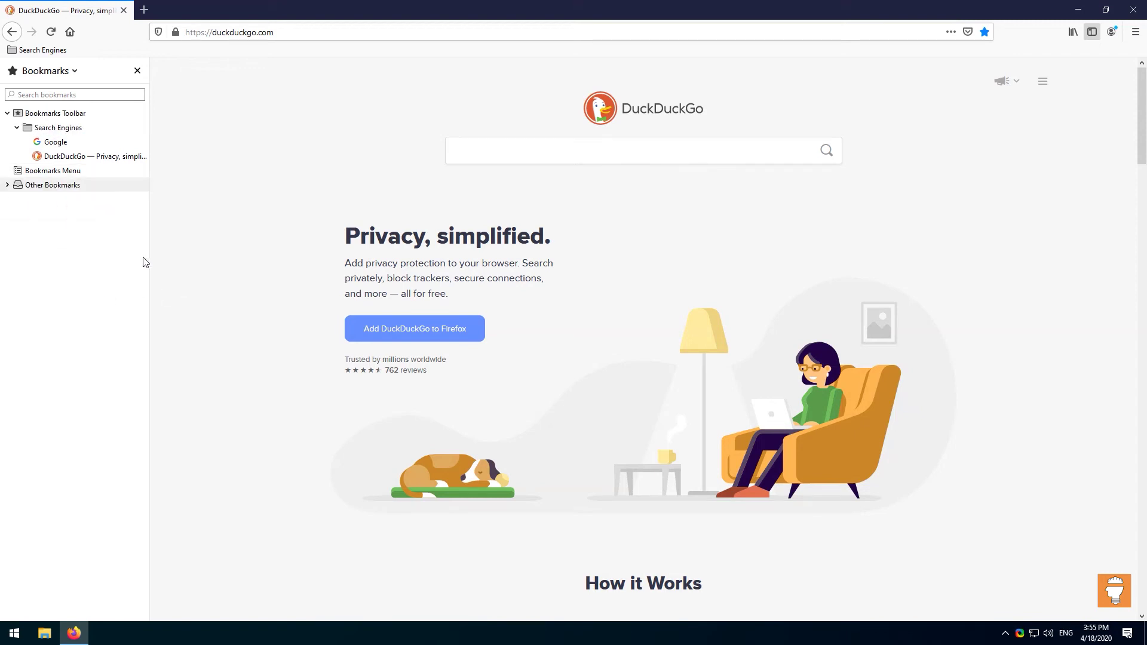
- Expand Other Bookmarks with its Search Engines and Games folders in the sidebar, and make the sidebar narrower
left_click(8, 186)
left_click(53, 199)
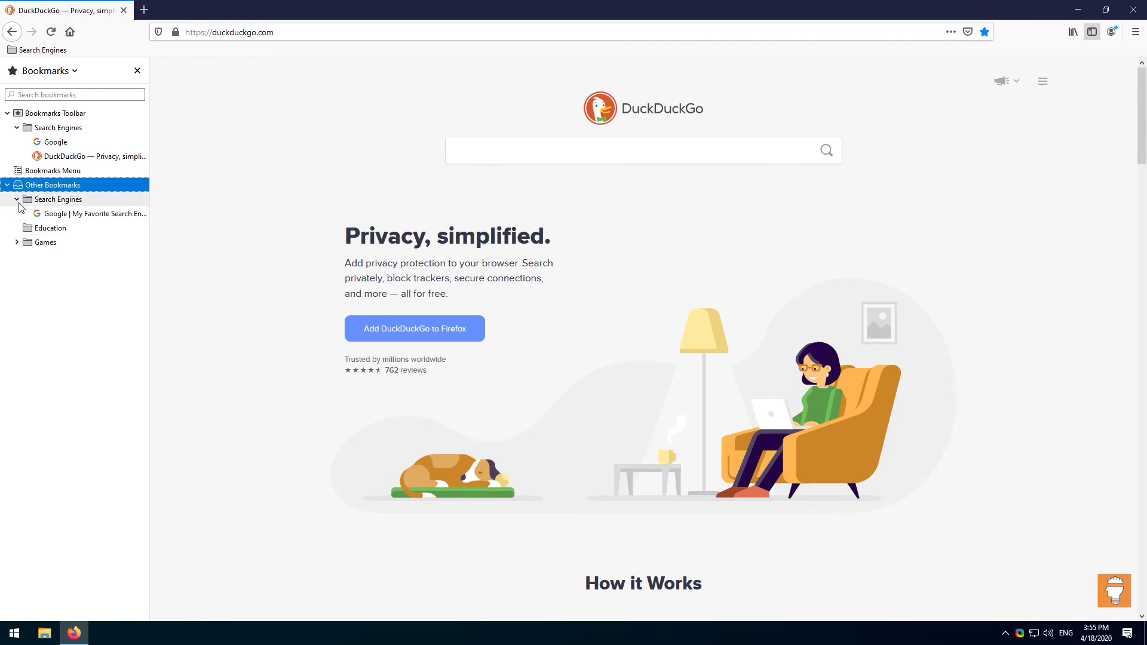
left_click(11, 242)
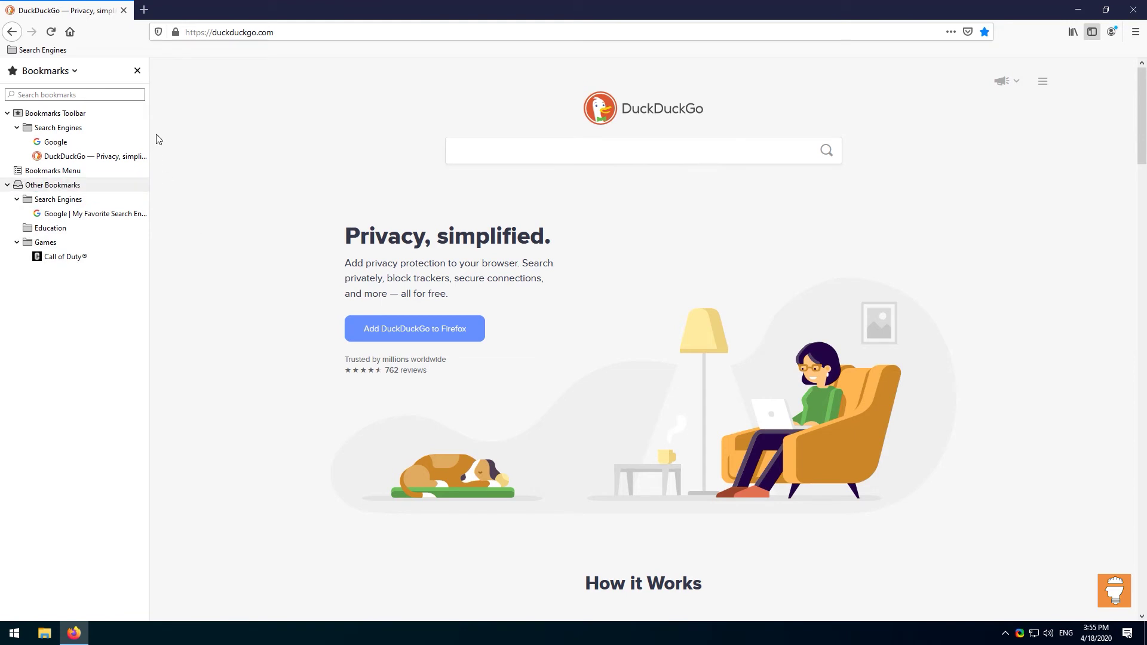
left_click_drag(149, 129, 120, 129)
- Search the sidebar's bookmarks for "Google" and clear the search
left_click(86, 95)
type("Google")
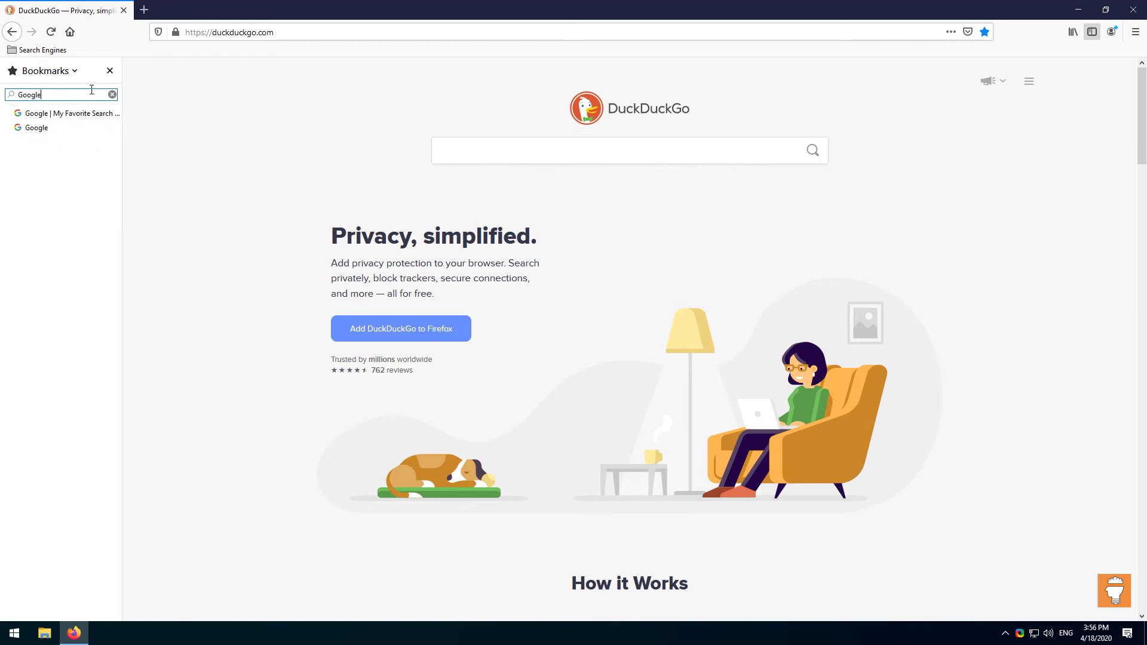
left_click(112, 94)
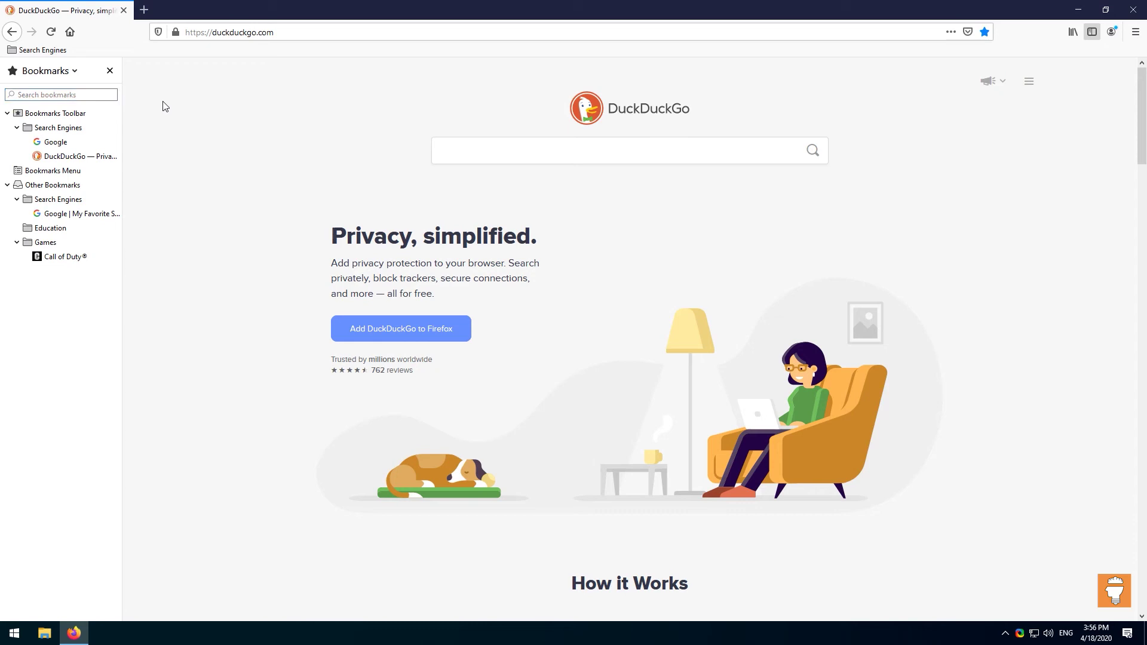
- Check which other views the sidebar can switch to, and close the sidebar
left_click(68, 75)
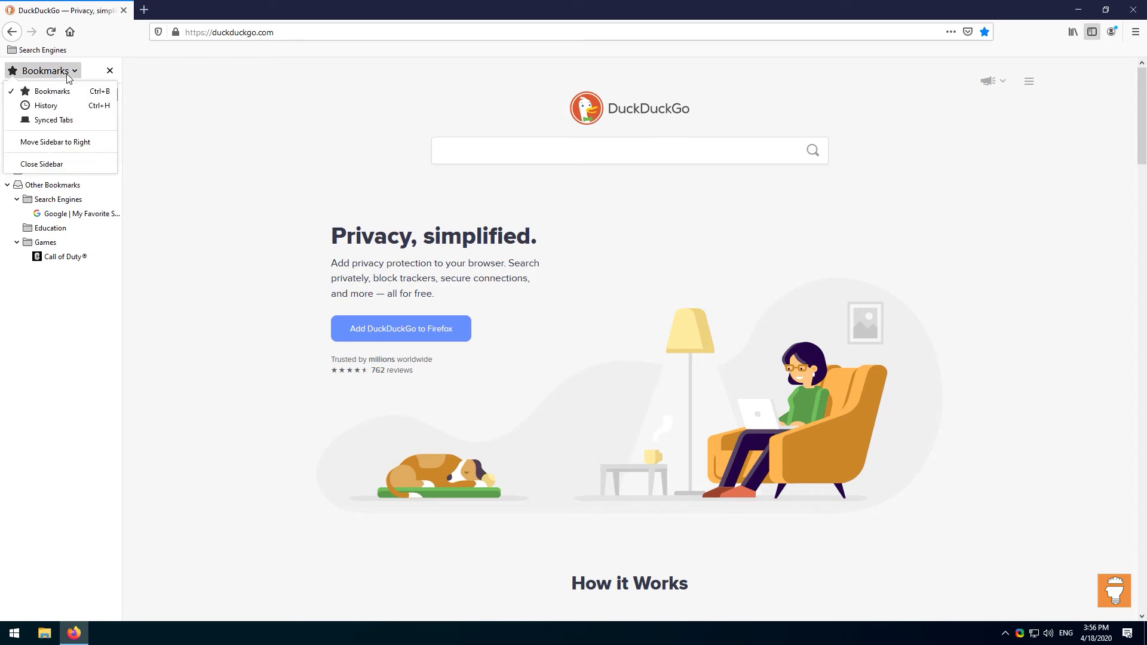
left_click(221, 110)
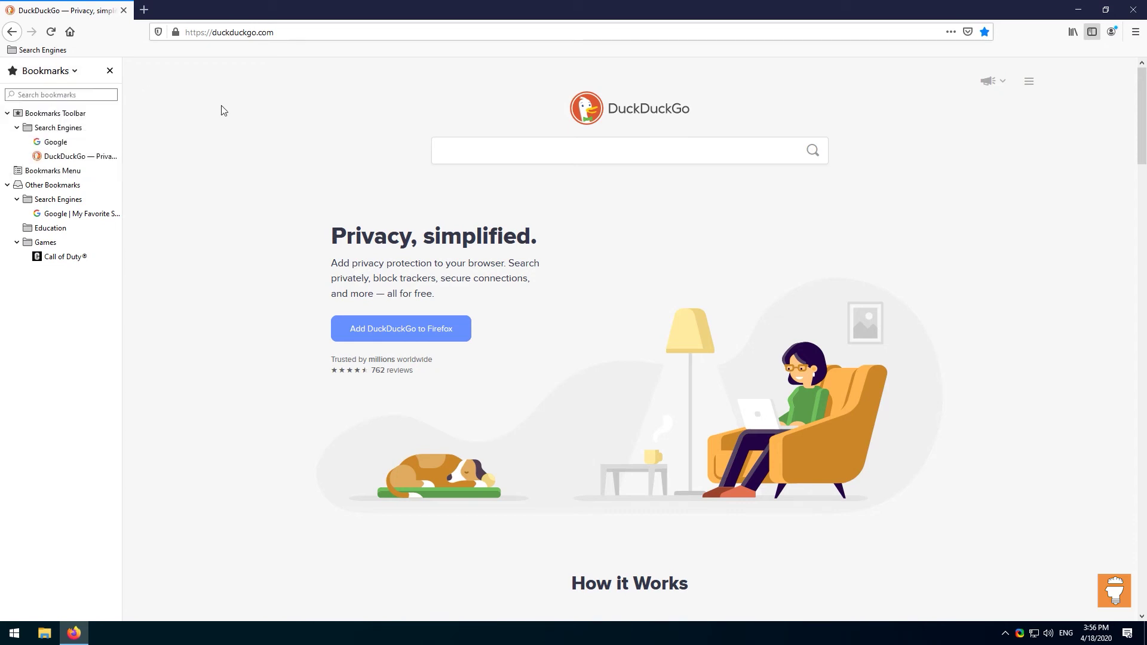
left_click(110, 71)
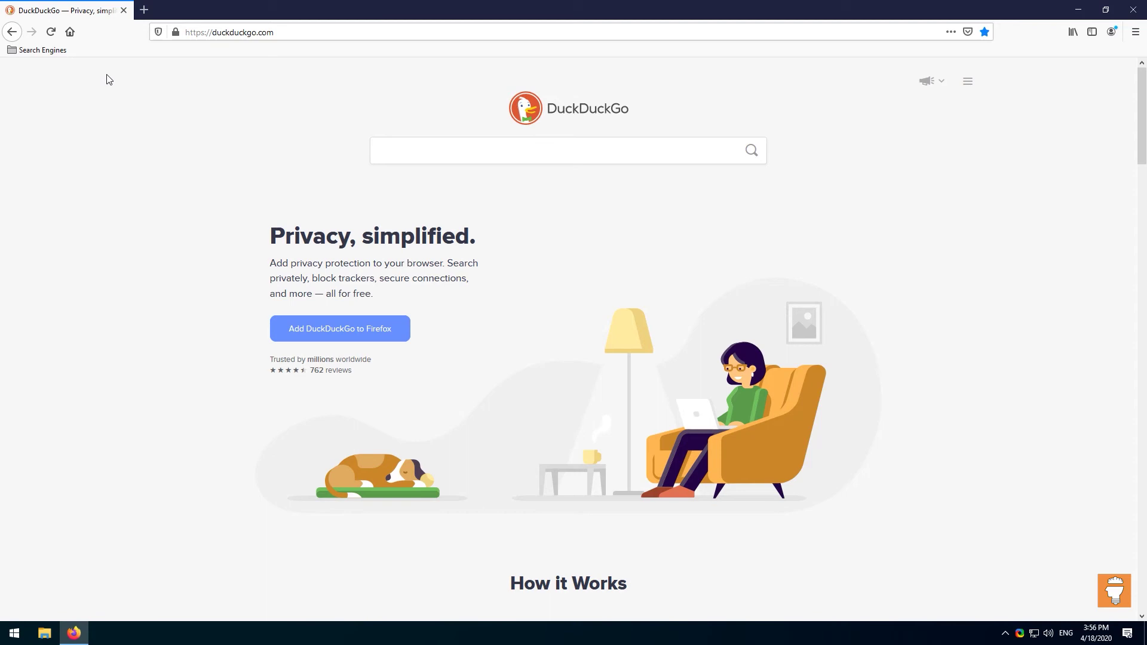
- Open the Library window showing all bookmarks, and close it again
key("ctrl+shift+b")
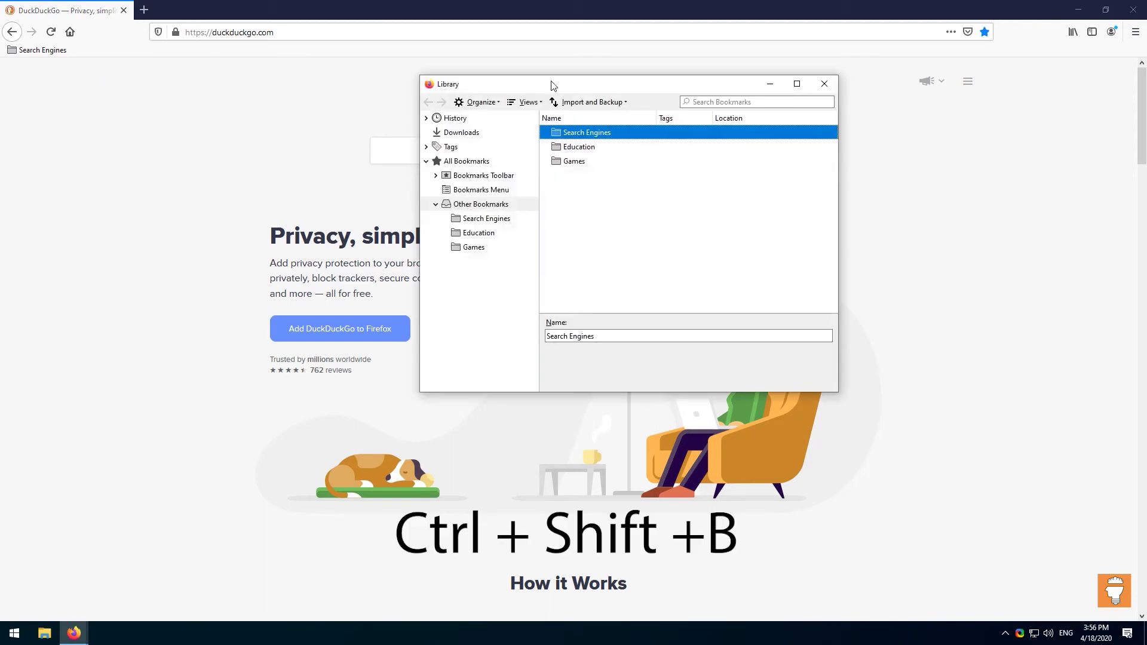
left_click(823, 83)
- Hide the bookmarks toolbar using the bookmarking tools
left_click(1071, 32)
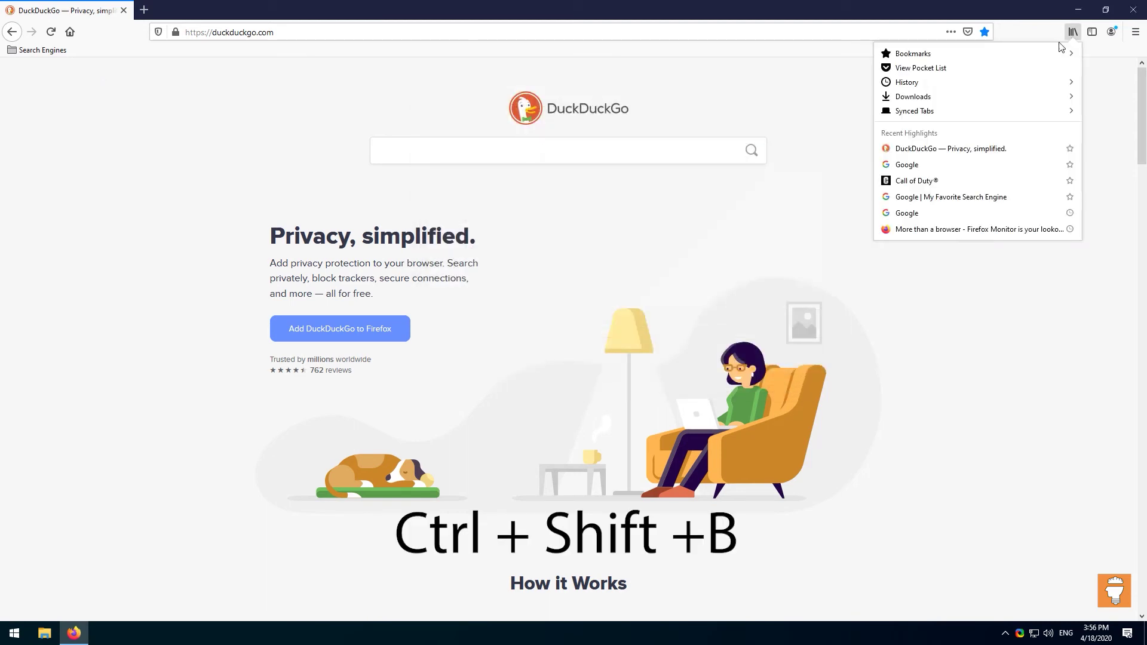
left_click(1044, 51)
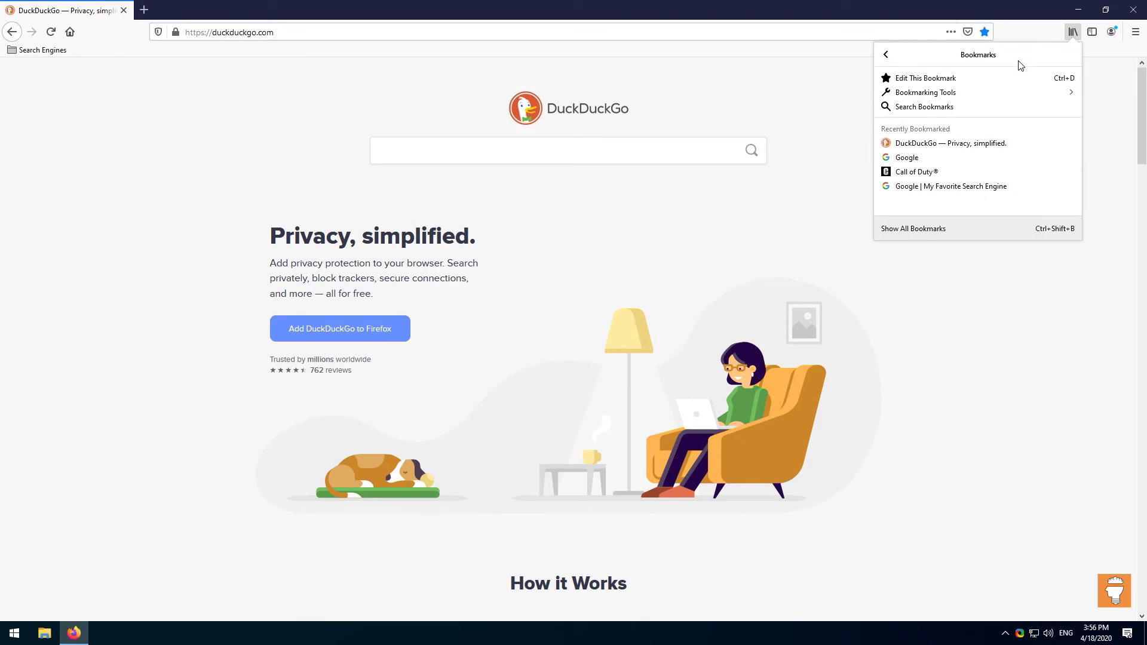
left_click(1002, 96)
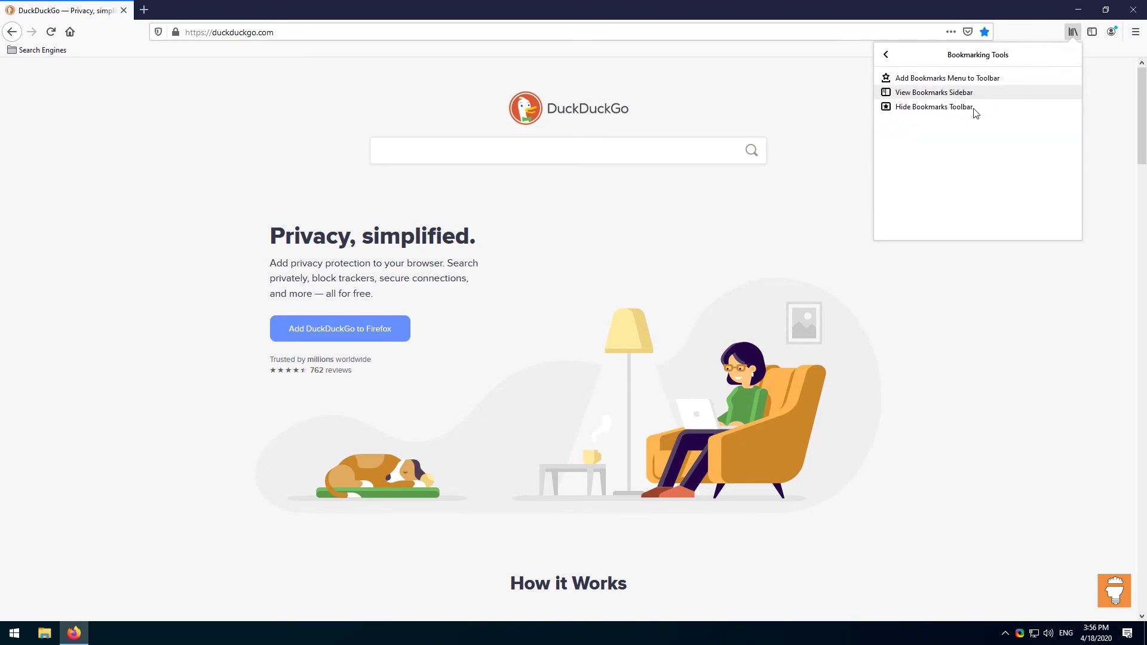
left_click(935, 108)
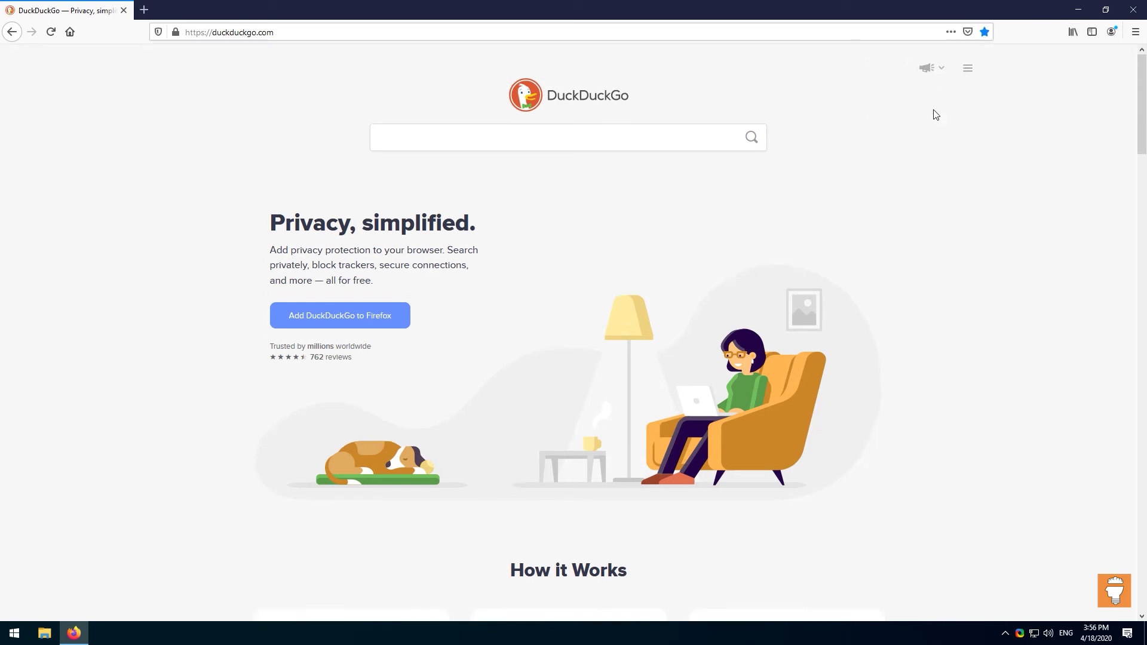
- Show the bookmarks toolbar again using the bookmarking tools
left_click(1073, 32)
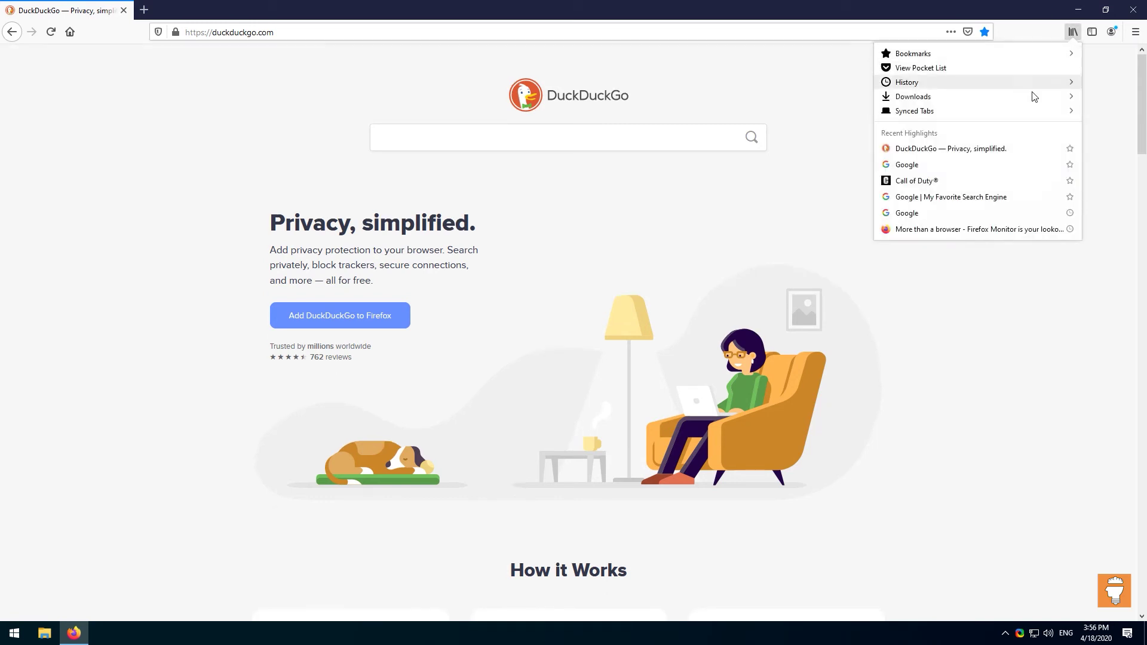
left_click(980, 57)
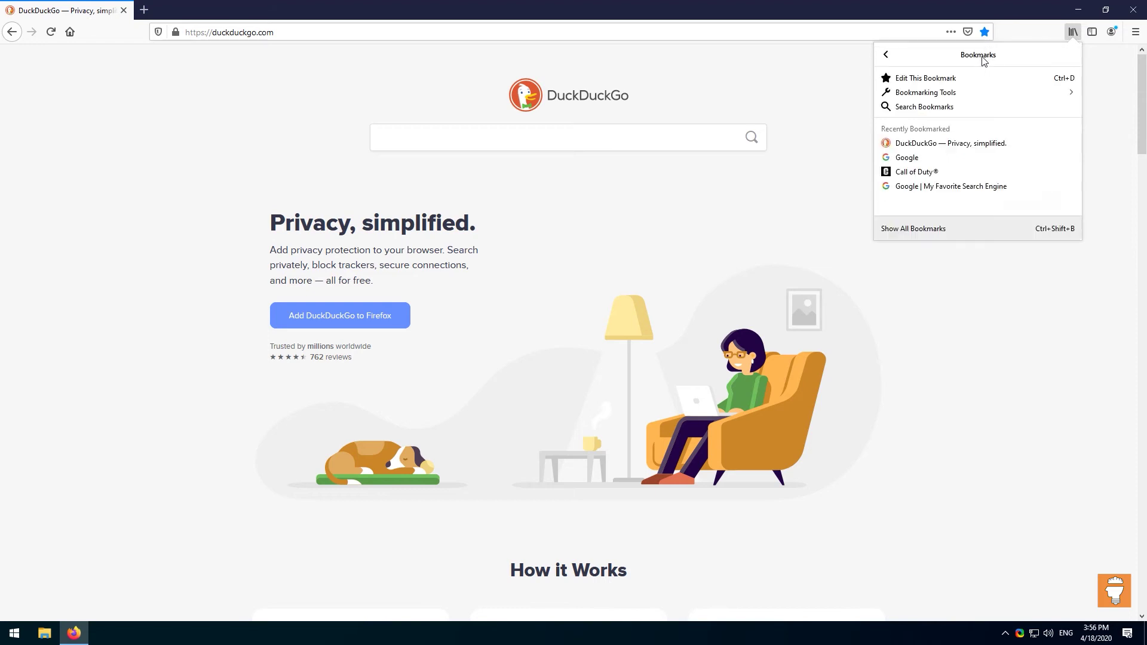
left_click(925, 93)
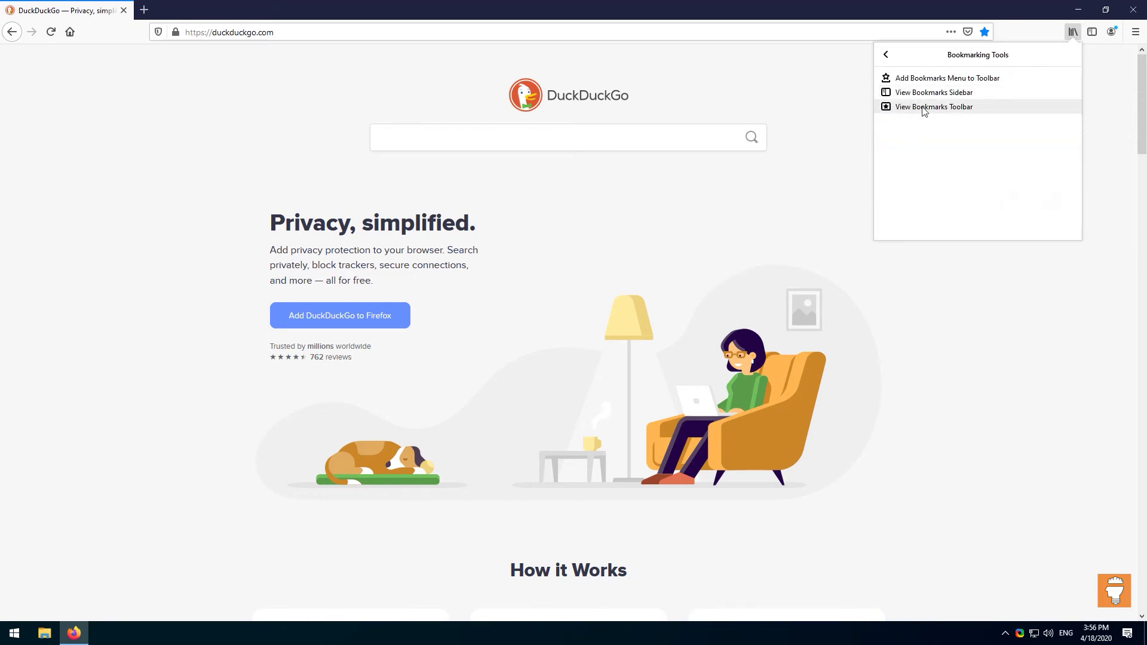
left_click(924, 108)
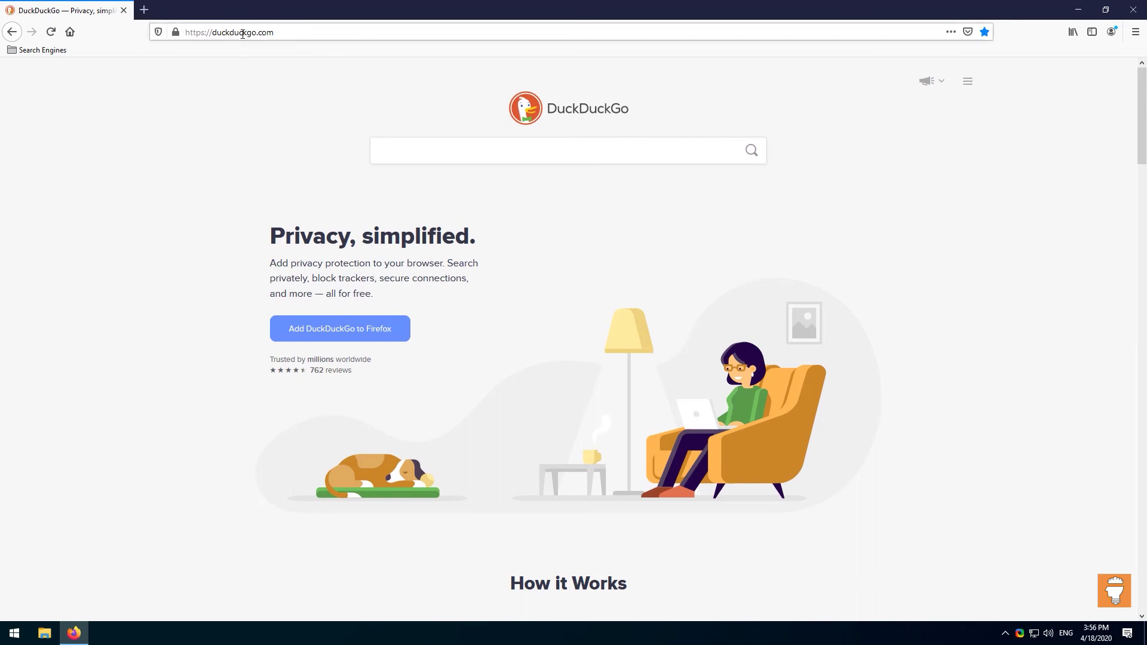
- Go to google.com and search for "new games"
left_click(242, 34)
type("google.com/")
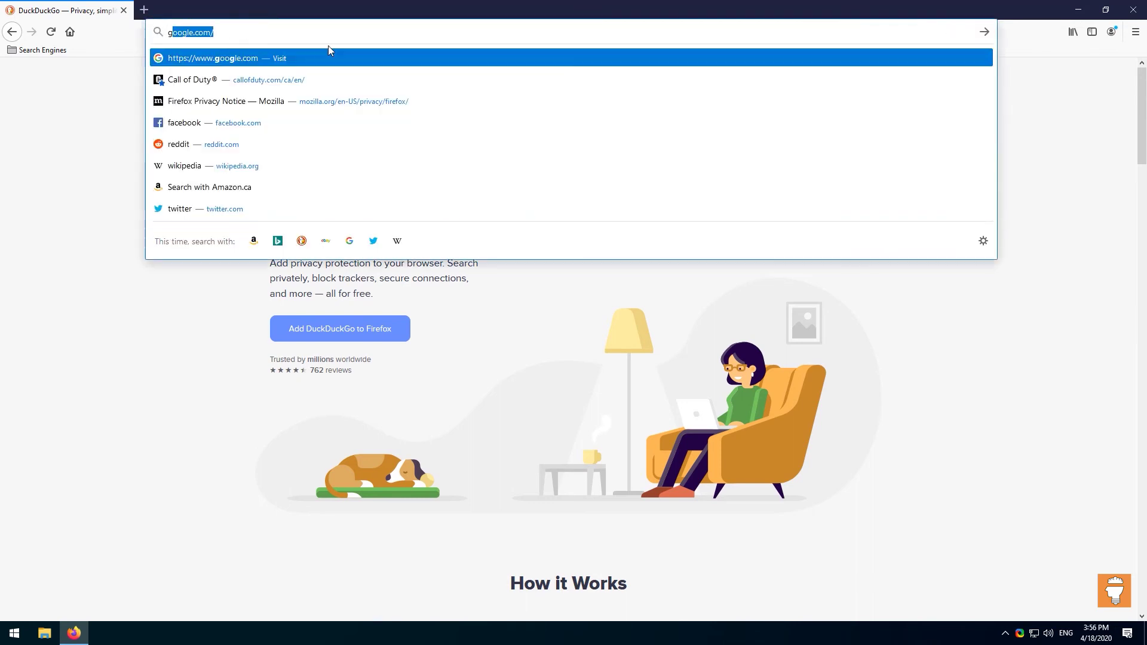
key("Return")
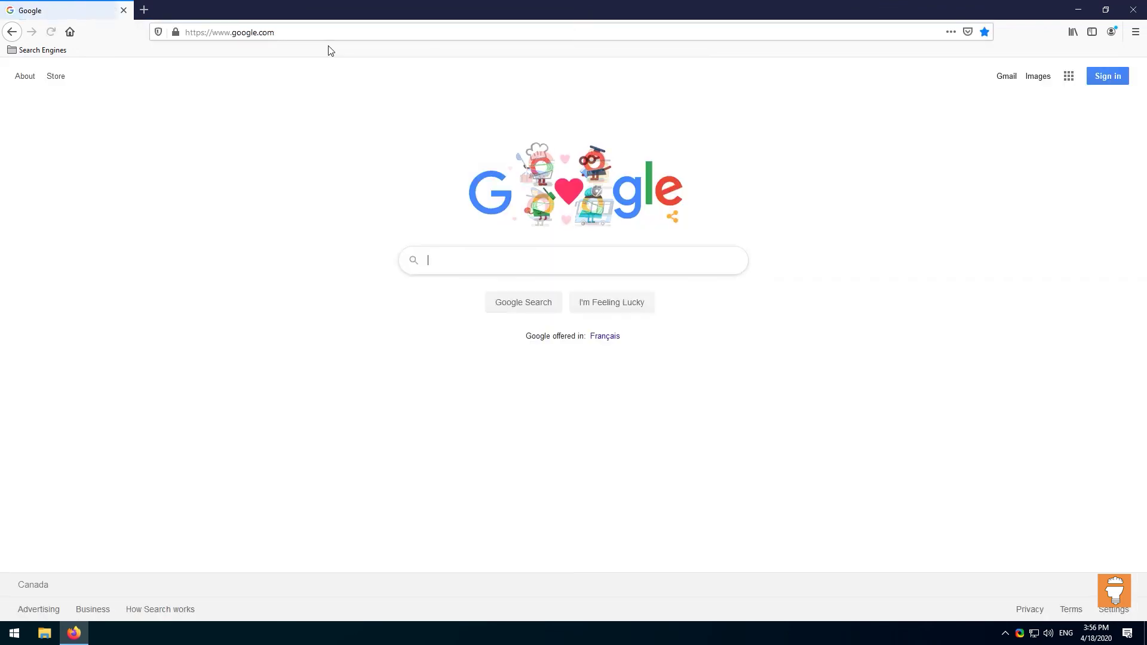
type("new g")
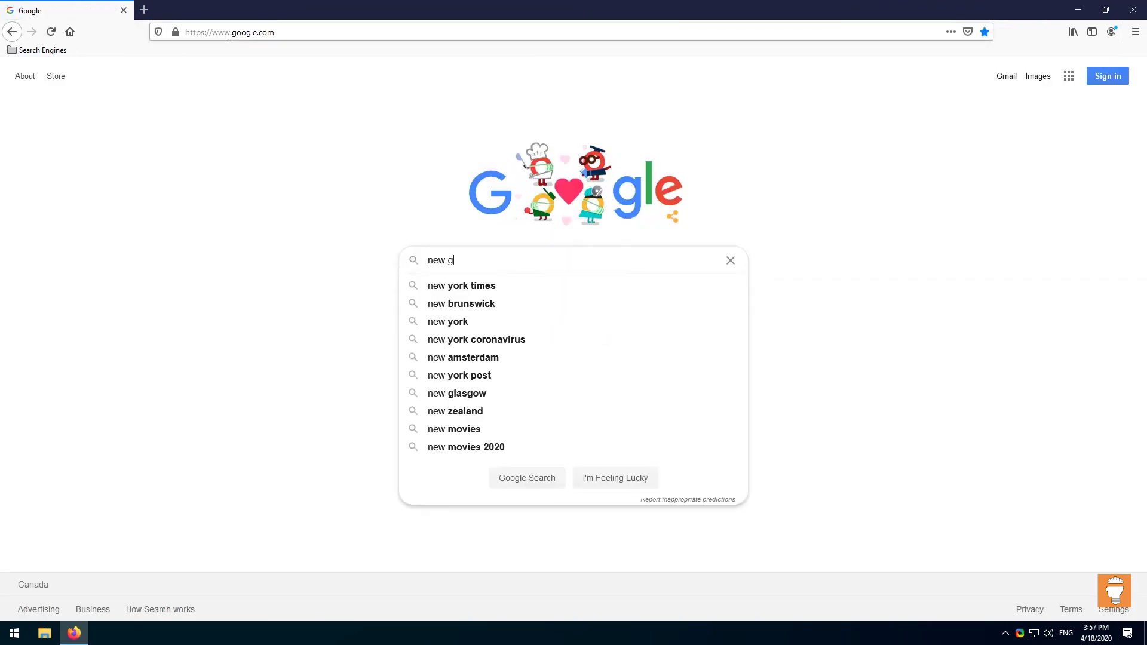
type("ames")
key("Return")
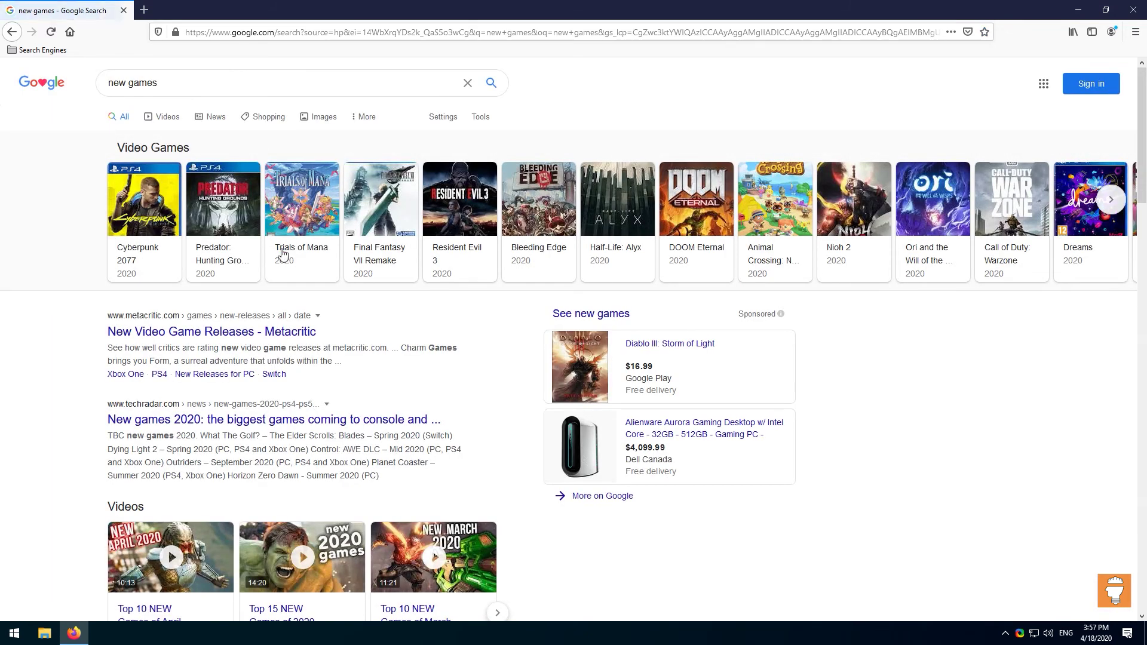
- Open the Cyberpunk 2077 and Predator: Hunting Grounds results in new tabs and look at both pages
right_click(149, 207)
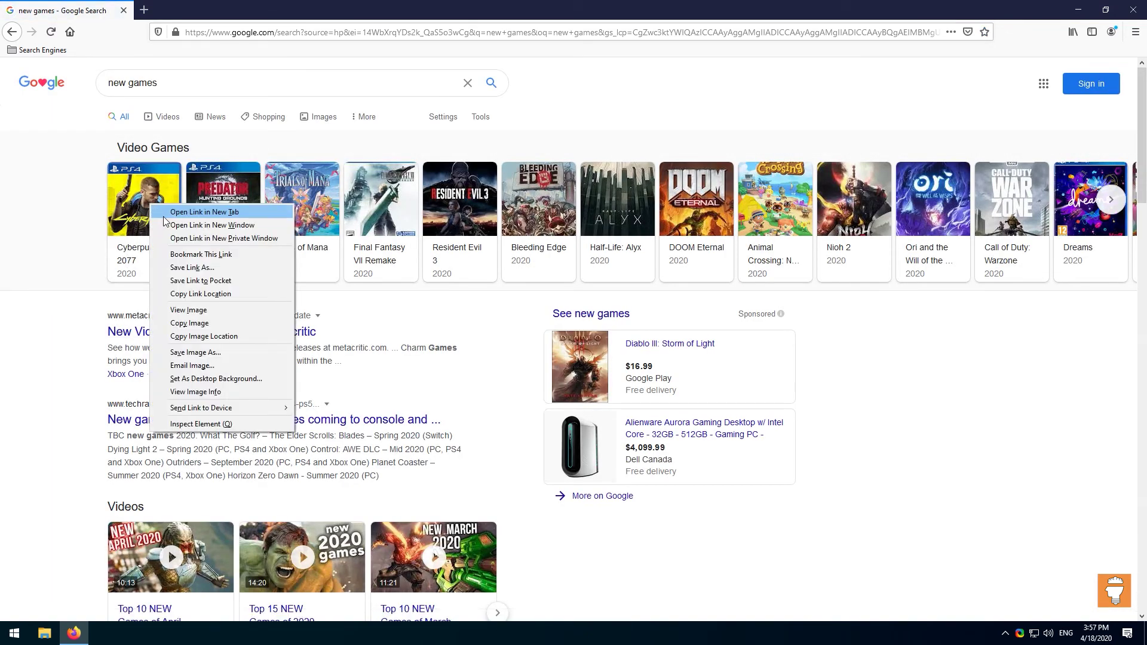
left_click(187, 212)
right_click(215, 216)
left_click(251, 223)
left_click(366, 10)
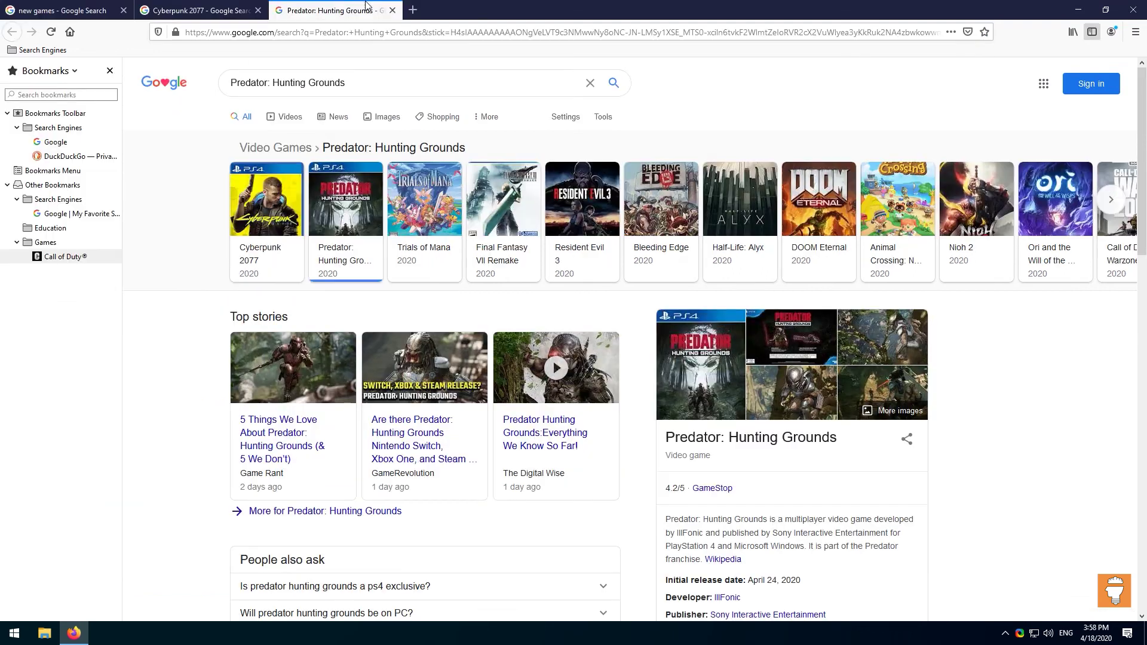
left_click(227, 7)
left_click(312, 12)
- Bookmark the Cyberpunk 2077 and Predator: Hunting Grounds tabs together in a folder named "Games to buy" inside the Games folder
left_click(210, 5)
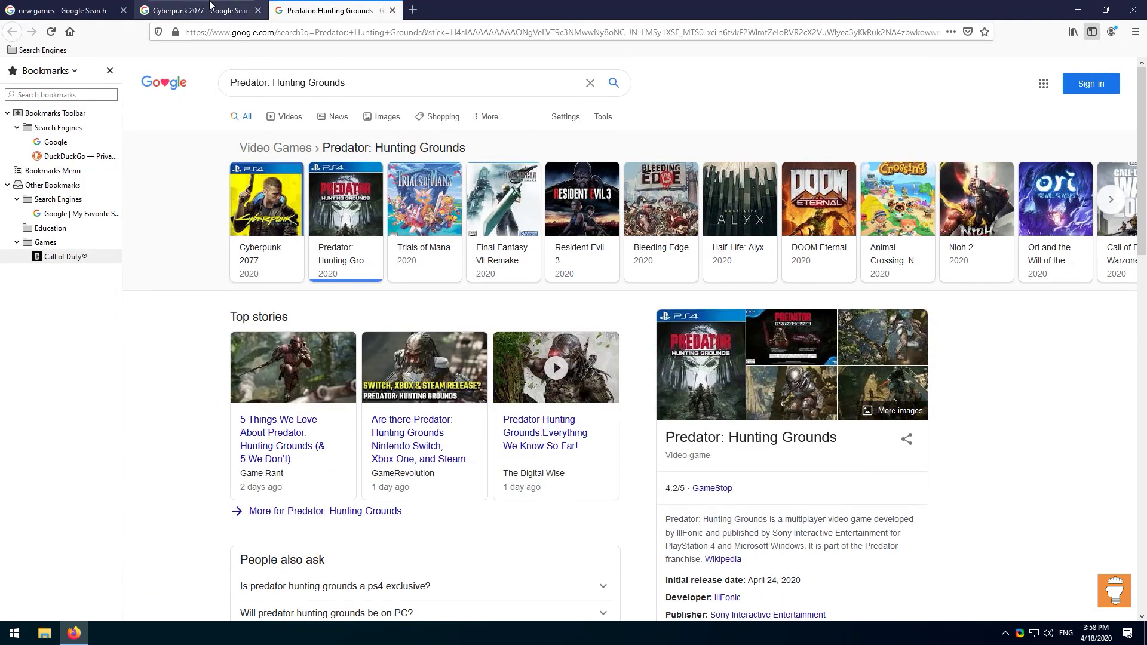
right_click(323, 6)
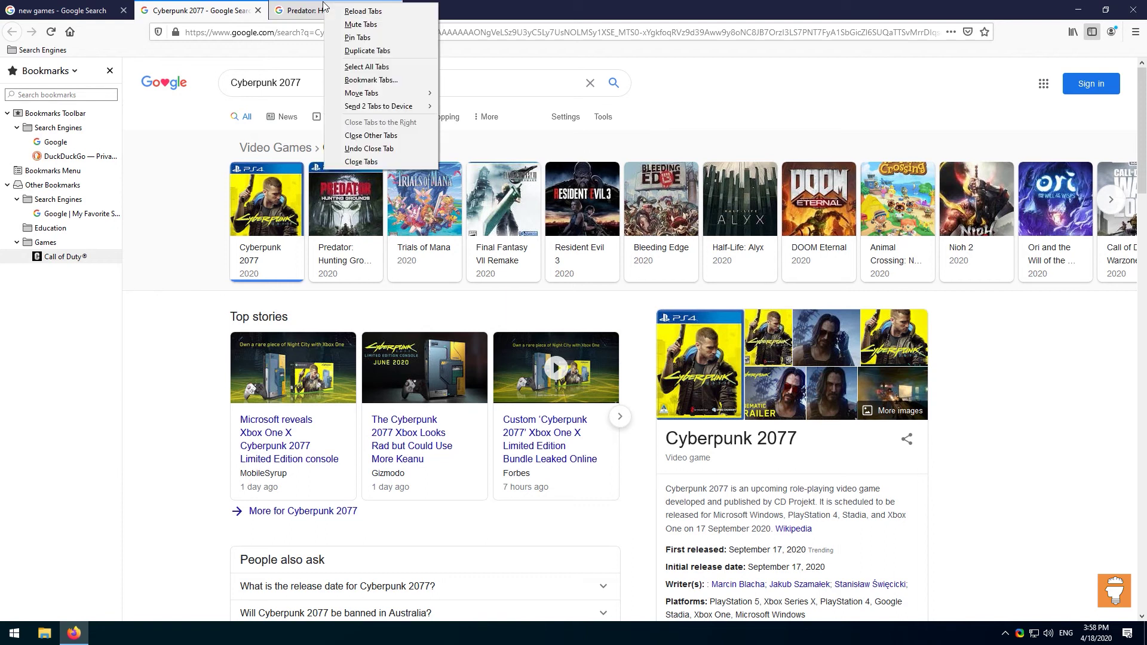
left_click(372, 80)
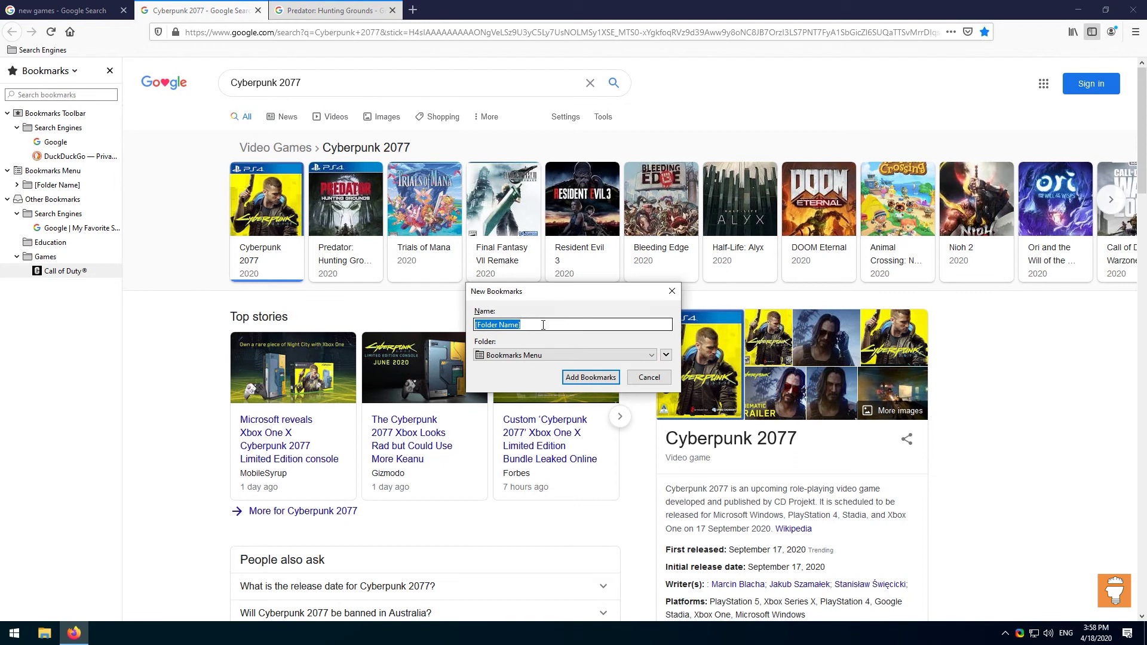
type("New")
left_click(556, 357)
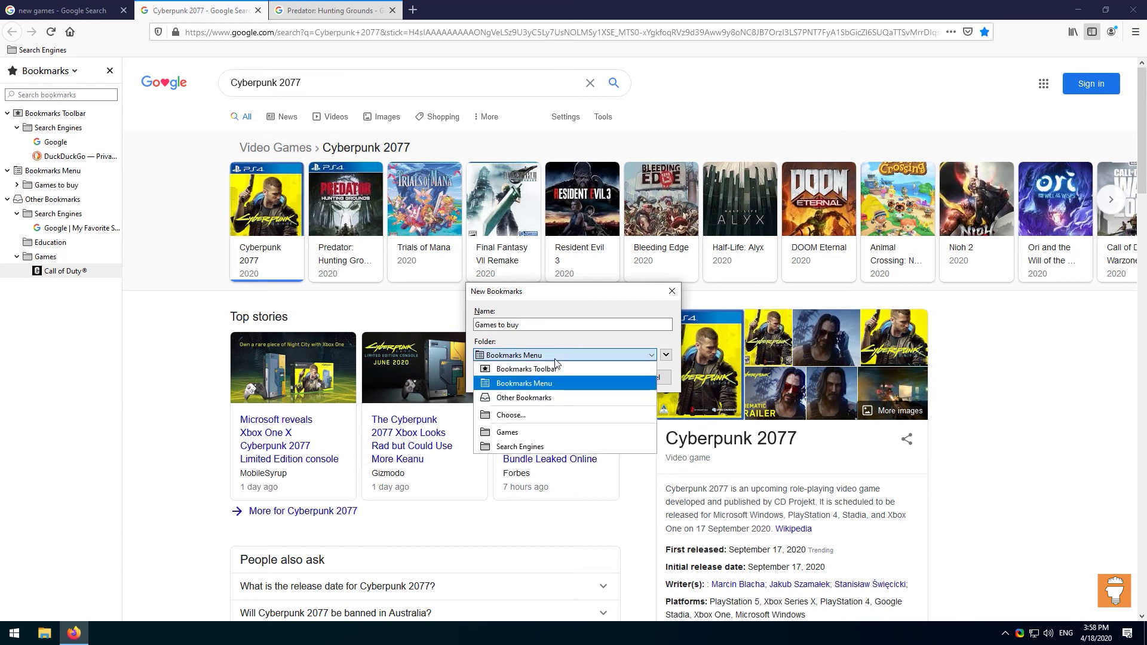
left_click(564, 356)
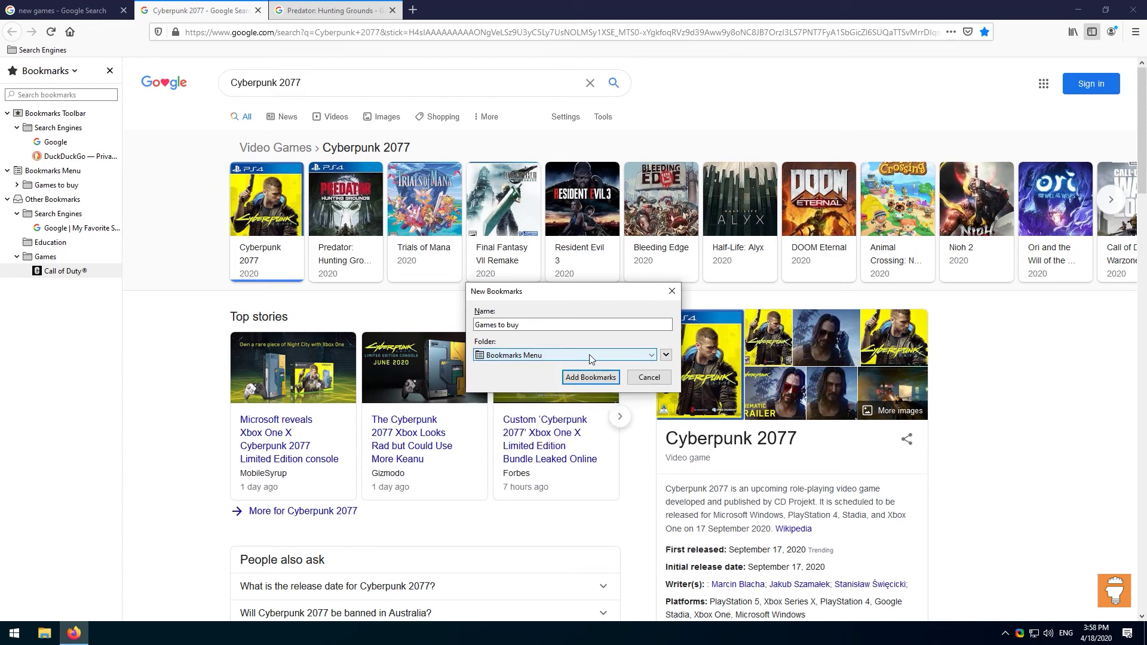
left_click(588, 355)
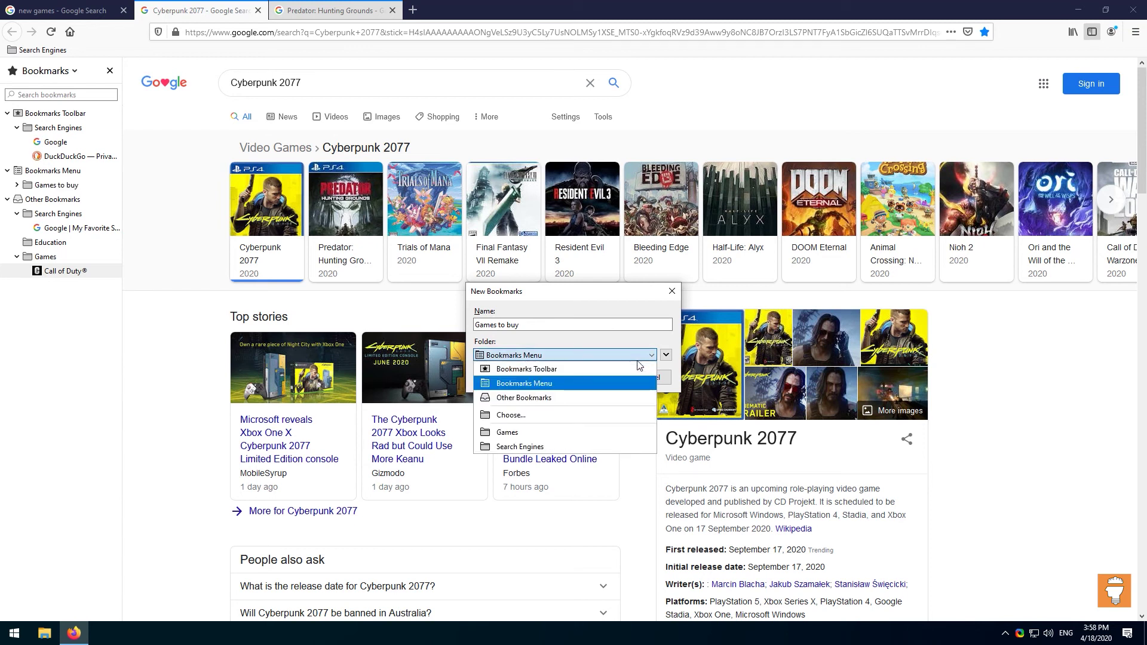
left_click(576, 432)
left_click(595, 376)
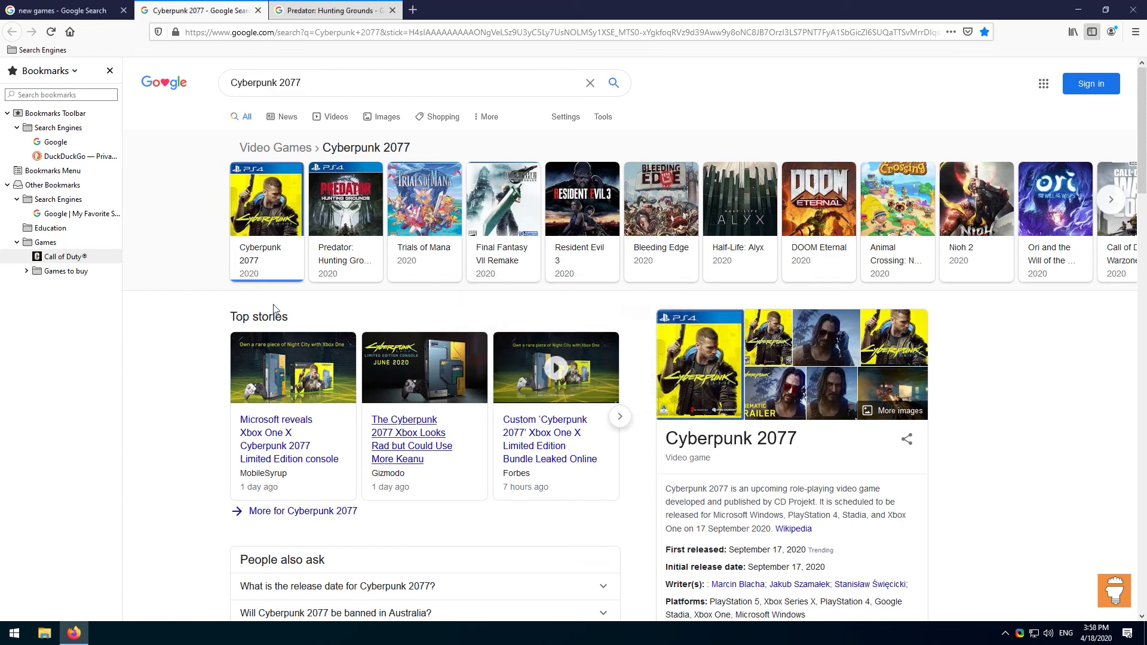
- Expand the Games to buy folder in the sidebar, and replace all open pages with a single new tab
left_click(26, 272)
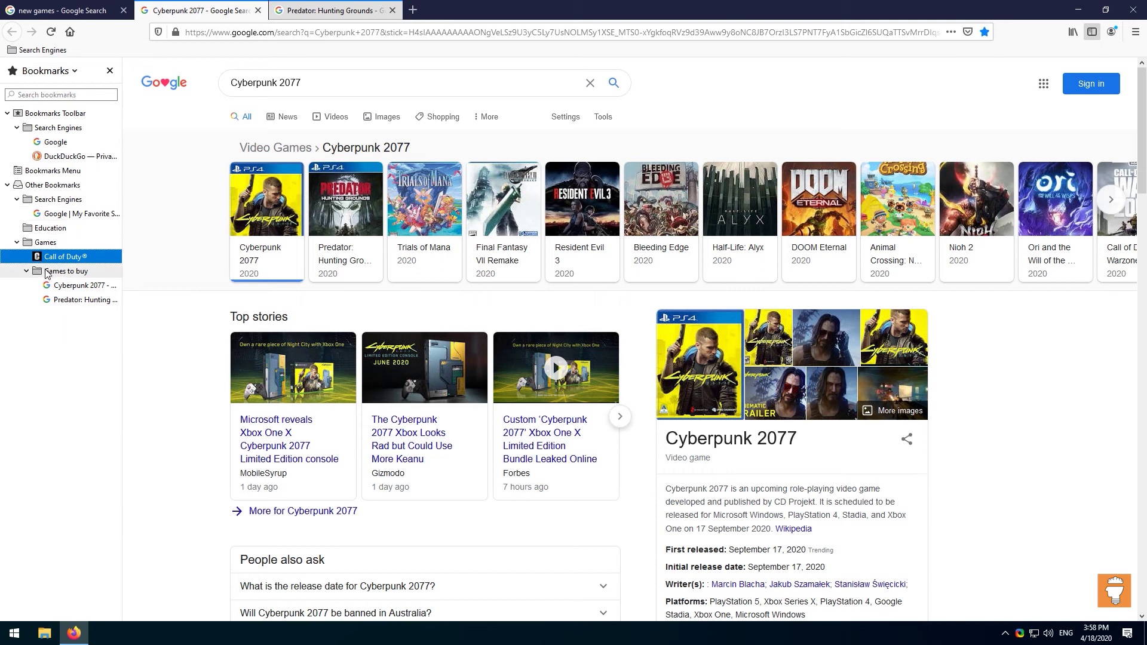
left_click(258, 10)
left_click(257, 10)
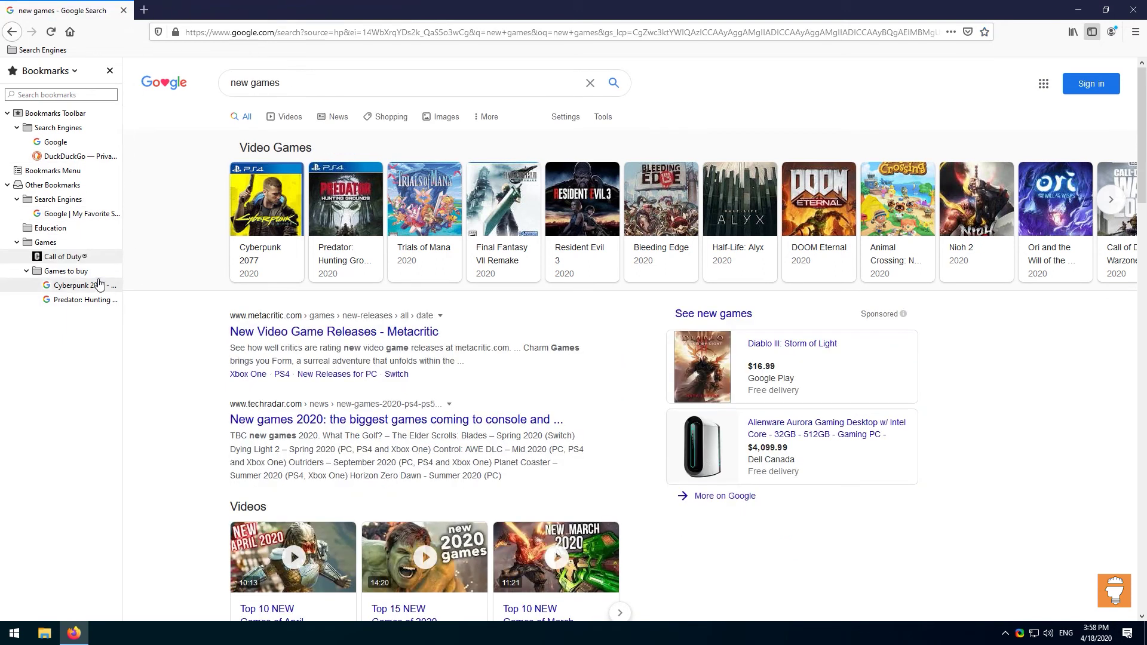
left_click(143, 10)
left_click(123, 11)
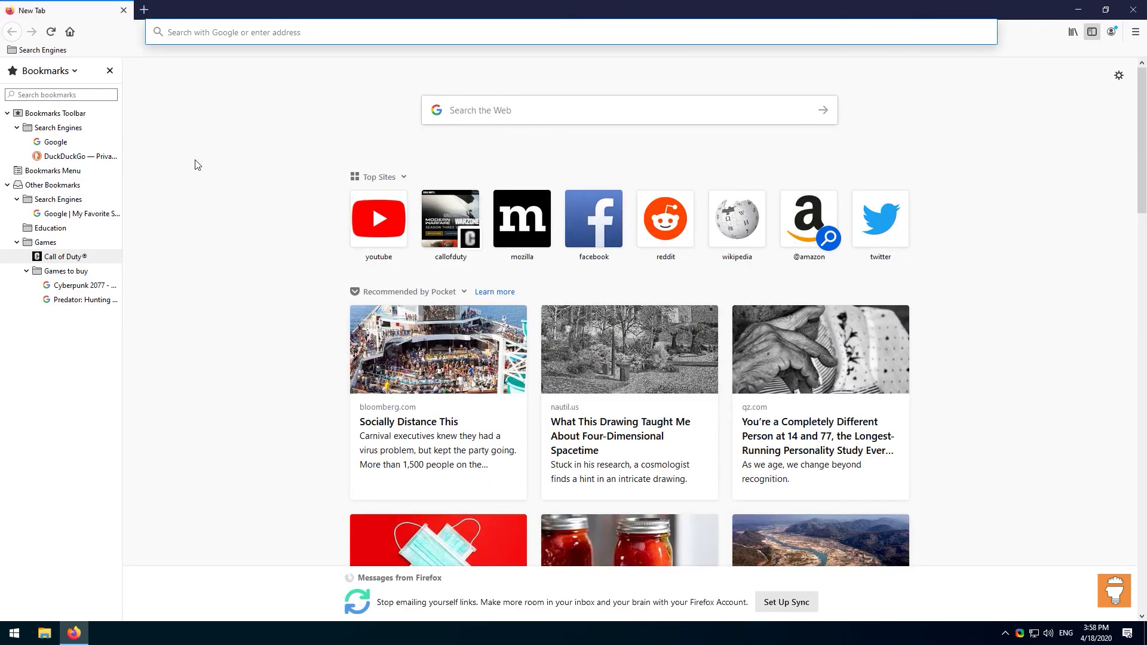
- Open all bookmarks of the Games to buy folder in tabs and look at both pages
left_click(195, 164)
right_click(67, 284)
right_click(67, 272)
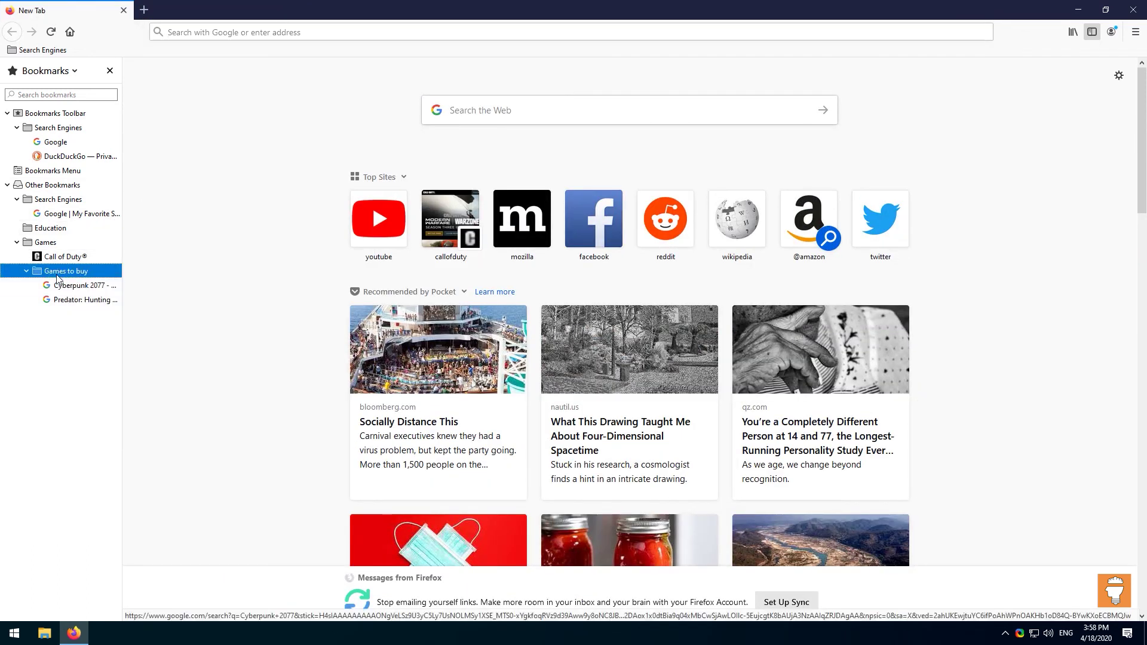
left_click(88, 288)
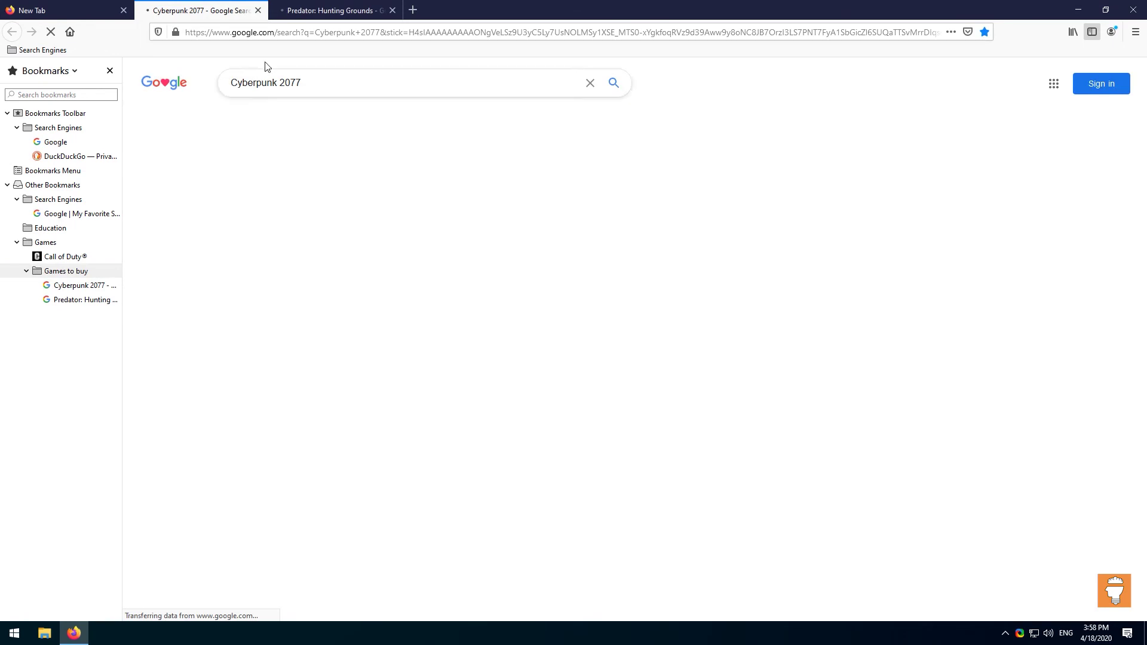
left_click(297, 6)
left_click(221, 7)
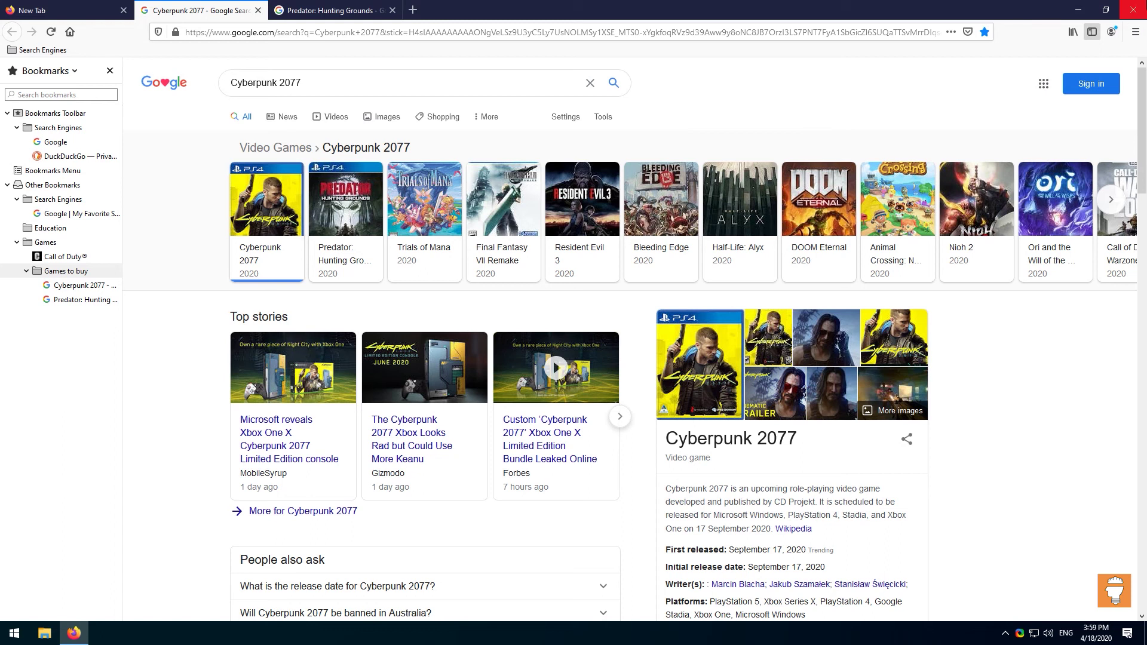
- Close Firefox together with all its open tabs
left_click(1133, 9)
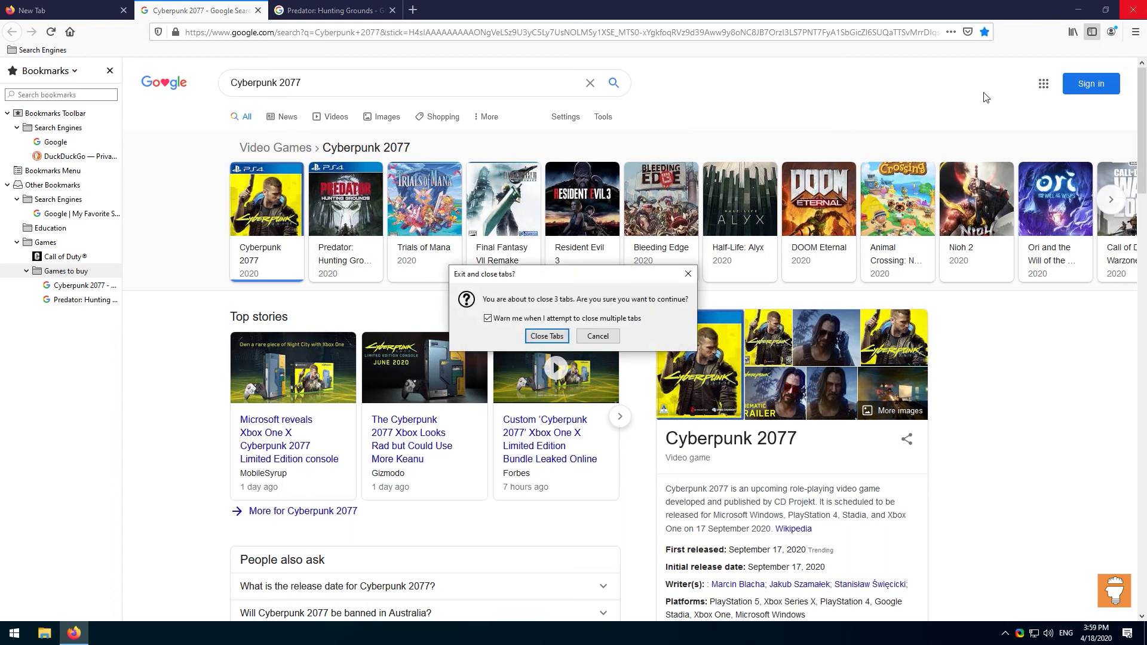
left_click(547, 337)
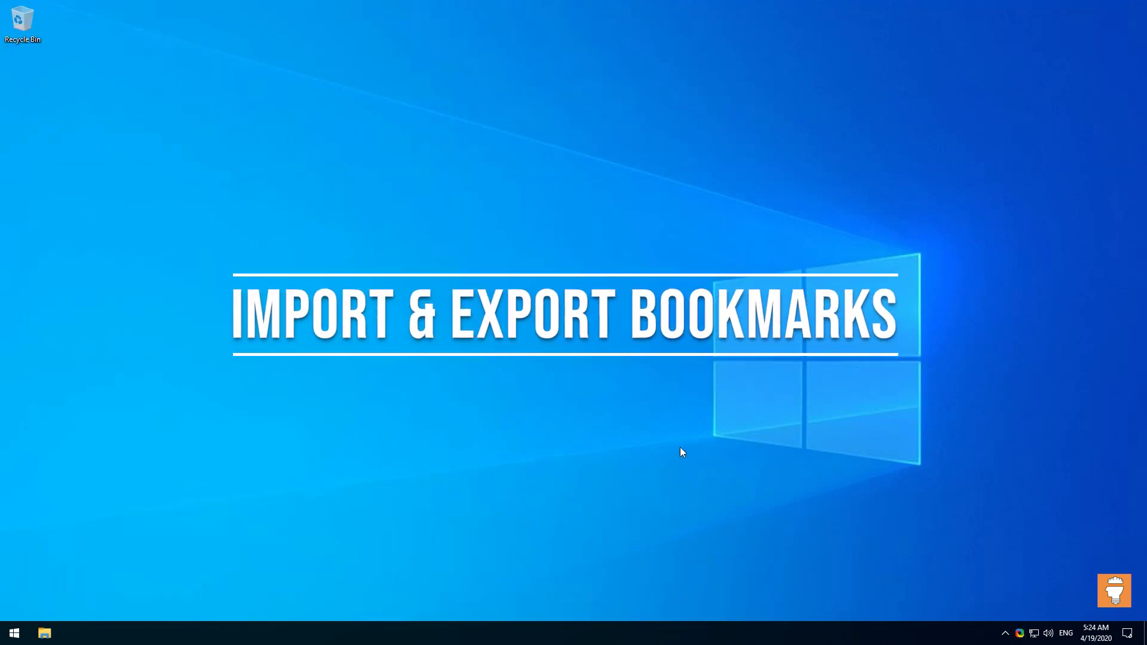
- Start Firefox and check the bookmarks inside the Search Engines folder on the bookmarks toolbar
left_click(15, 633)
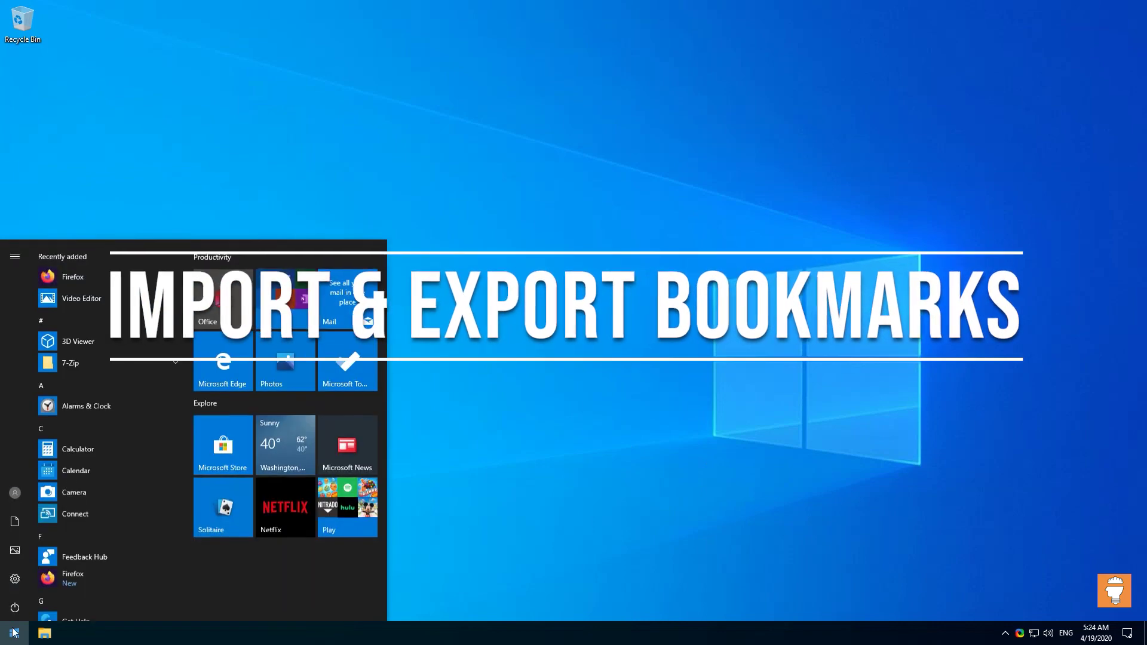
left_click(116, 277)
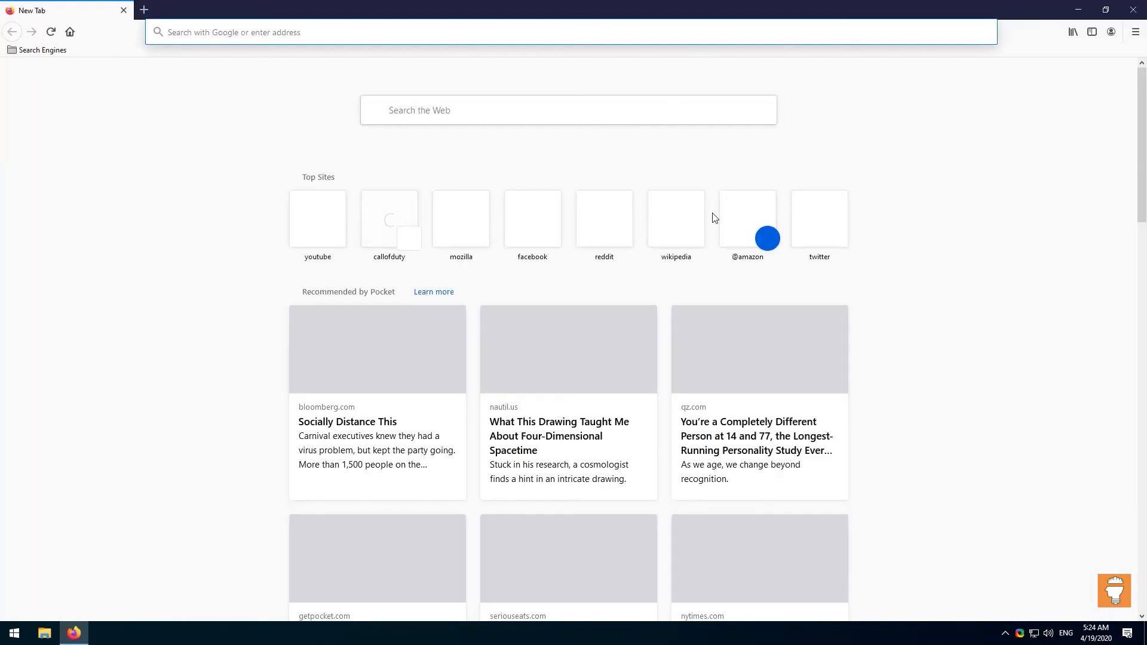
left_click(38, 50)
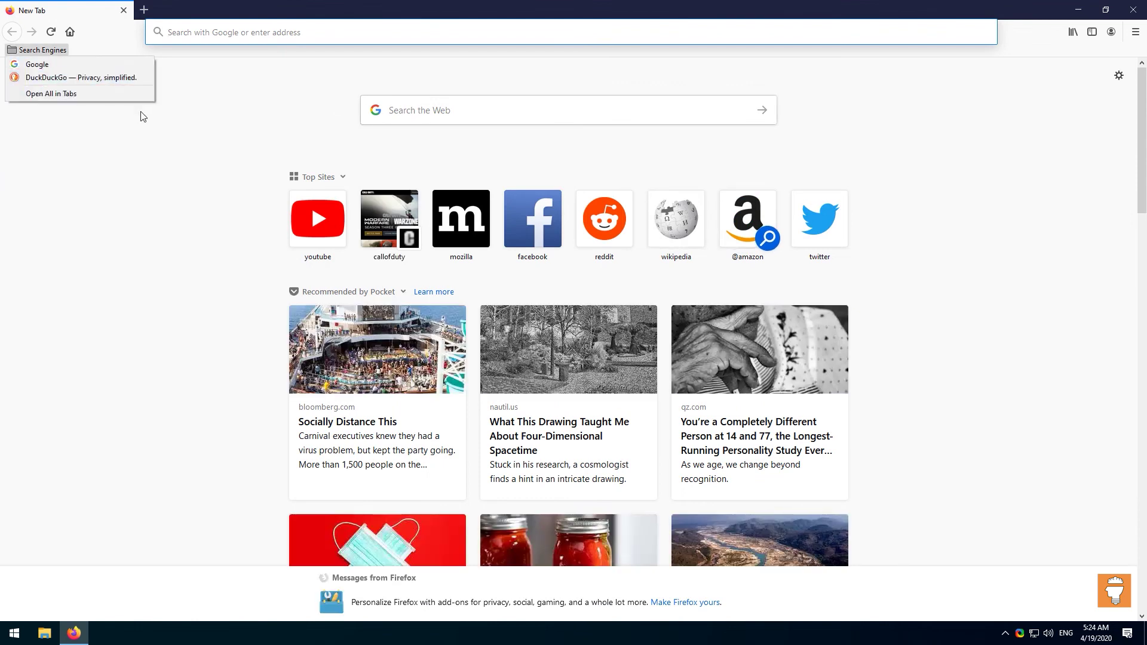
left_click(996, 102)
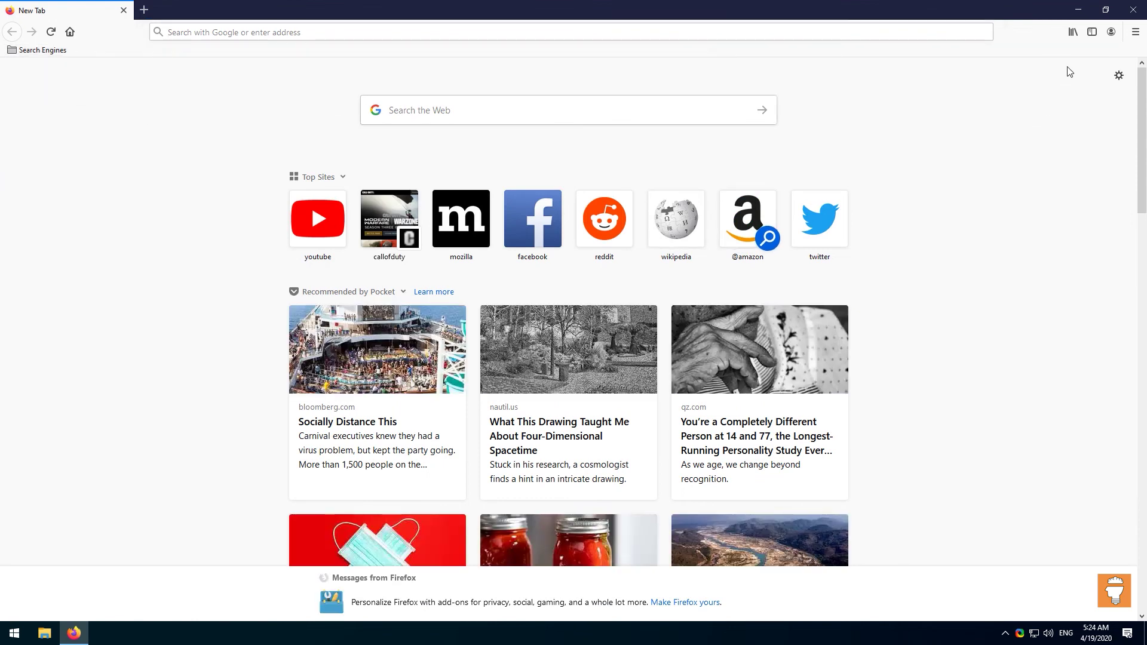
- Back up all bookmarks from the Library to the Desktop as the JSON file bookmarks-2020-04-19
left_click(1072, 35)
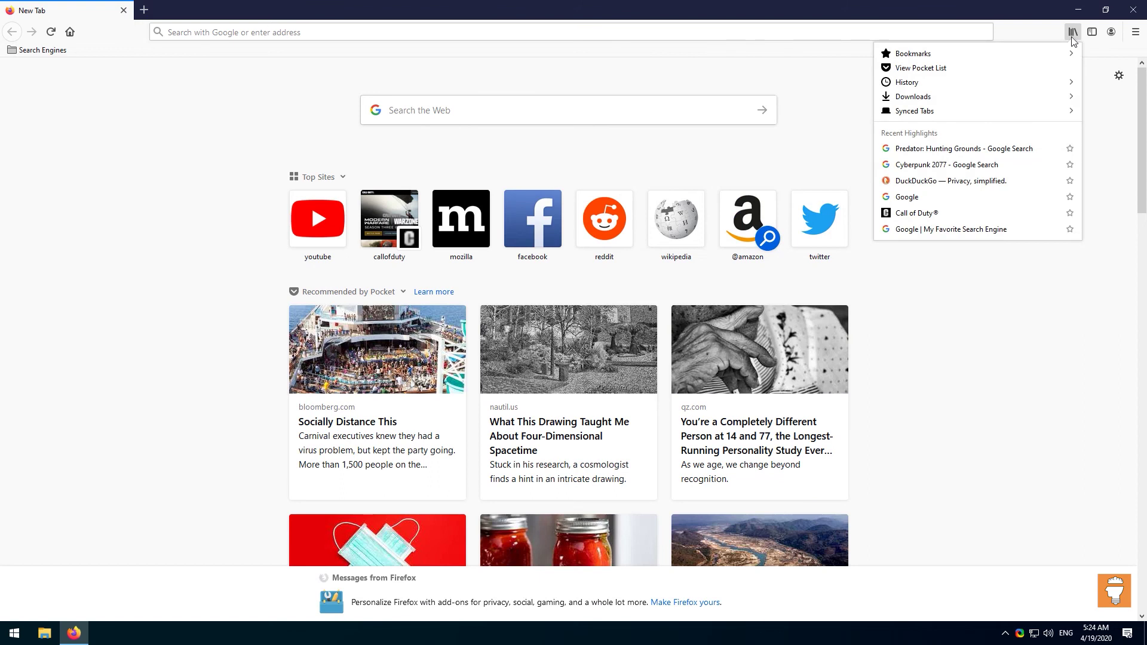
left_click(932, 54)
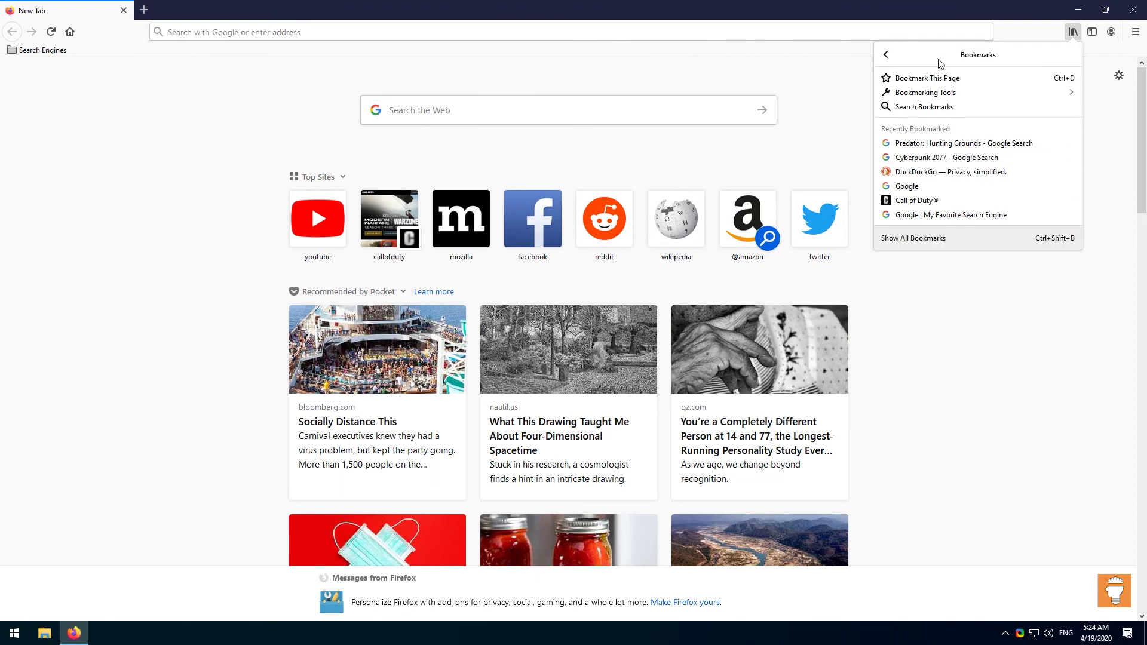
left_click(925, 238)
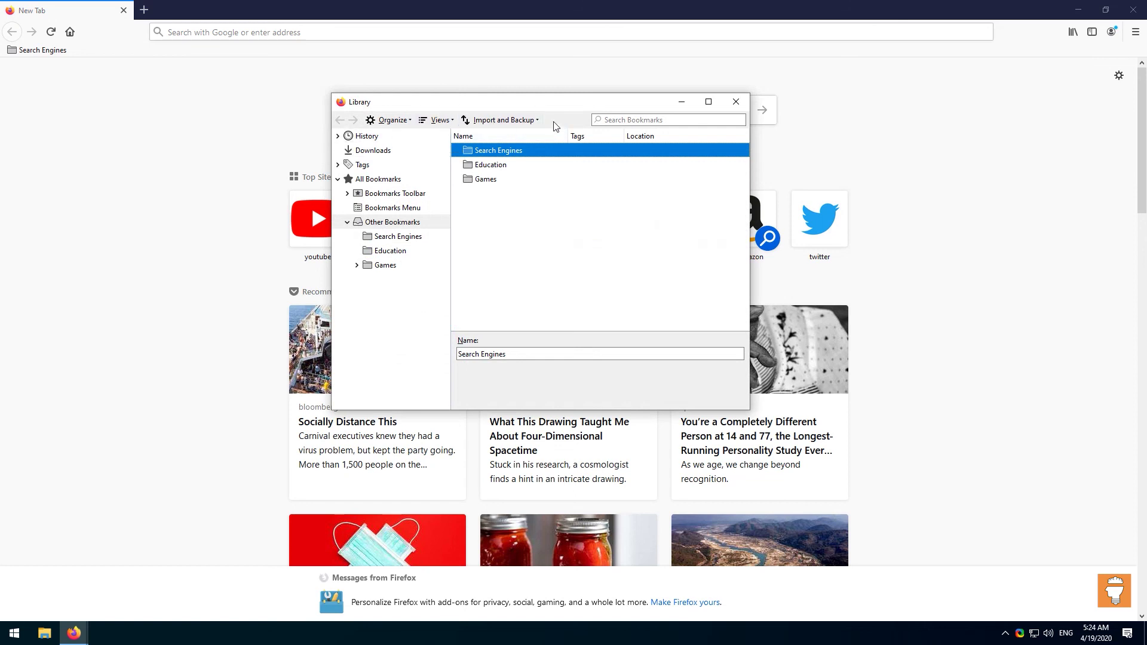
left_click(497, 118)
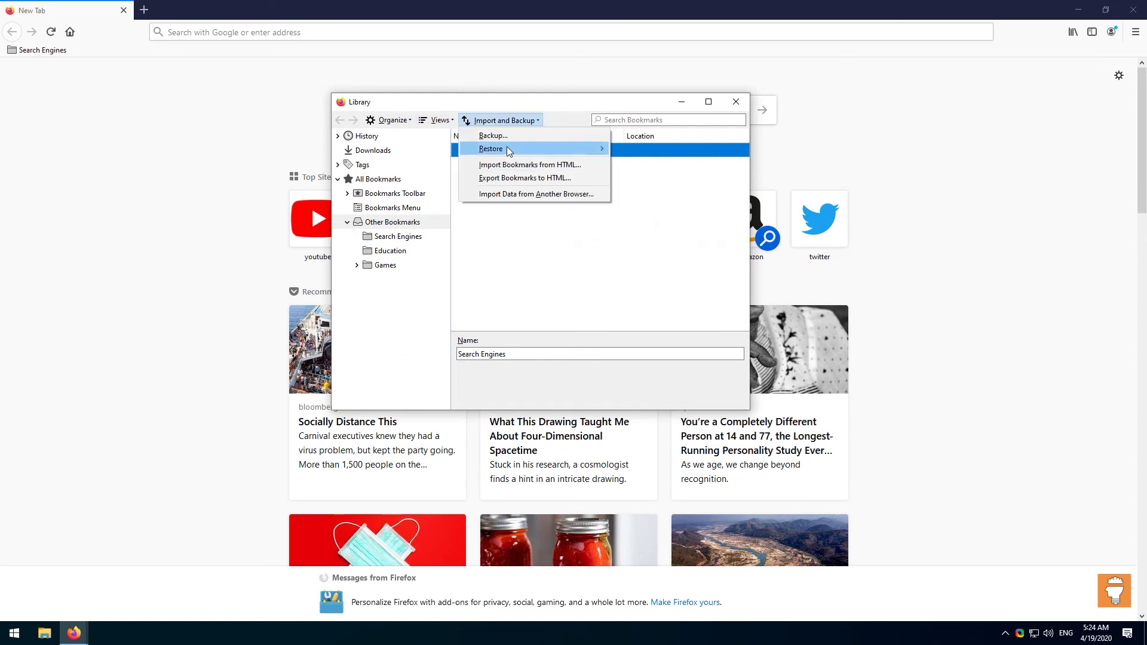
left_click(510, 138)
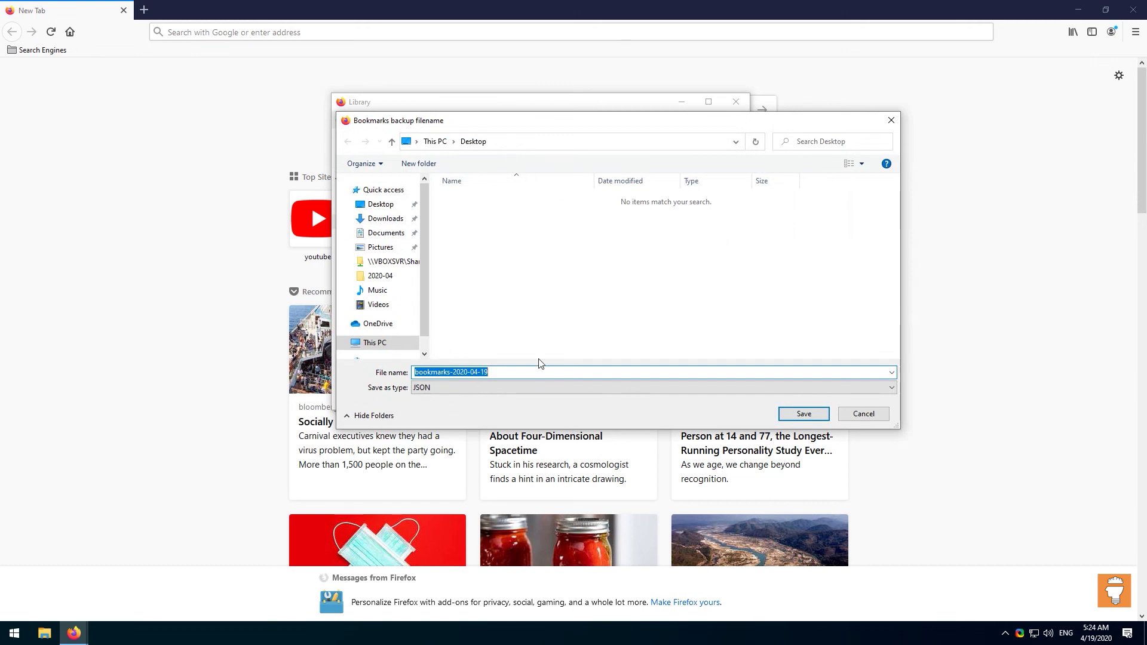
left_click(796, 412)
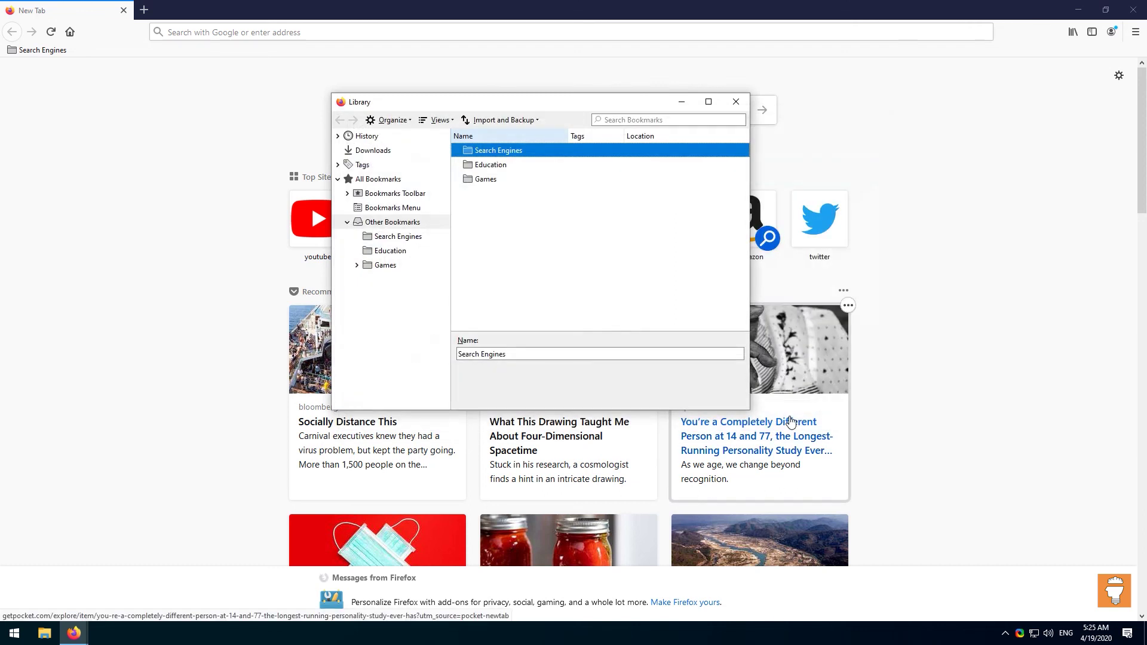
- Close the Library window and restart Firefox
left_click(736, 101)
left_click(1132, 10)
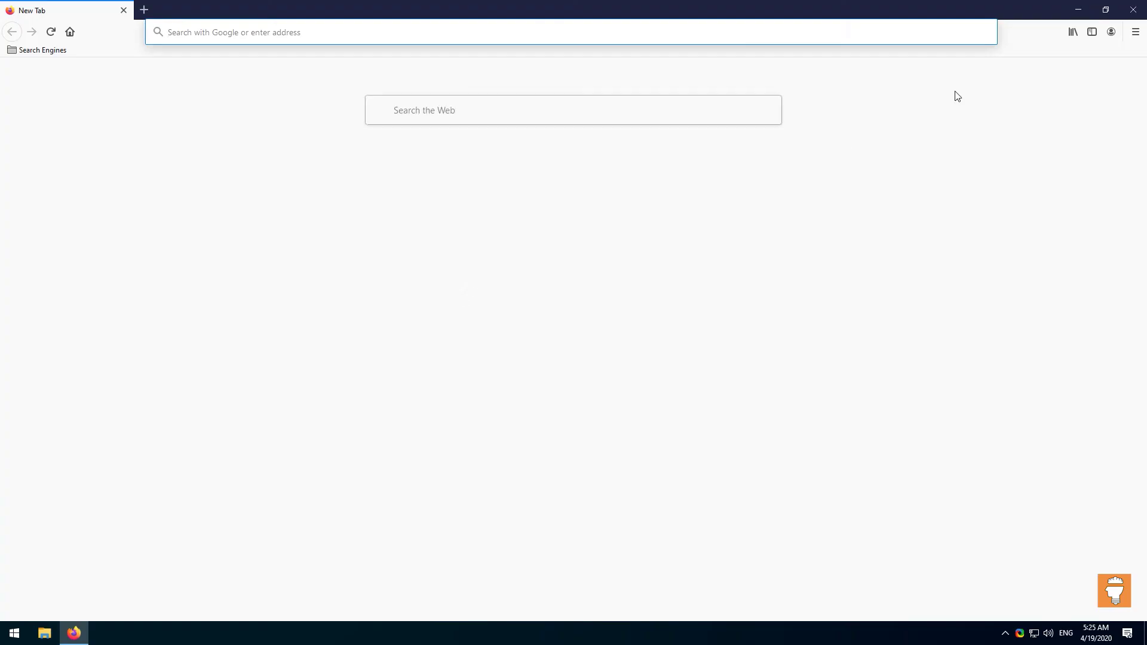
- Open the bookmarks Library and delete the Games, Education and Search Engines folders from Other Bookmarks
left_click(1073, 32)
left_click(920, 53)
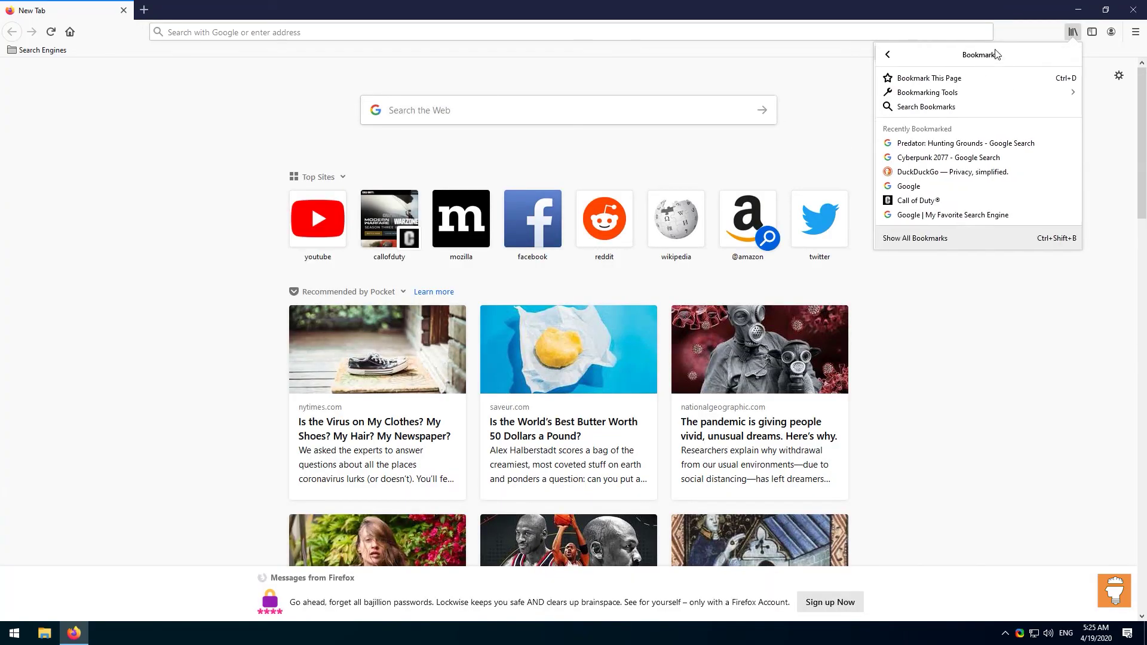
left_click(921, 239)
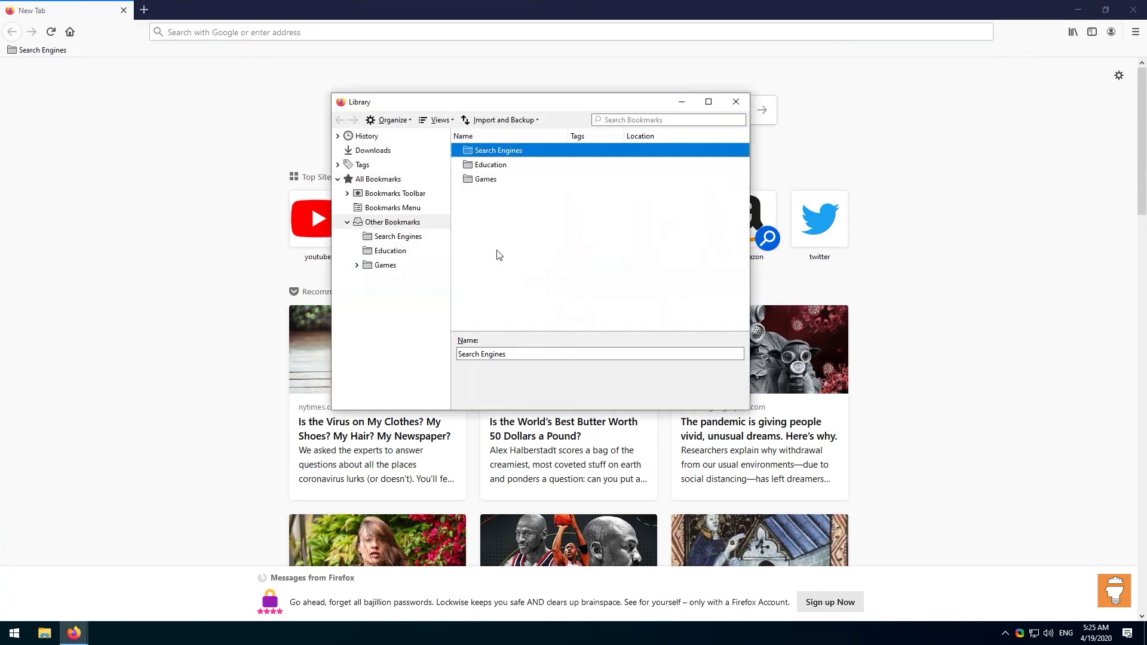
left_click(379, 266)
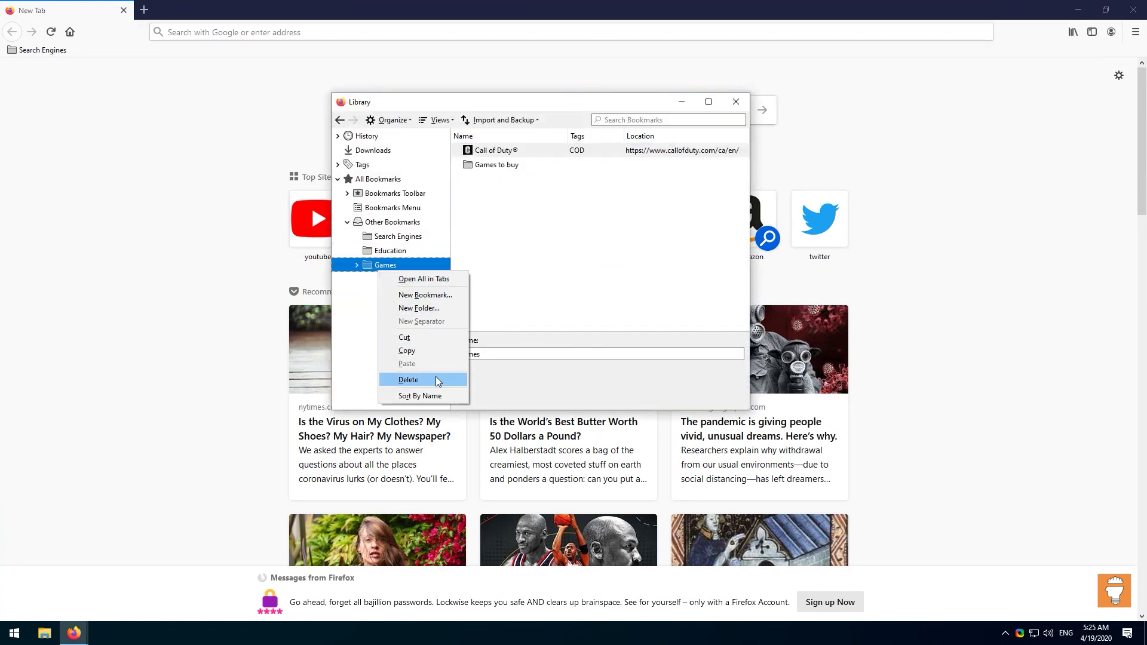
left_click(435, 377)
right_click(397, 248)
left_click(457, 358)
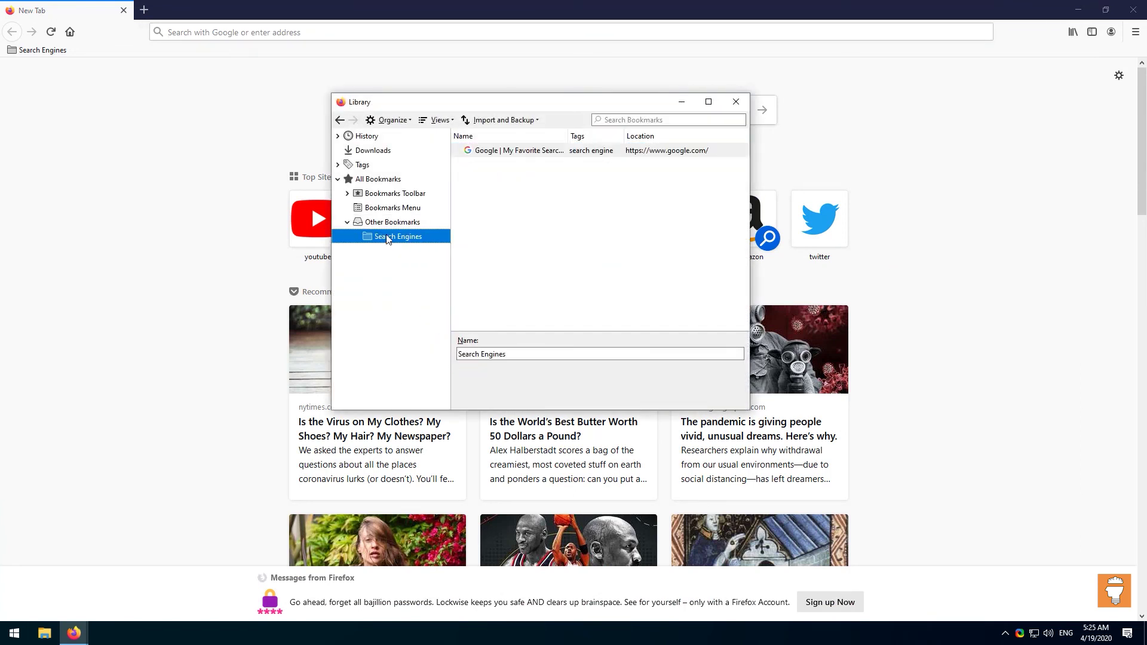
right_click(387, 238)
left_click(429, 344)
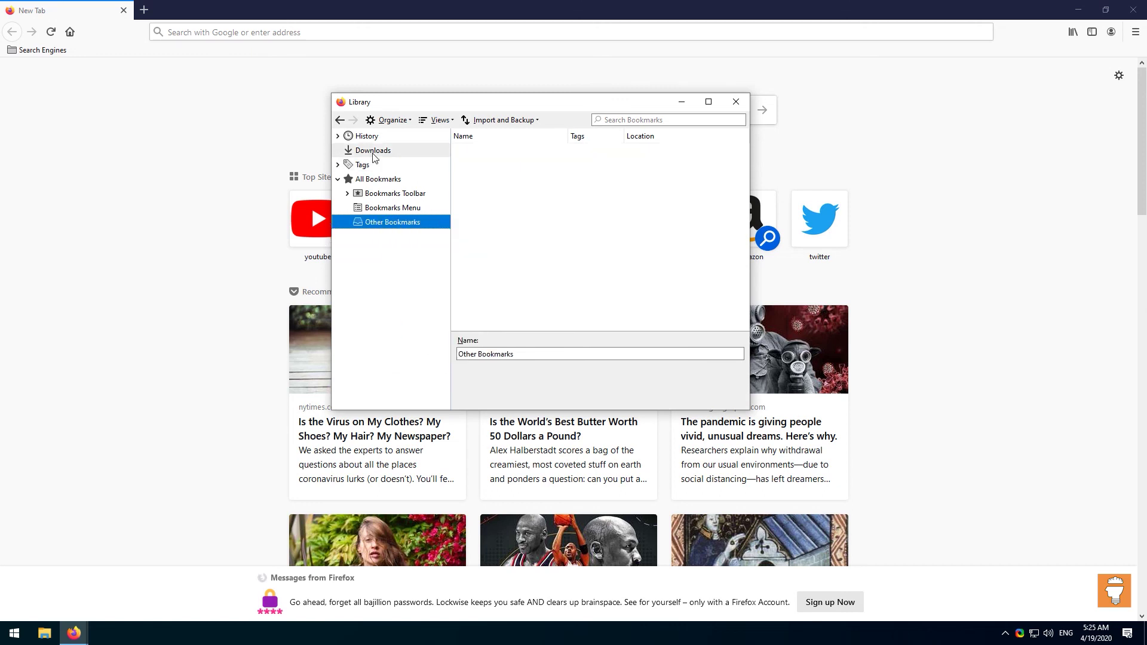
- Delete the Search Engines folder from the Bookmarks Toolbar in the Library
left_click(346, 194)
left_click(382, 207)
right_click(377, 210)
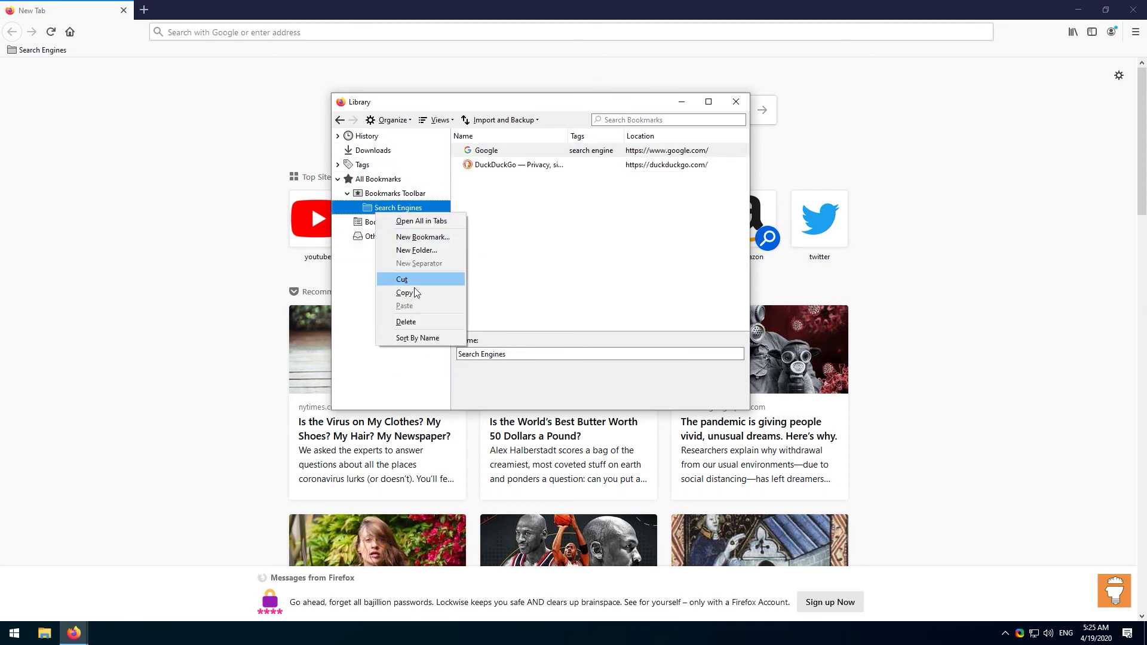
left_click(426, 323)
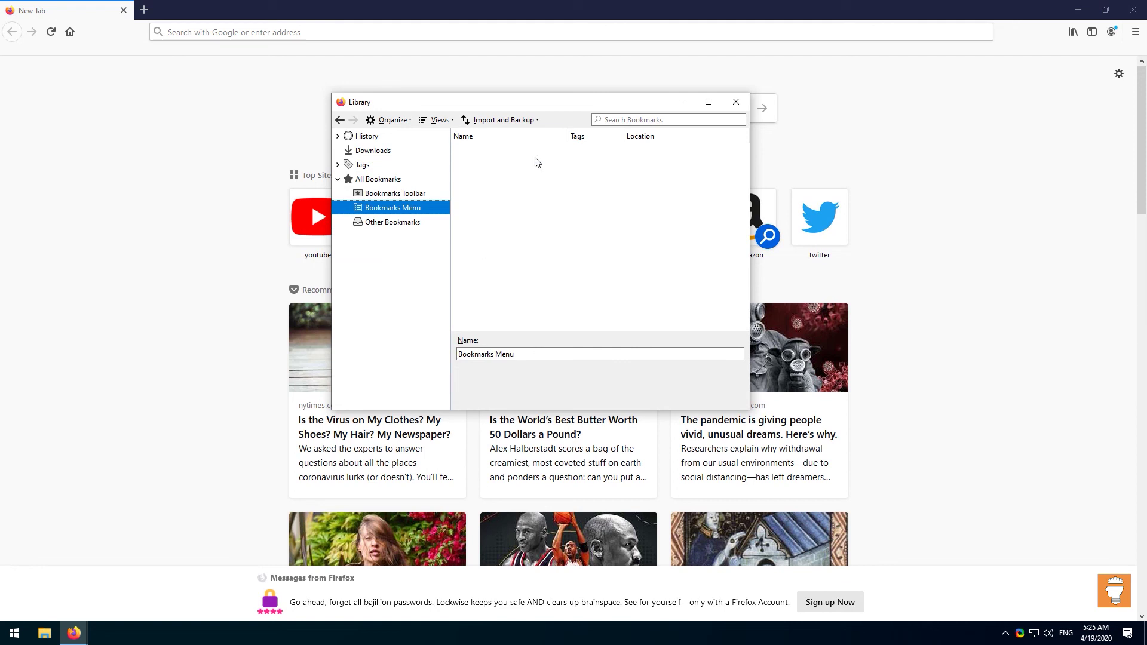
- Restore all bookmarks from the Desktop backup file bookmarks-2020-04-19, and close the Library and Firefox
left_click(517, 121)
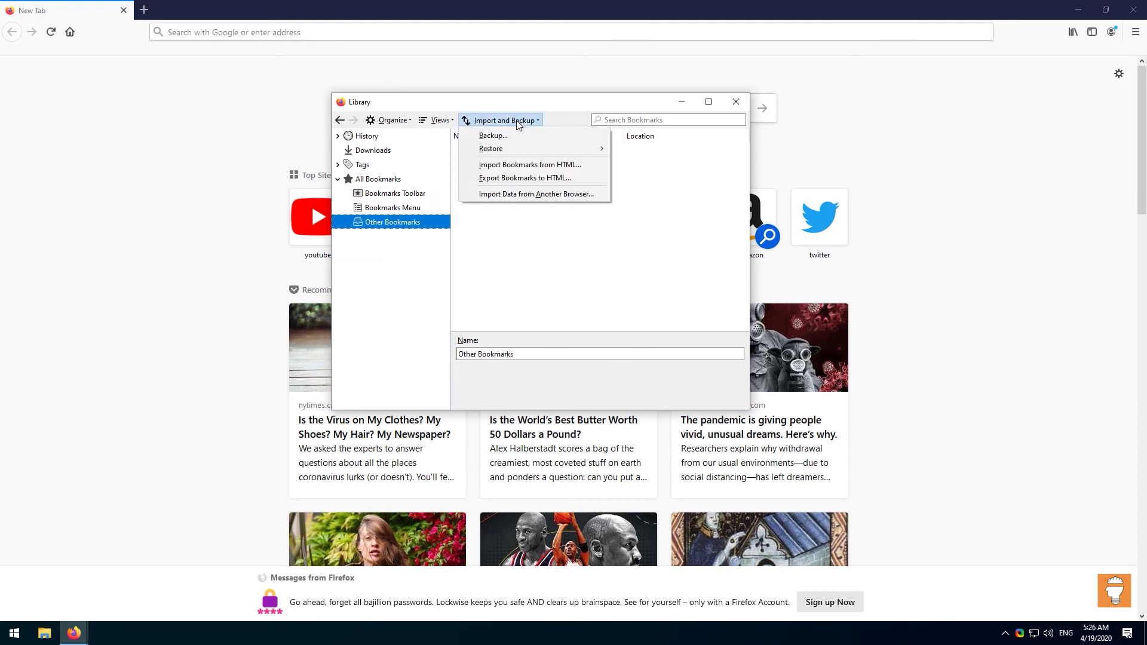
mouse_move(565, 149)
left_click(665, 164)
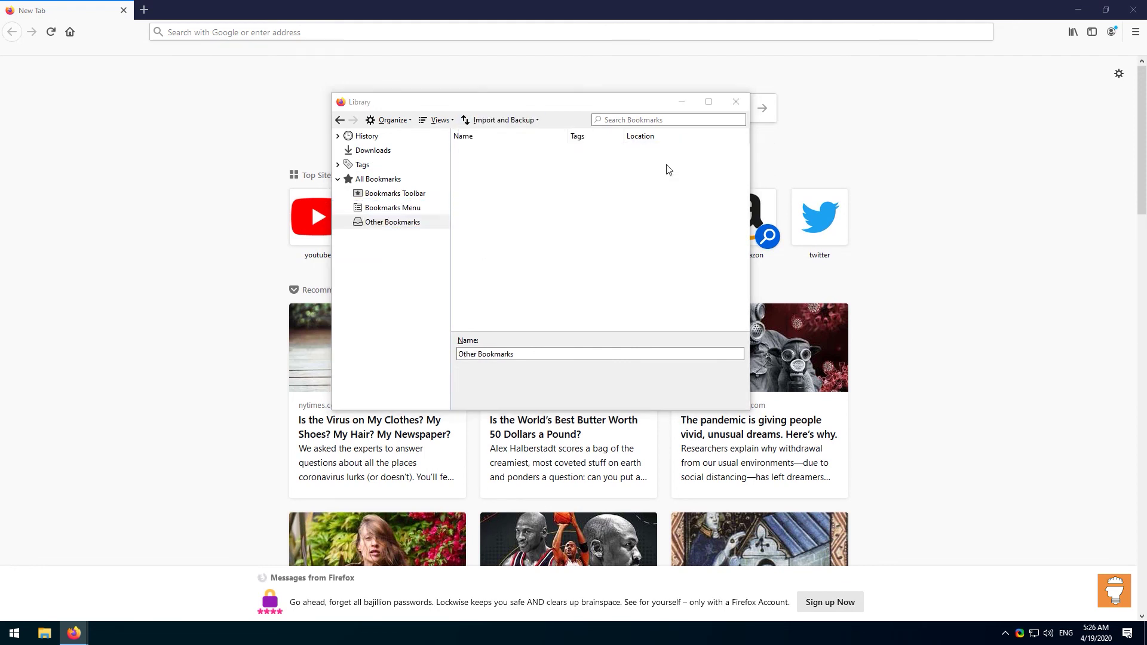
left_click(536, 202)
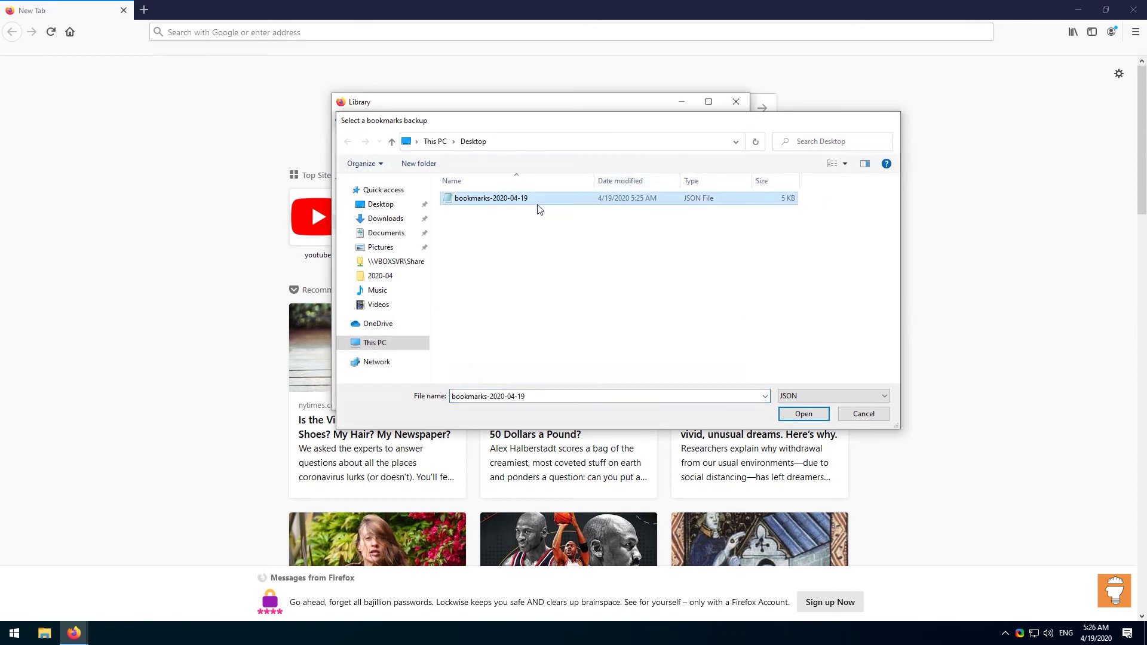
double_click(538, 203)
left_click(522, 272)
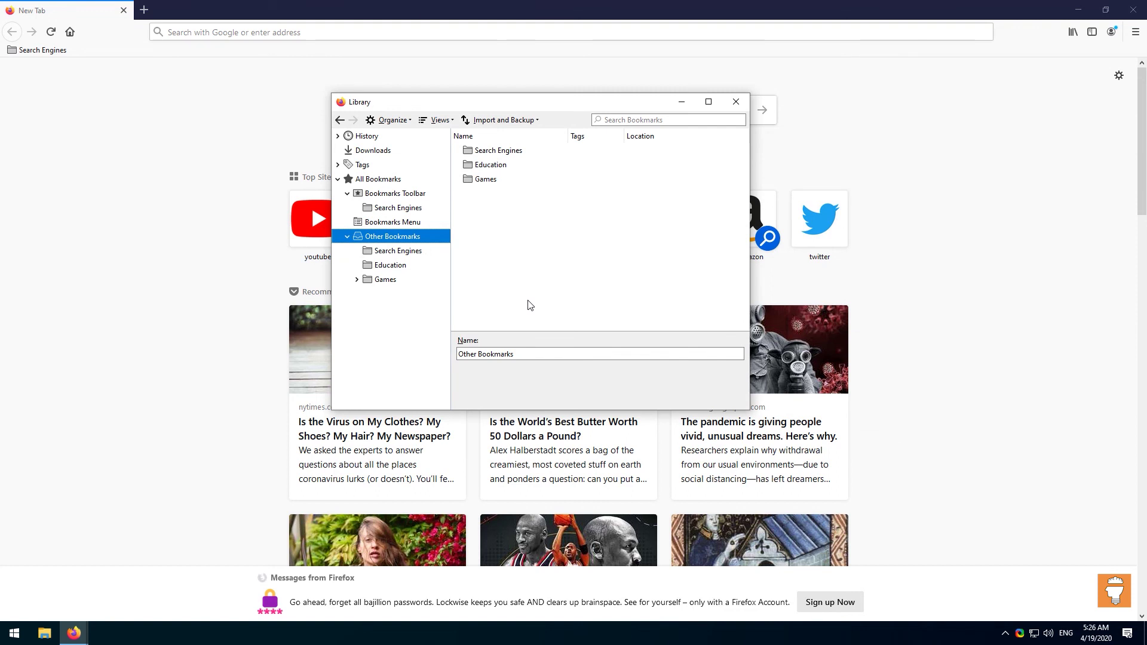
left_click(736, 102)
left_click(1137, 10)
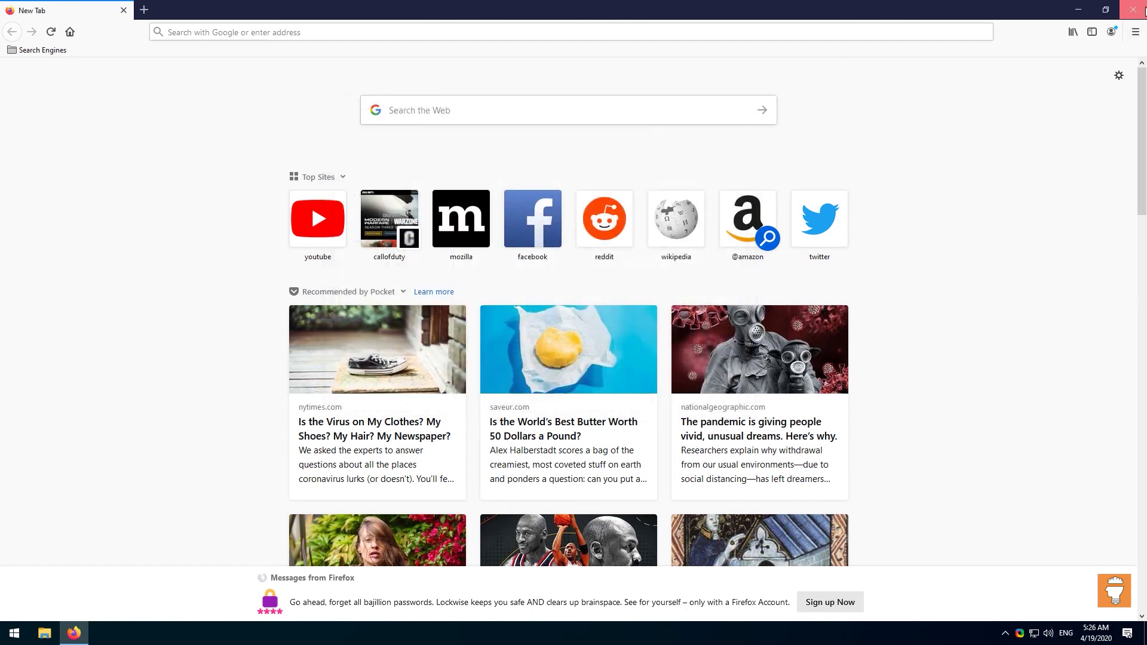